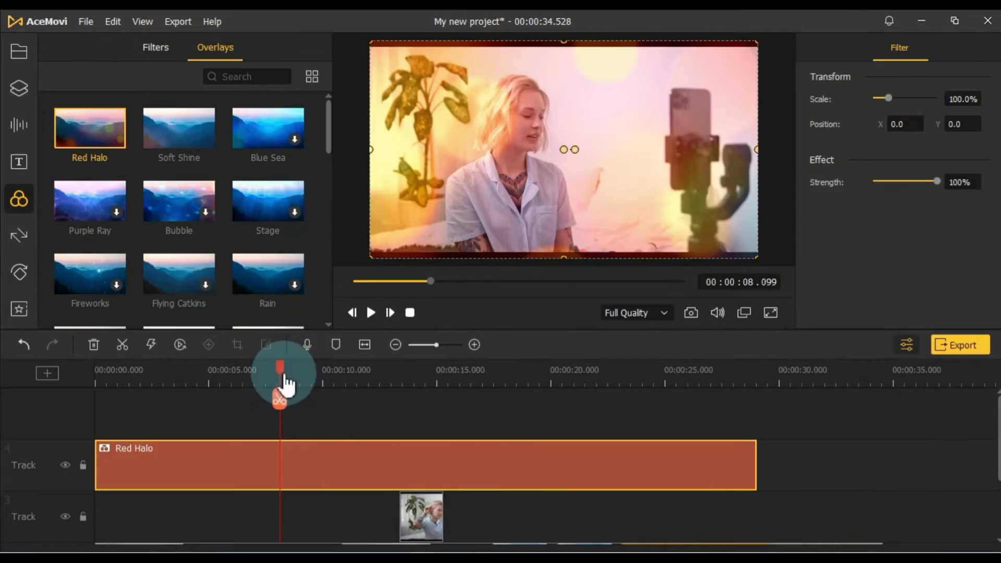
Replace the Slide Right transition between the two video 5 clips with Grid Zoom In.
left_click_drag(286, 382, 207, 399)
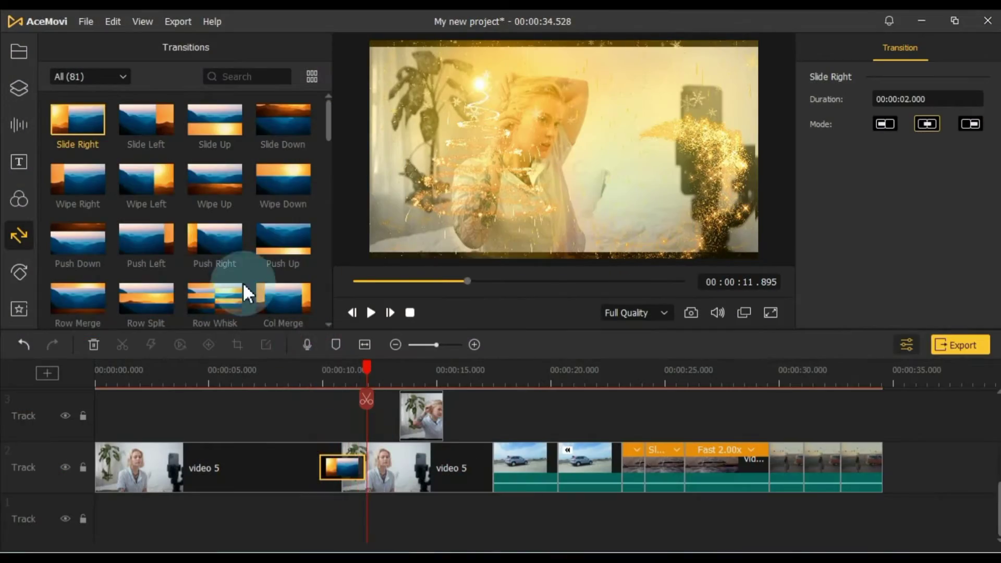
scroll(259, 209, "down", 6)
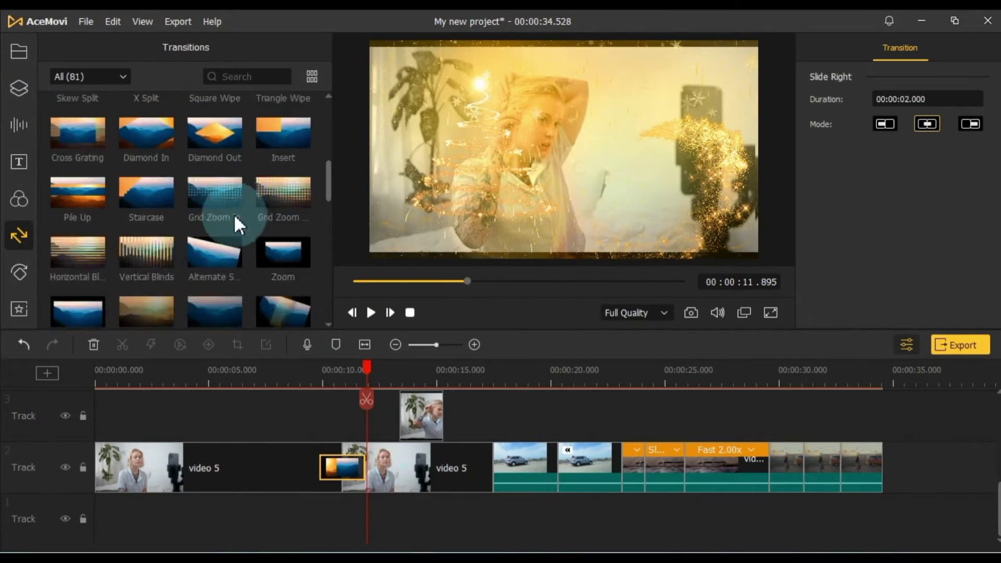
left_click_drag(199, 199, 335, 467)
left_click(319, 376)
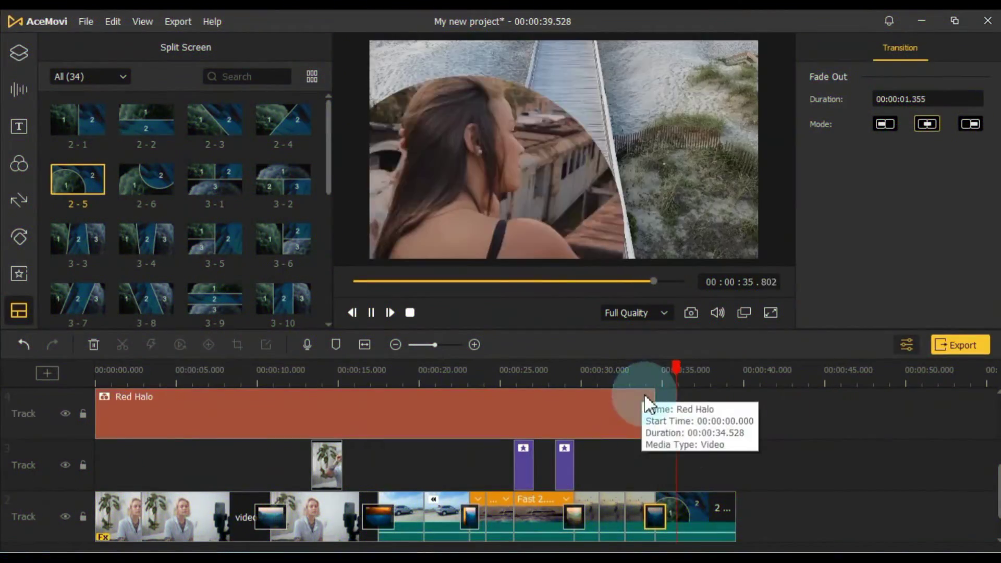
left_click(733, 513)
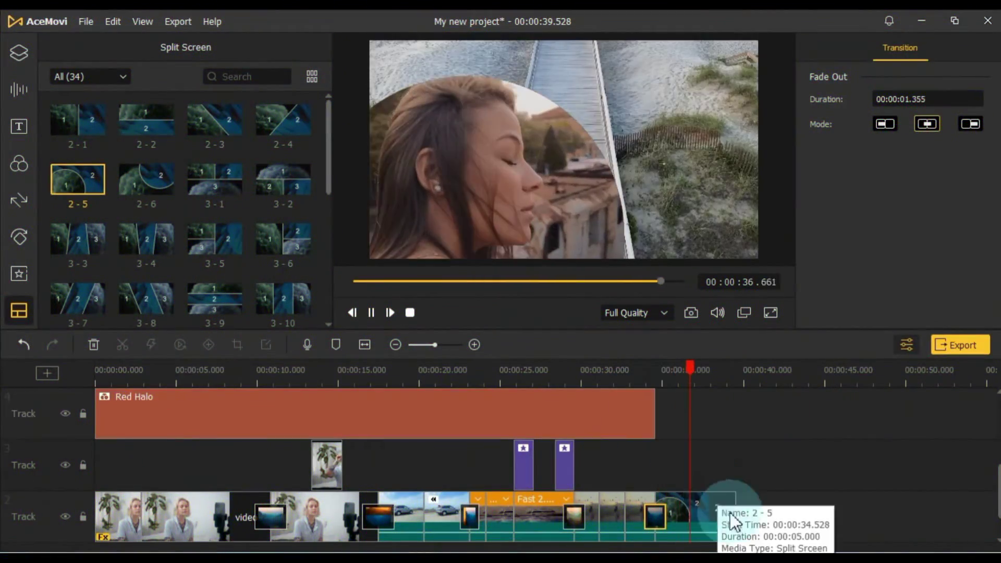
Start a voice-over recording with the microphone selected as the audio input.
left_click(307, 345)
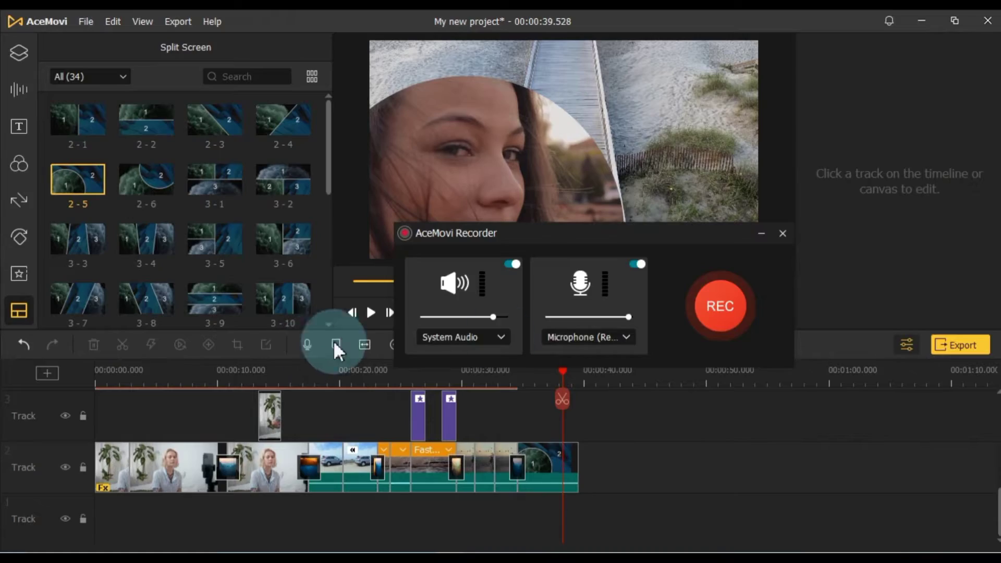
left_click(443, 337)
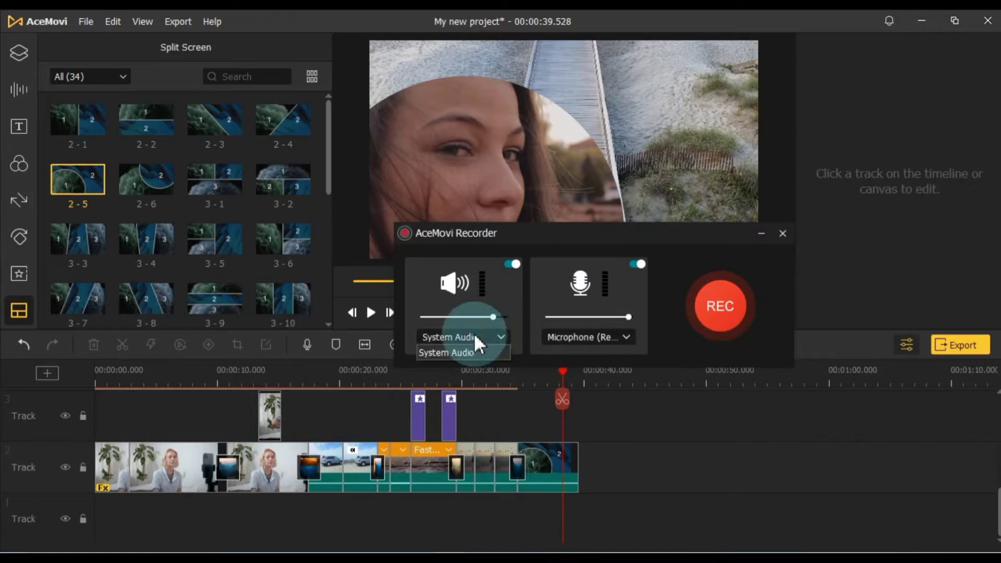
left_click(589, 337)
left_click(593, 338)
left_click(720, 306)
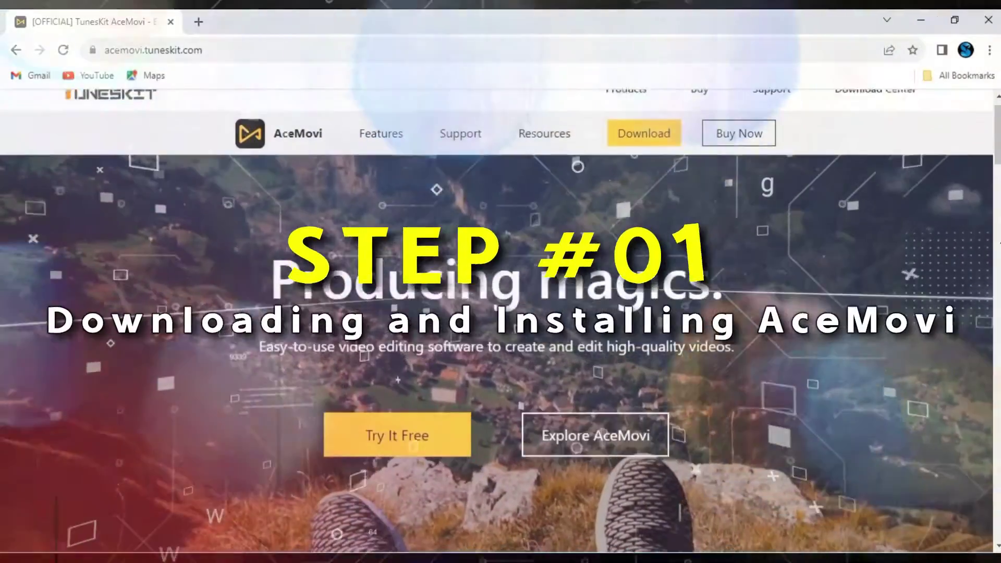
Download the free AceMovi.exe installer from acemovi.tuneskit.com and save it to the Acemovi.tunskit.com folder.
scroll(501, 313, "down", 5)
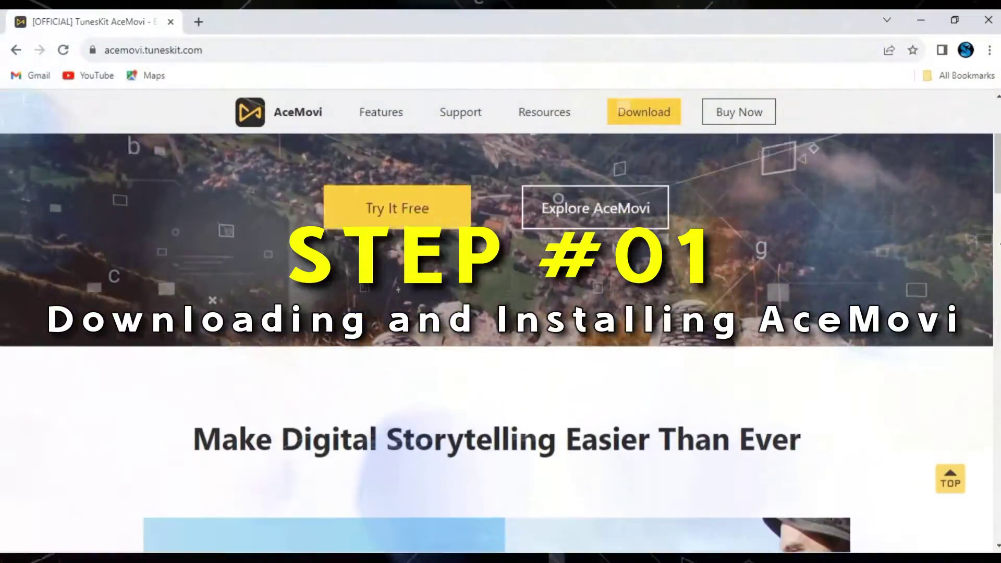
scroll(501, 313, "down", 8)
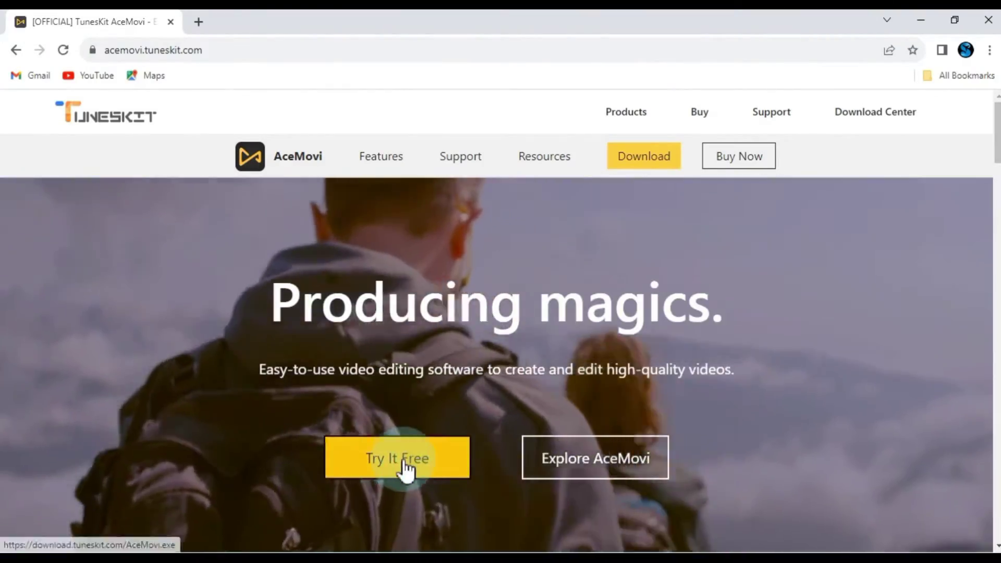
left_click(405, 469)
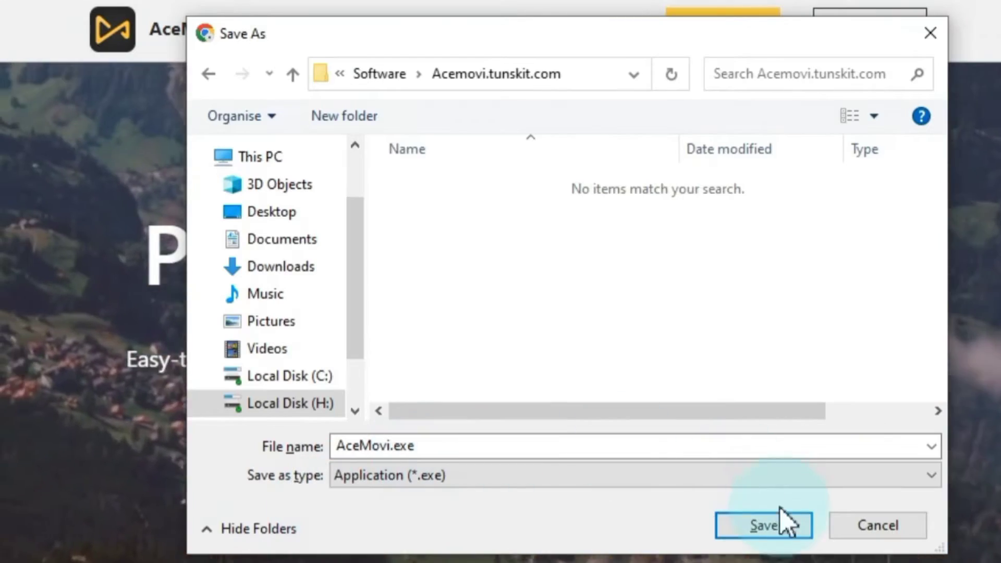
left_click(677, 479)
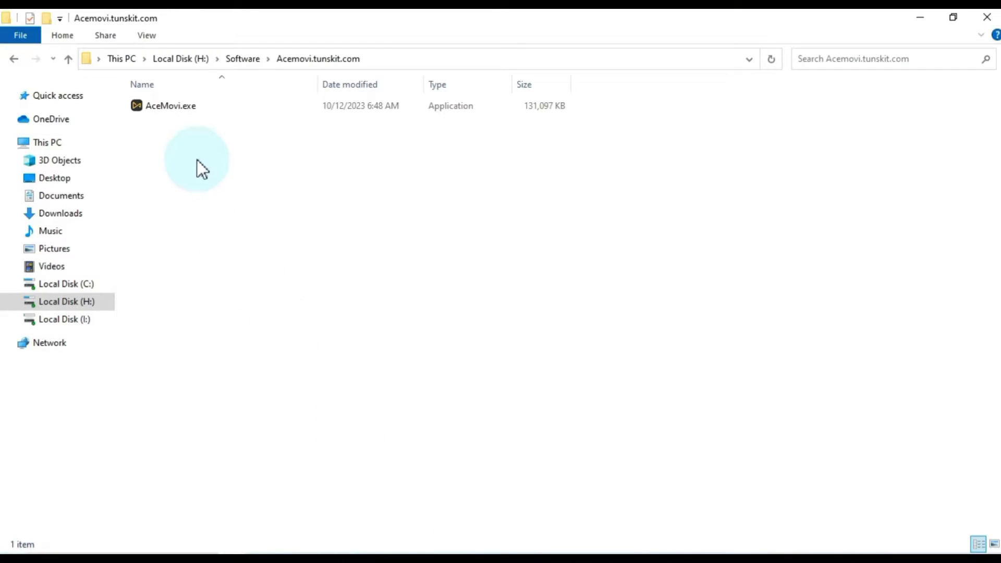
Run the AceMovi.exe installer, allowing it past the security warning.
left_click(186, 110)
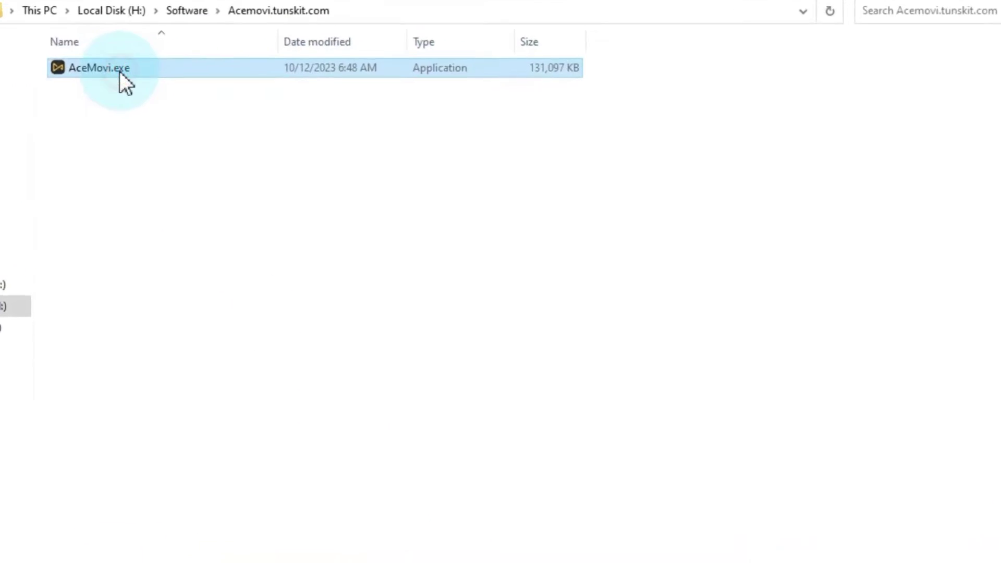
right_click(186, 110)
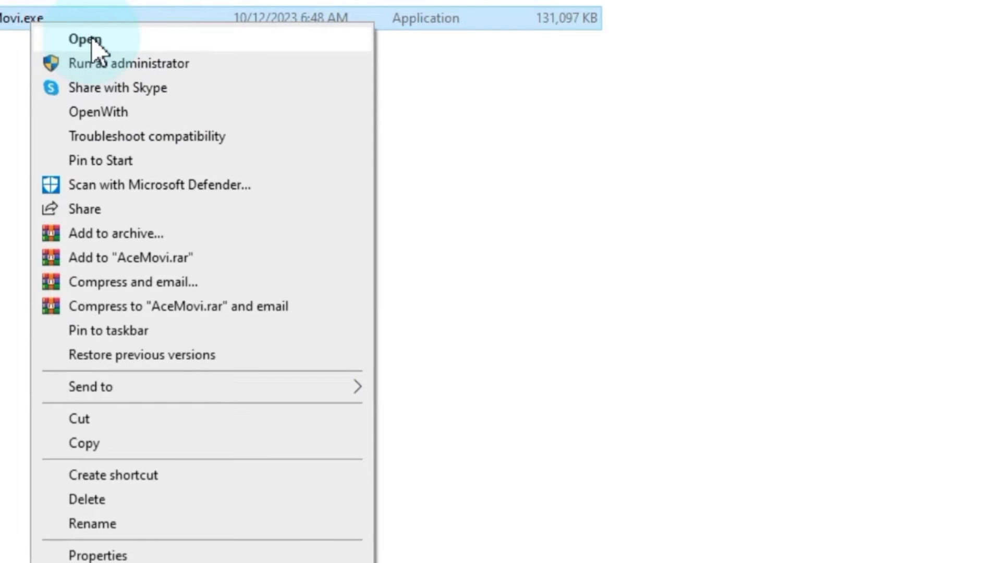
left_click(86, 40)
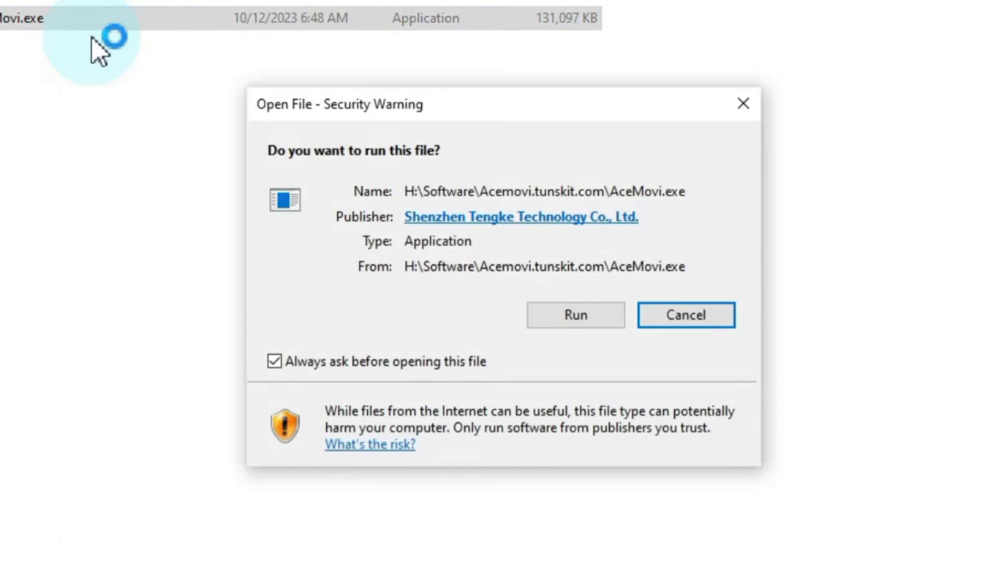
left_click(583, 318)
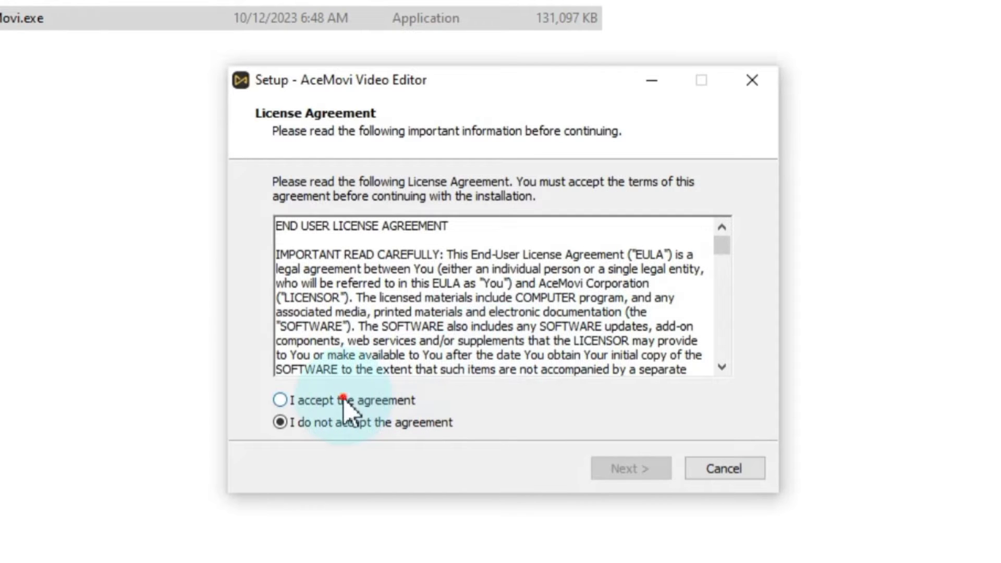
Accept the license, keep the default folder, add shortcuts, install and launch AceMovi.
left_click(627, 467)
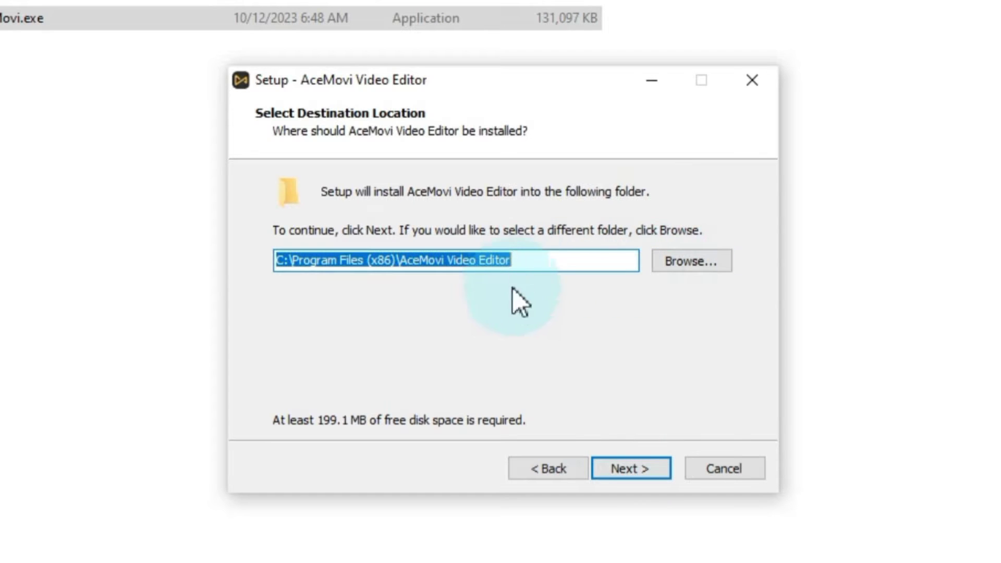
left_click(627, 469)
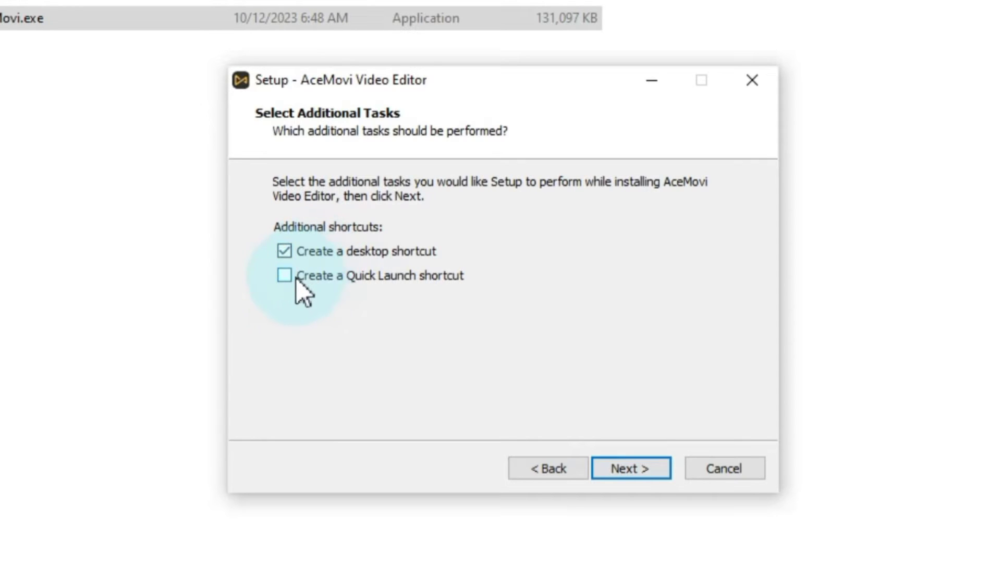
left_click(634, 468)
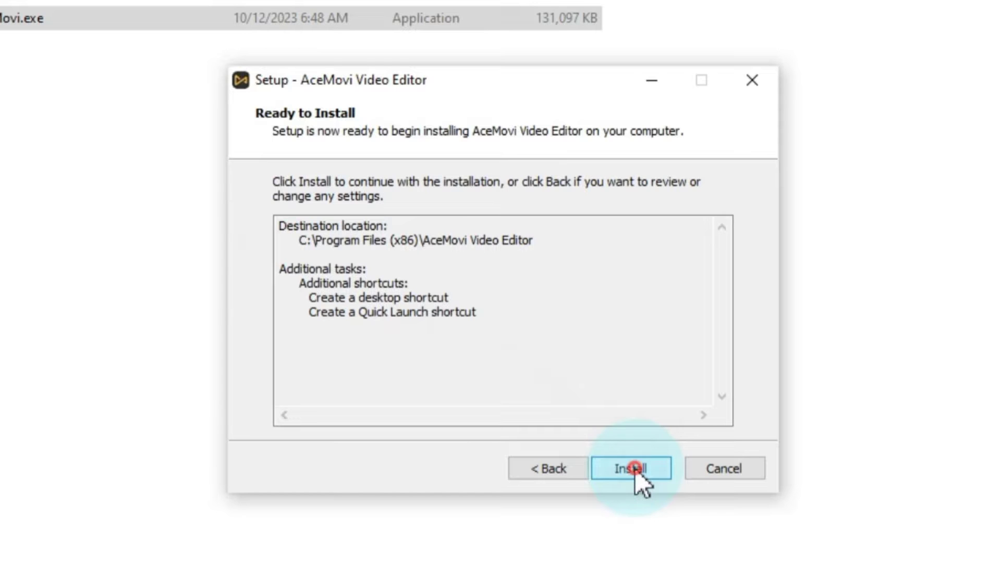
left_click(631, 468)
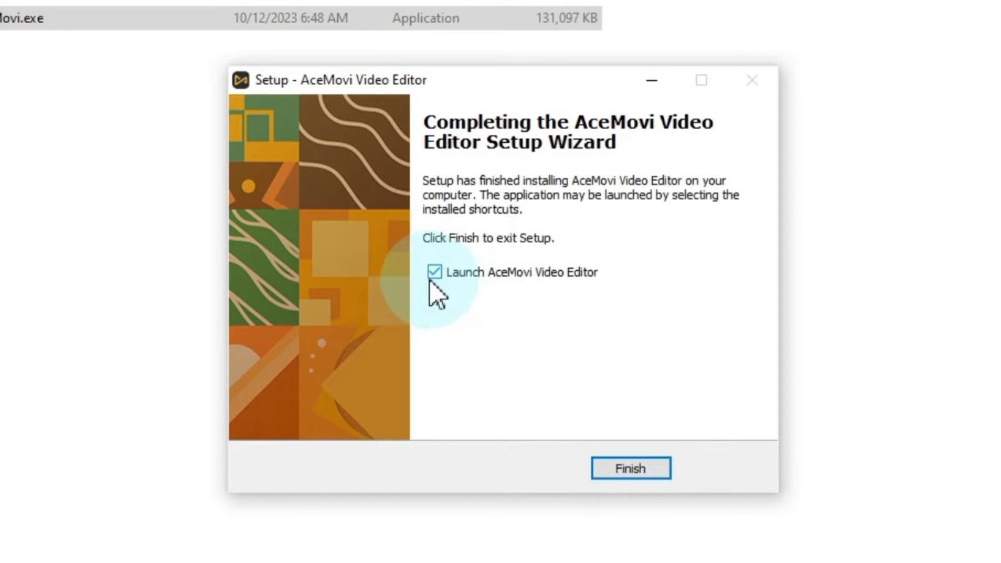
left_click(654, 462)
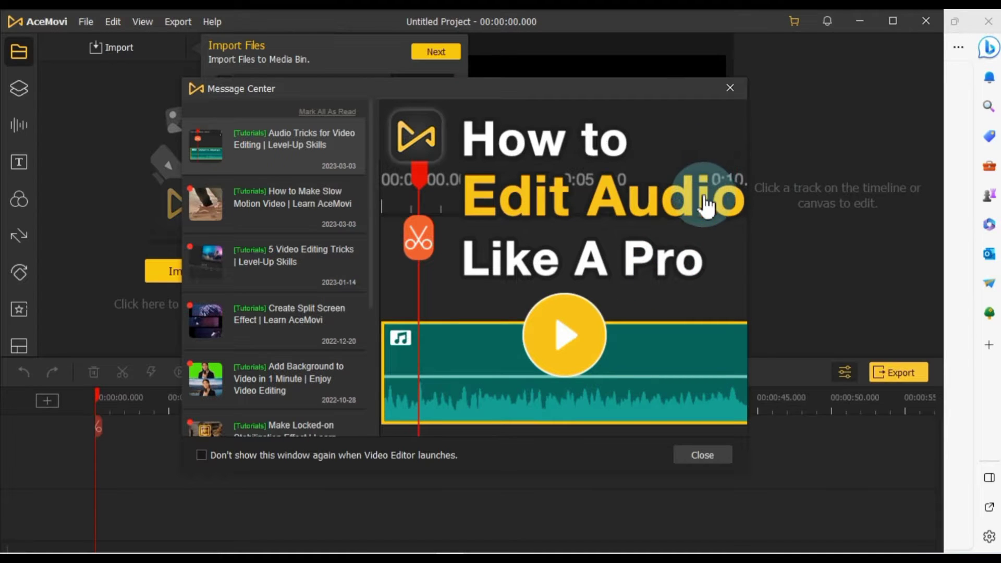
Close the Message Center and step through all getting-started guide tips to Finish.
left_click(731, 89)
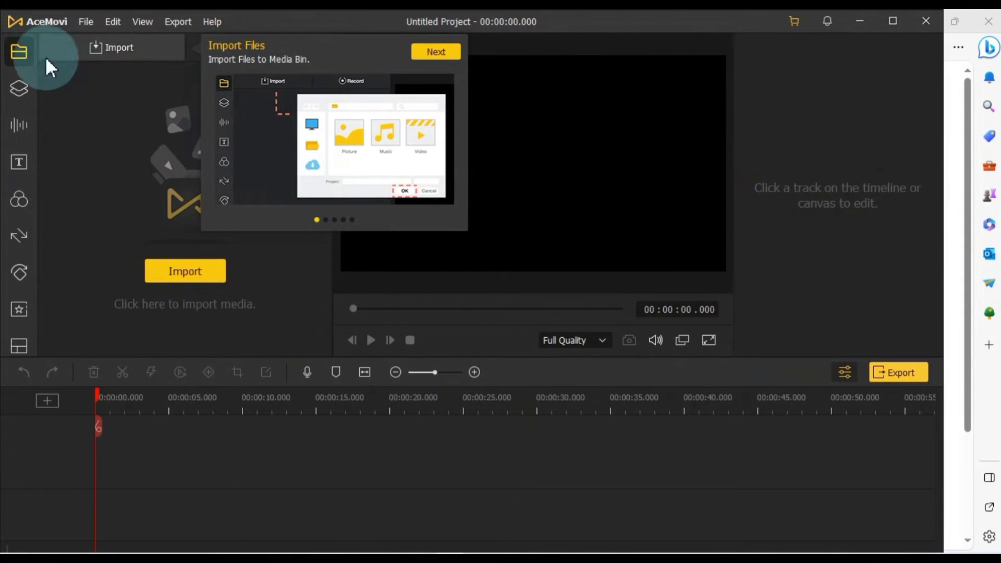
left_click(443, 52)
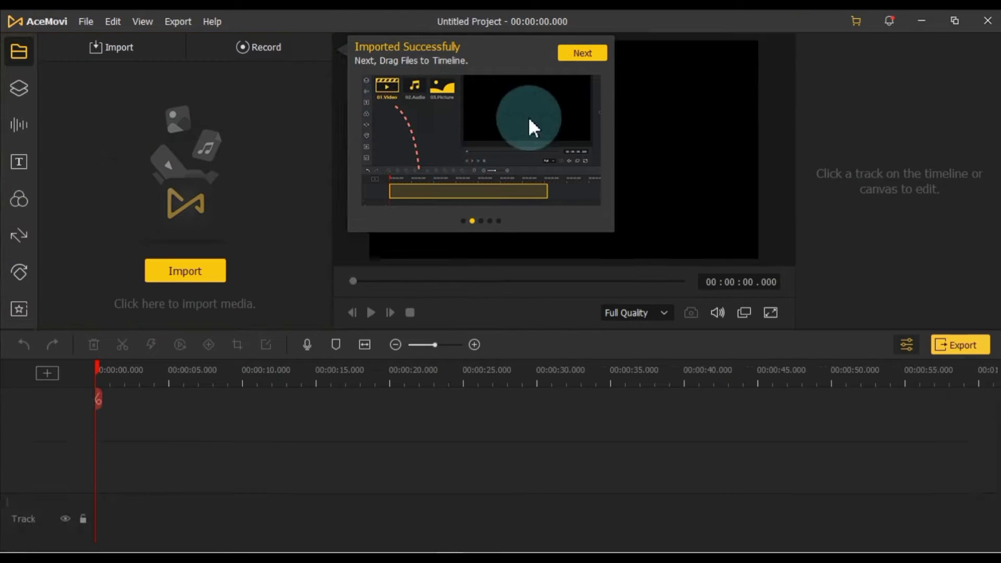
left_click(592, 55)
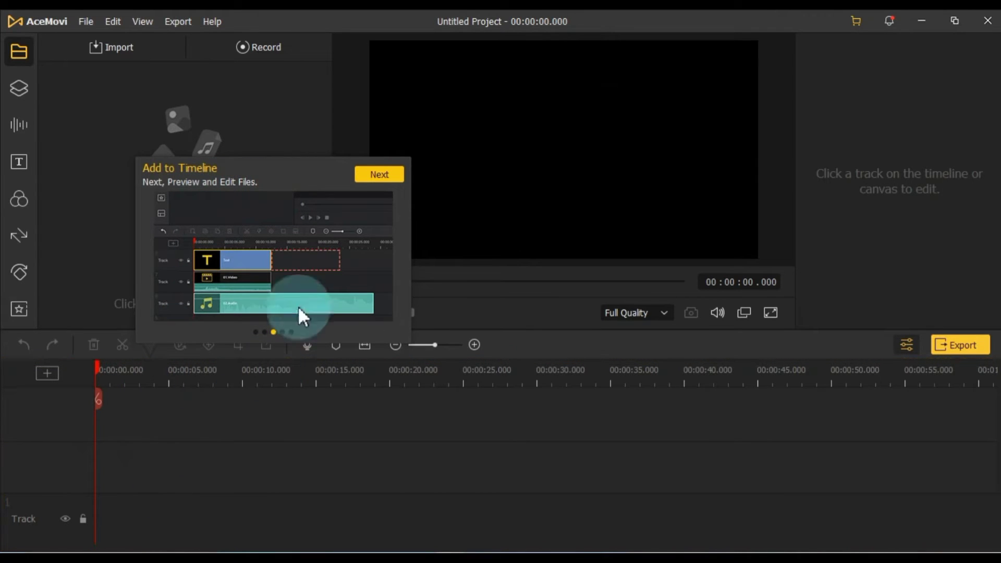
left_click(368, 177)
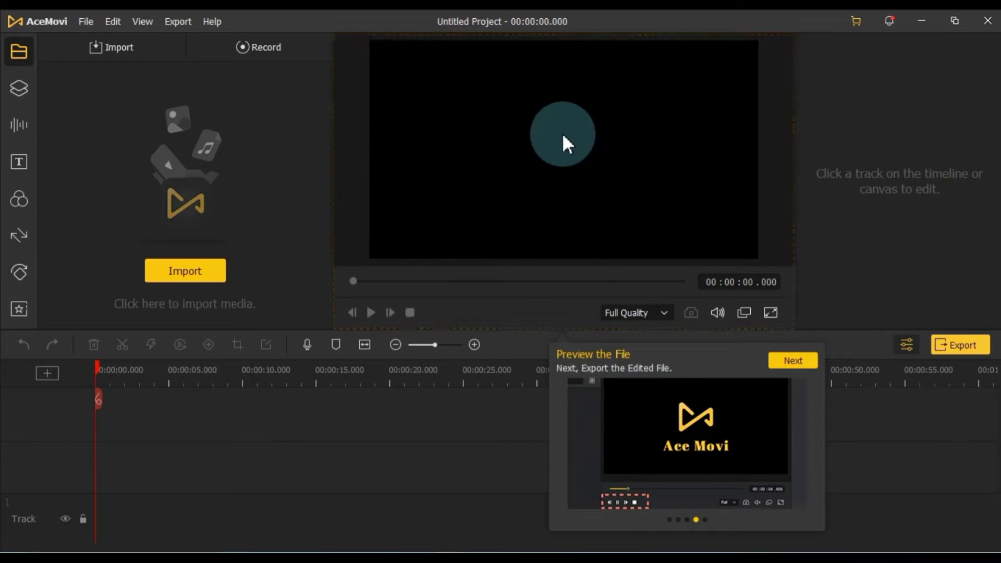
left_click(786, 359)
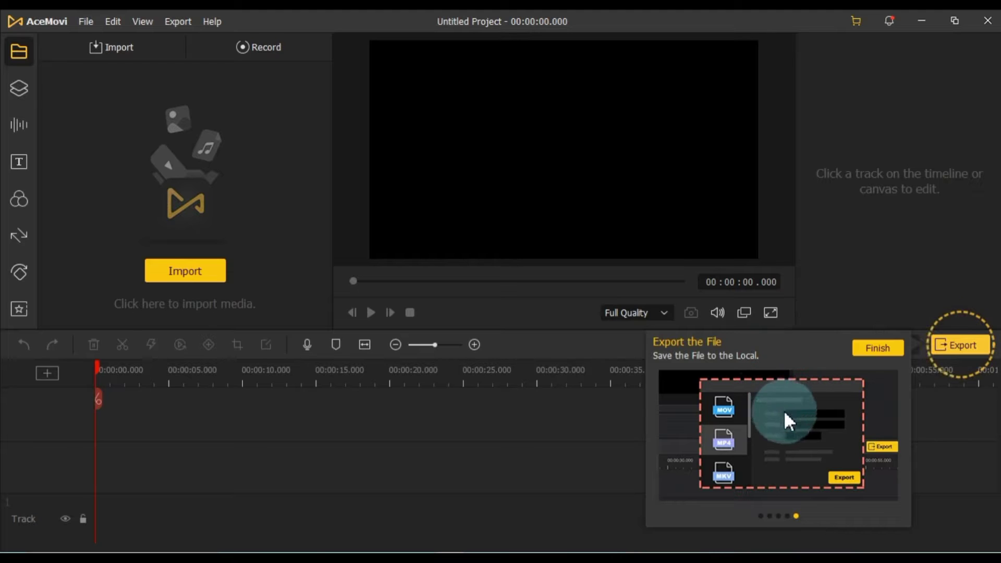
left_click(876, 360)
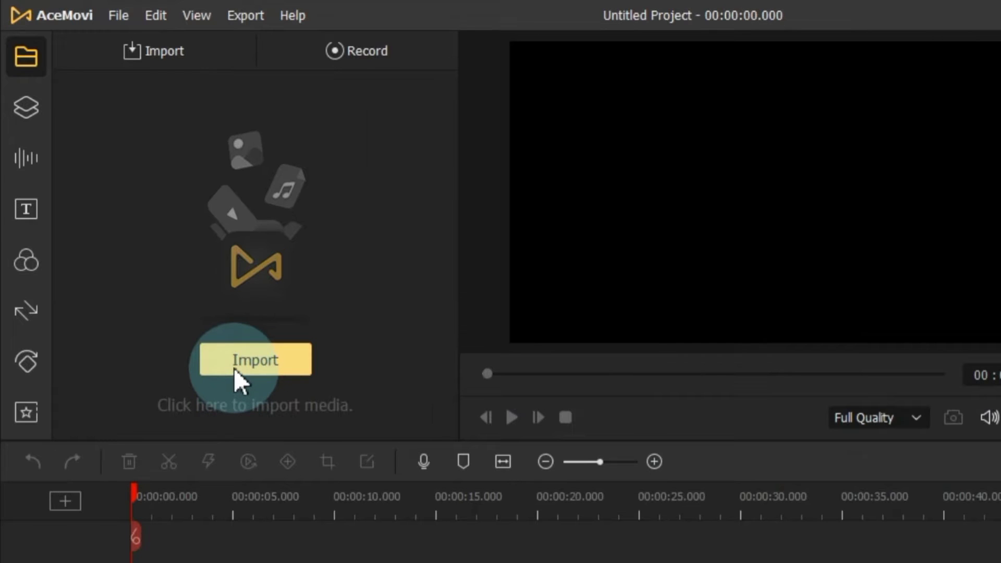
Import the eight sample files, video 1 through video 8, into the media bin.
left_click(170, 277)
left_click_drag(617, 335, 220, 176)
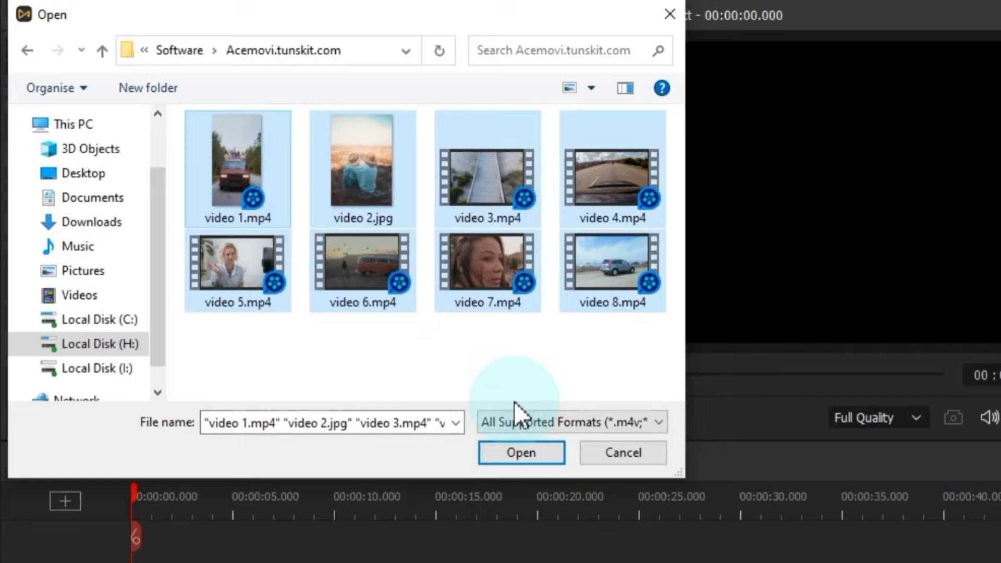
left_click(533, 456)
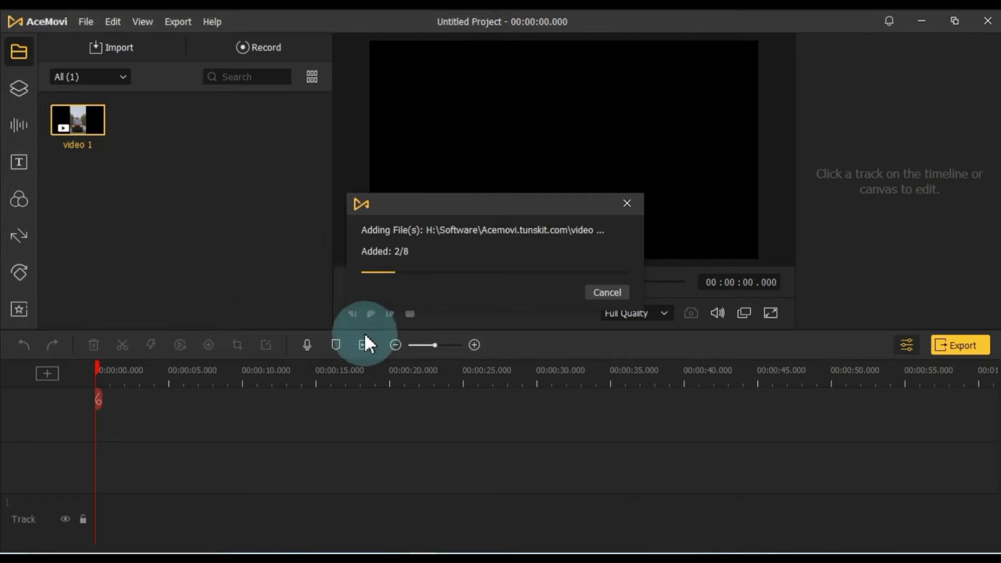
left_click(188, 233)
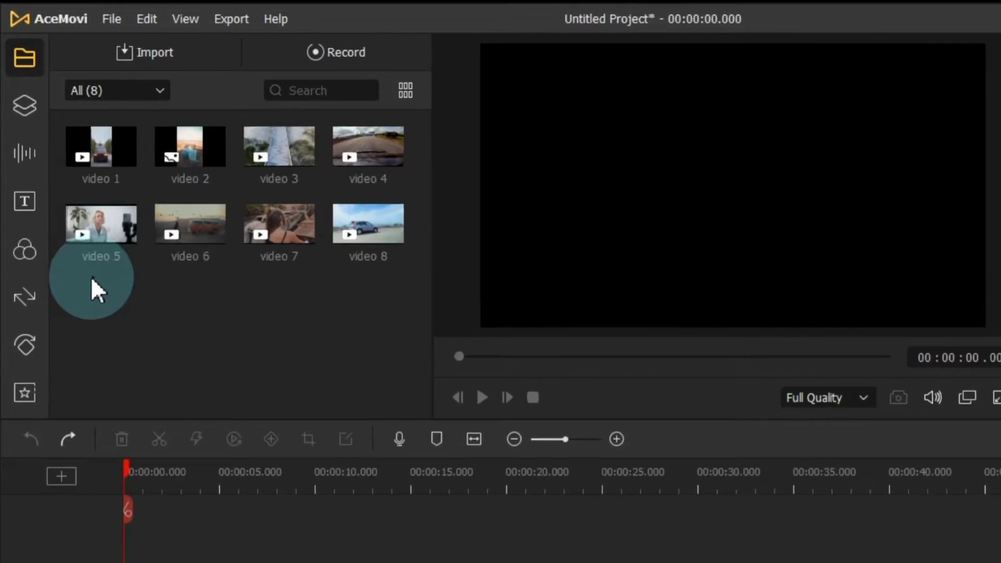
Place video 5 on the timeline, keeping the 1920*1080, 25 fps project settings.
left_click_drag(97, 236, 123, 562)
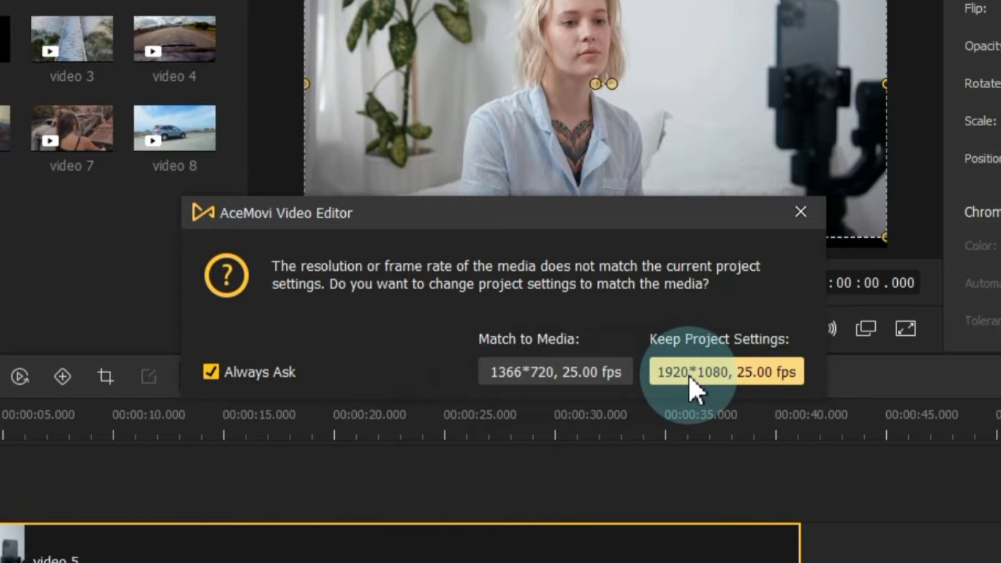
left_click(690, 377)
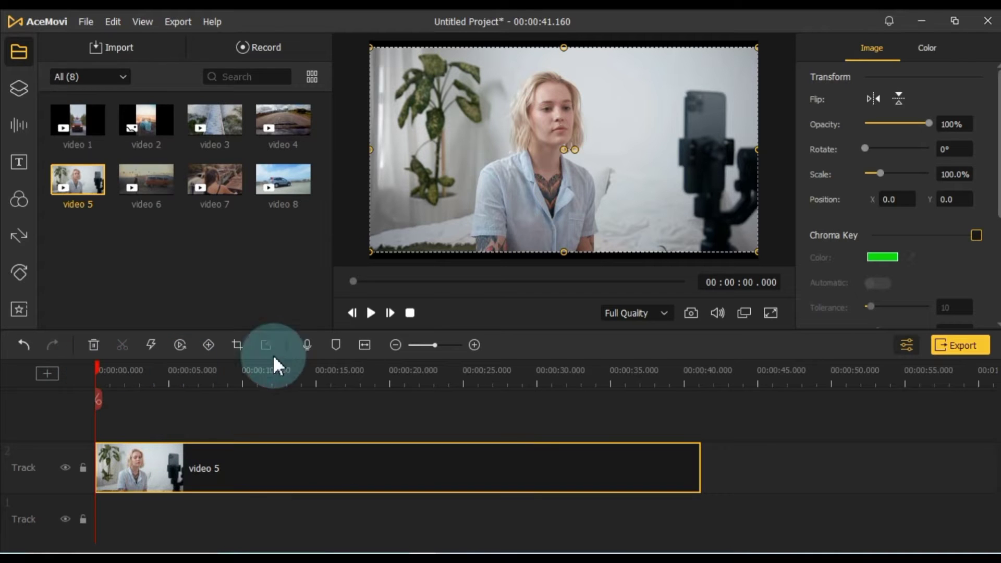
left_click(372, 315)
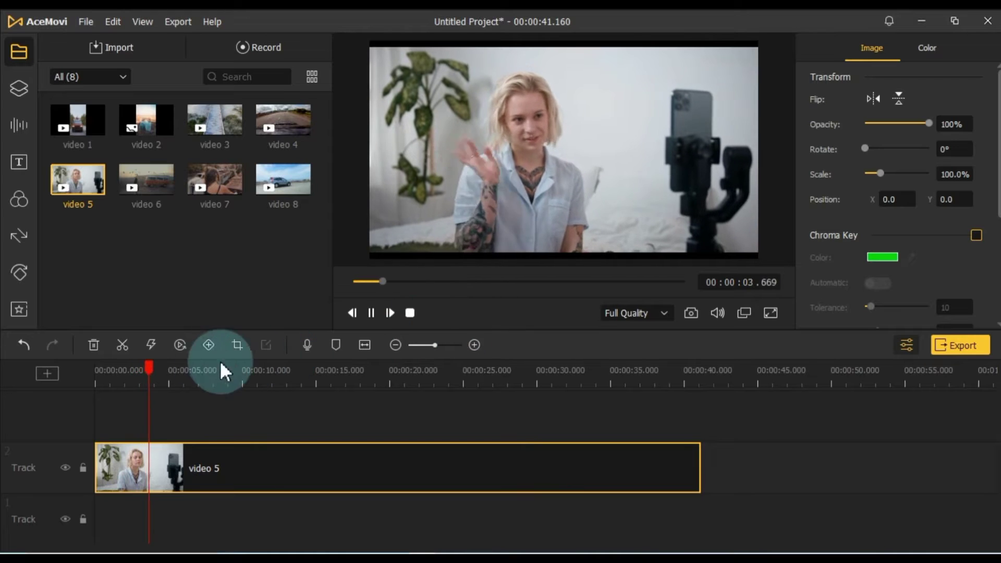
left_click(160, 375)
left_click_drag(160, 371, 313, 378)
left_click(410, 314)
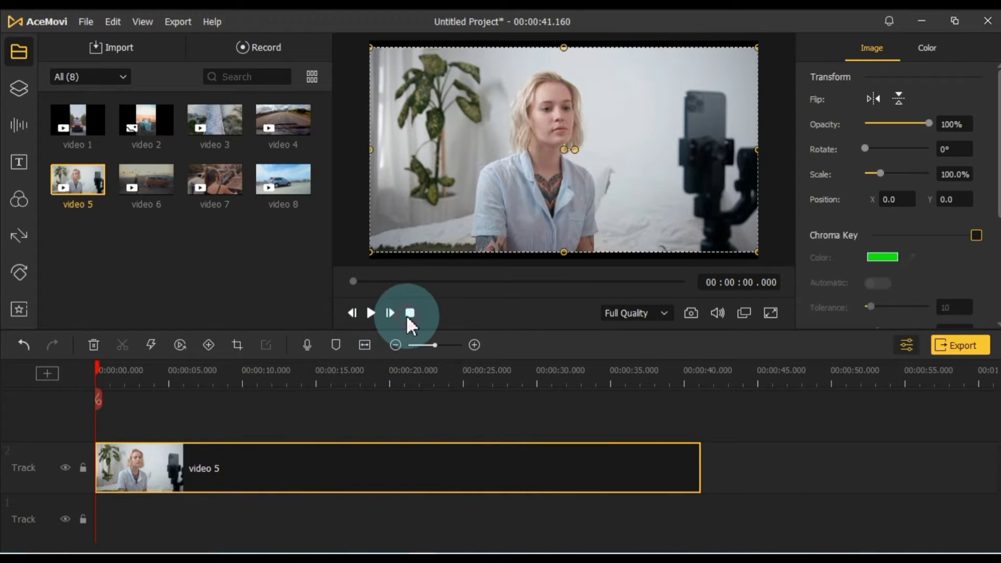
left_click(390, 313)
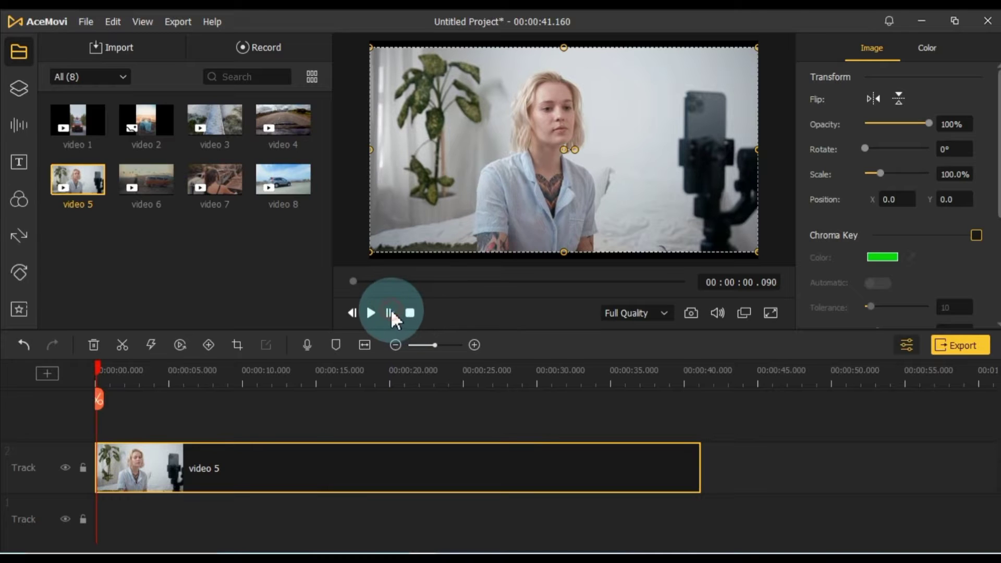
left_click(349, 313)
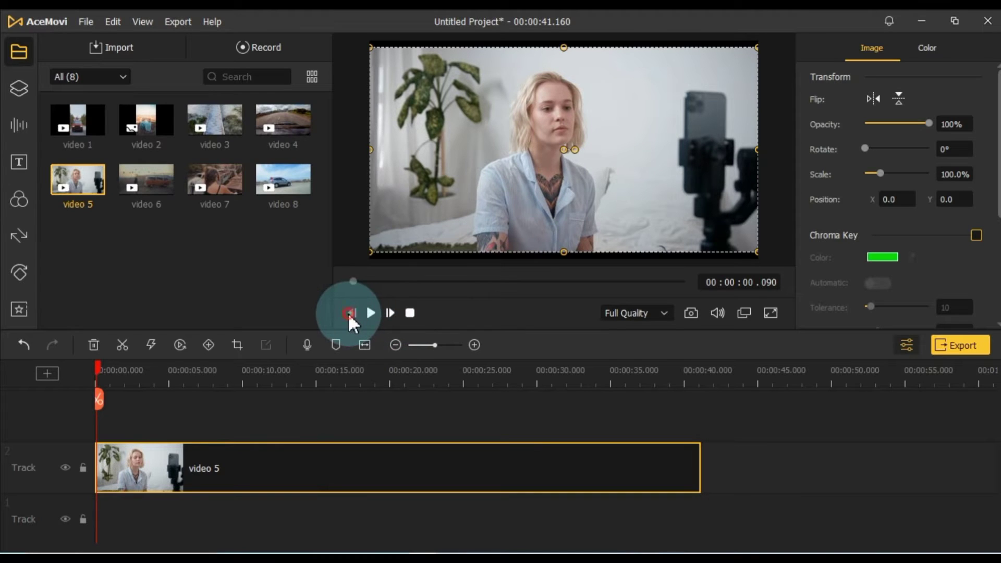
left_click(389, 313)
left_click(389, 313)
left_click(389, 313)
left_click(389, 313)
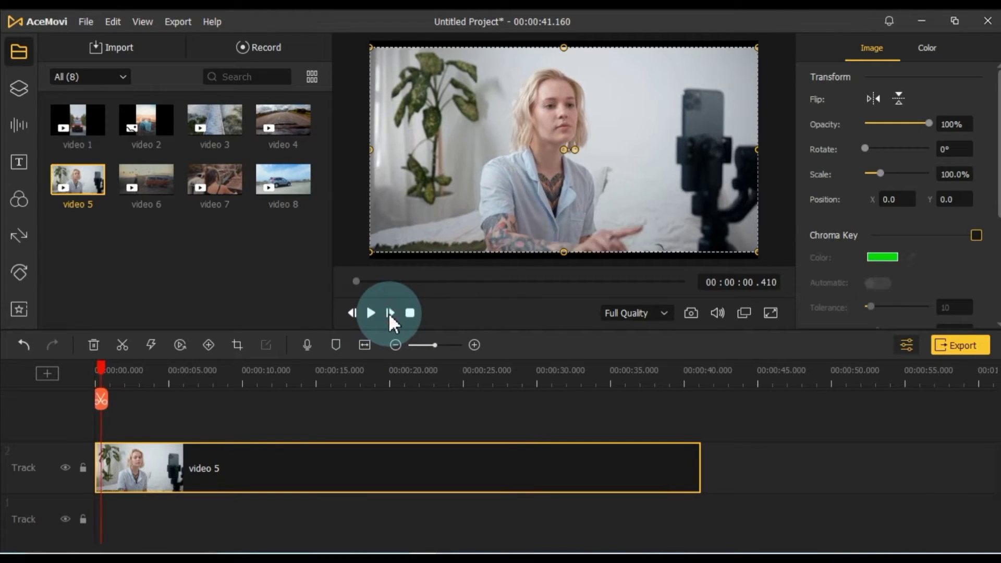
left_click(628, 315)
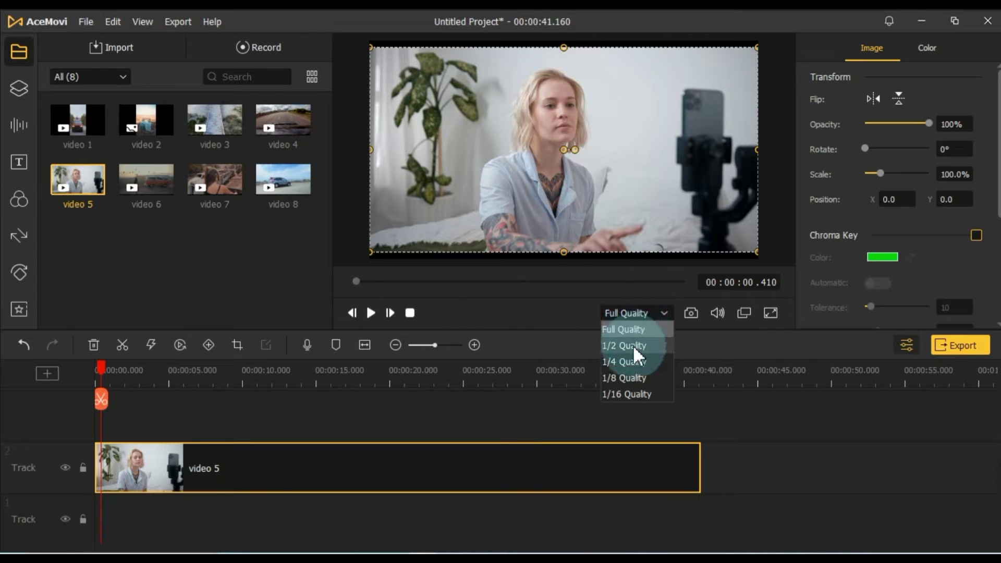
left_click(632, 362)
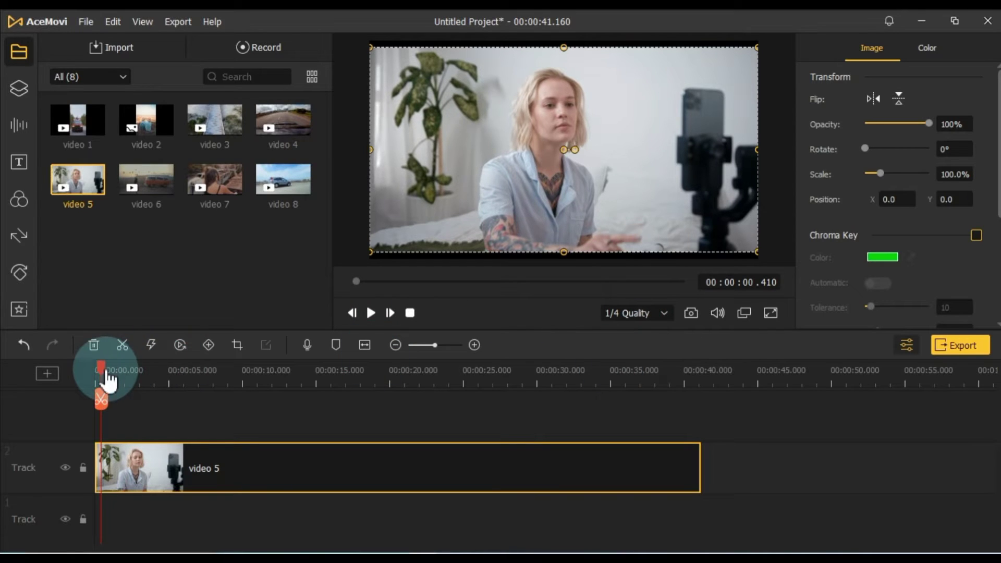
left_click_drag(107, 379, 230, 385)
key("space")
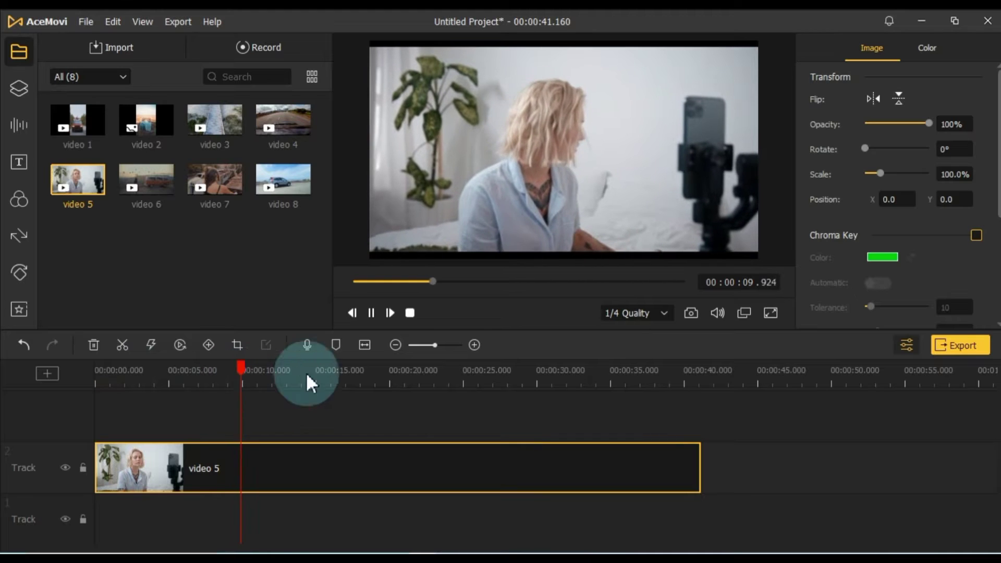
left_click(636, 314)
left_click(630, 393)
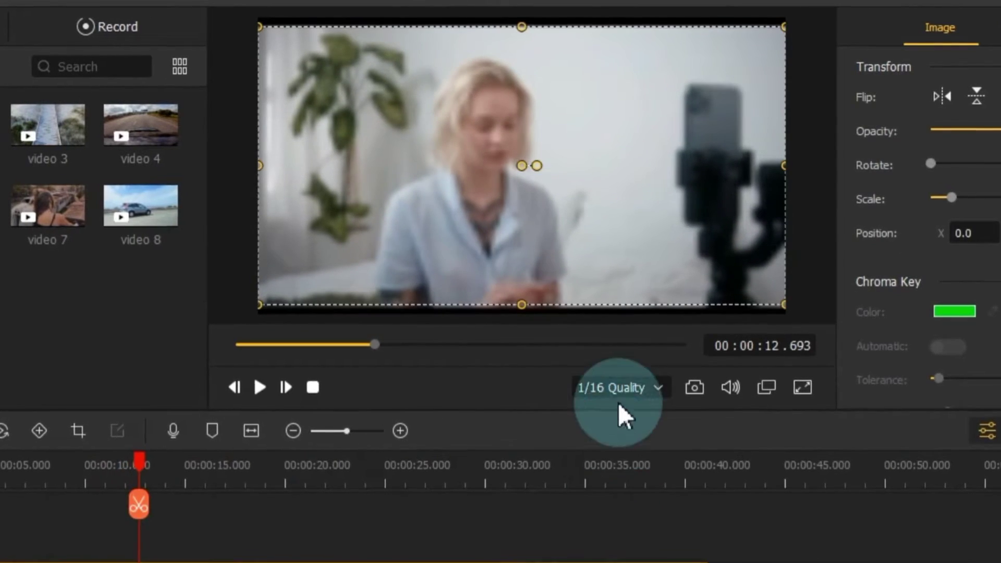
left_click(618, 401)
left_click(619, 411)
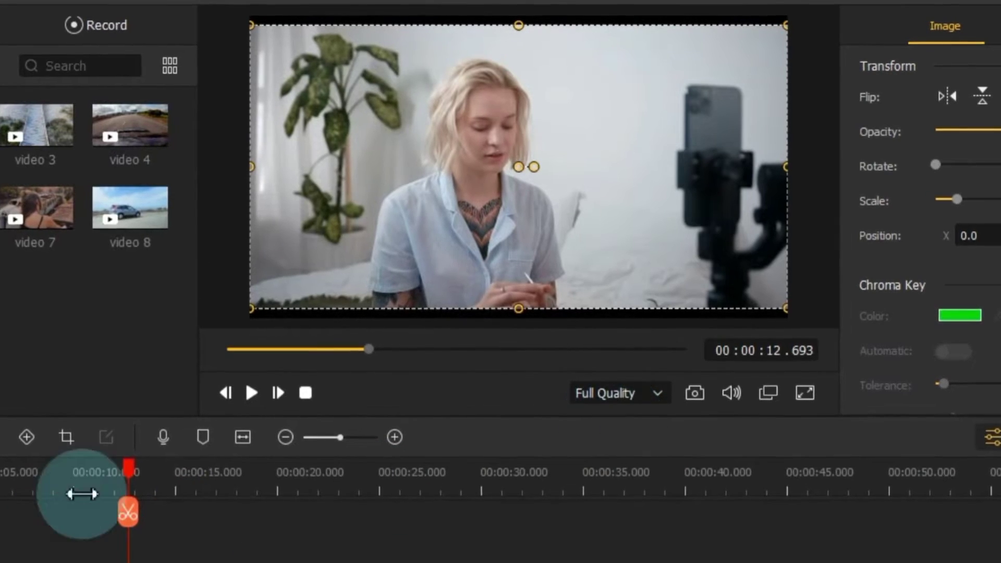
left_click_drag(128, 497, 418, 559)
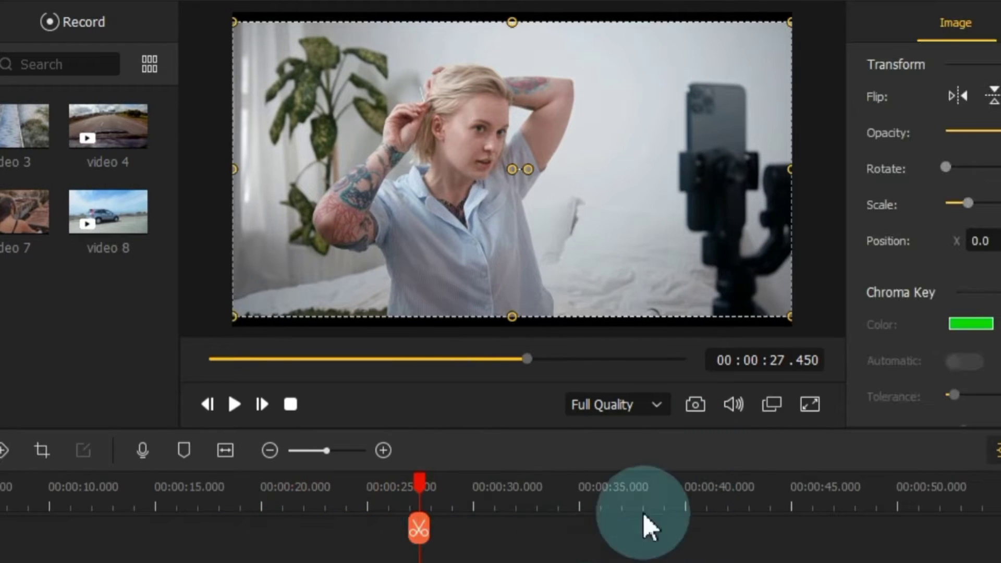
Capture a snapshot of the frame at 27.45 s and place it on a new track there.
left_click(696, 409)
left_click(95, 254)
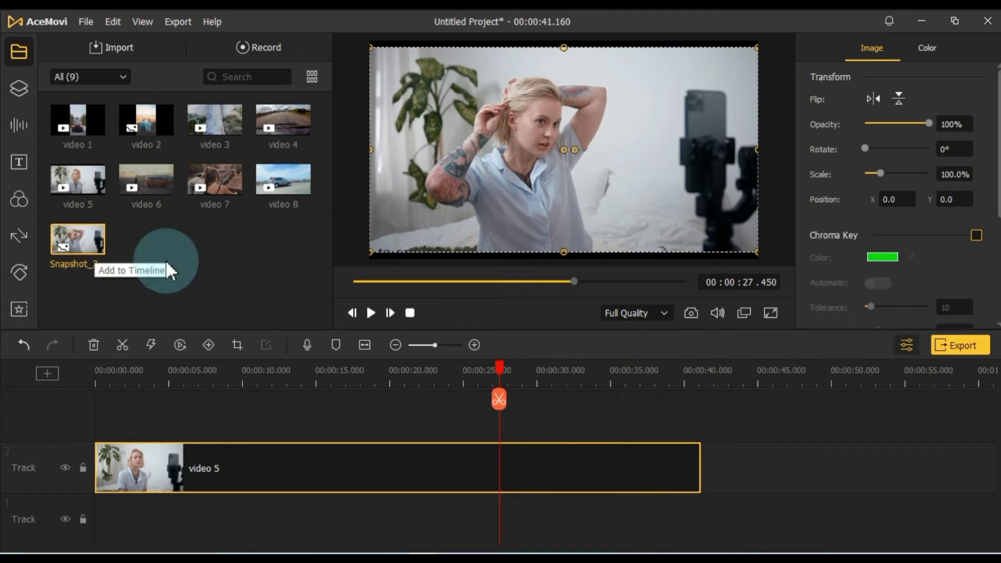
left_click_drag(69, 245, 505, 423)
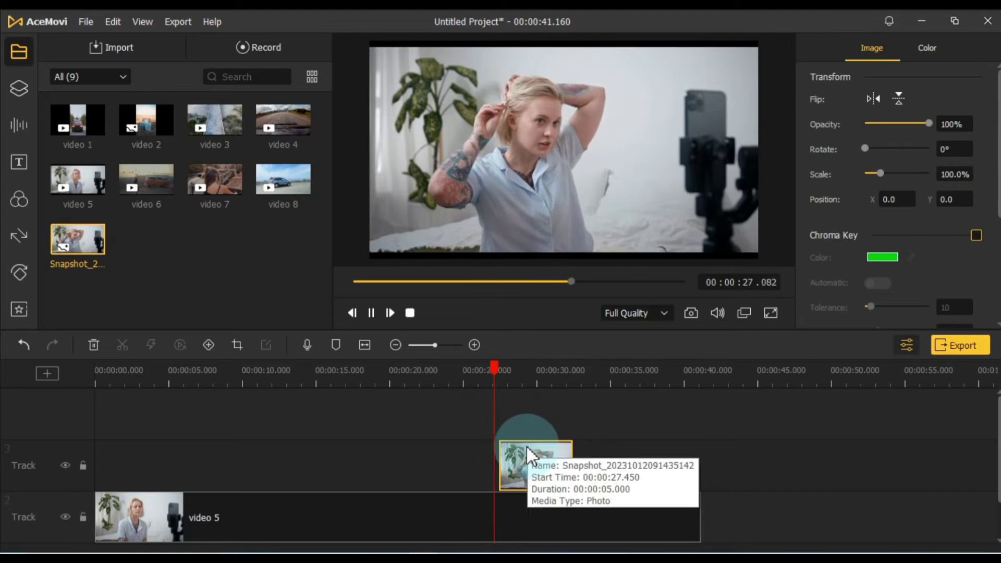
key("space")
Trim the snapshot clip from 5 seconds to about 1.9 seconds and replay it.
left_click(546, 472)
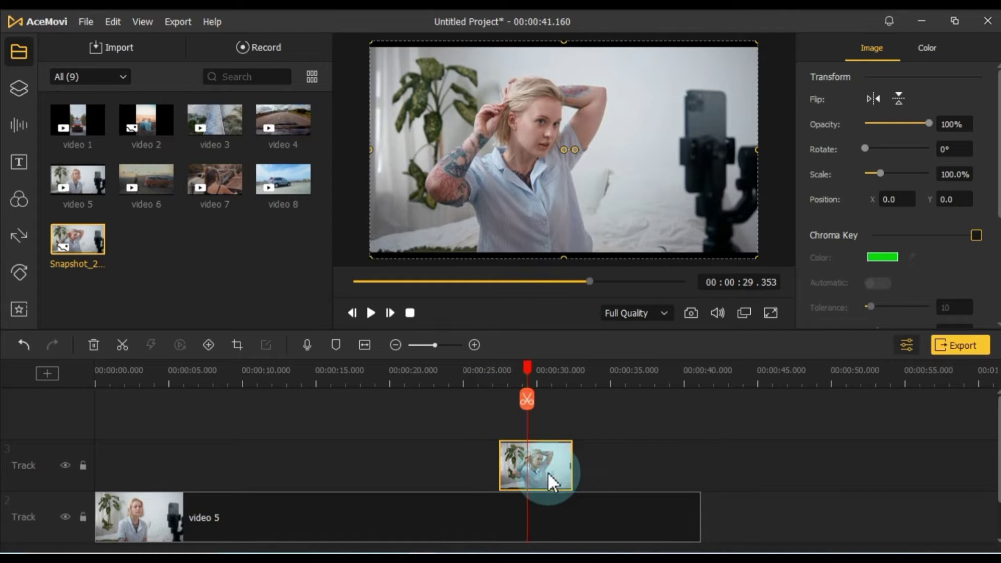
left_click_drag(572, 464, 533, 467)
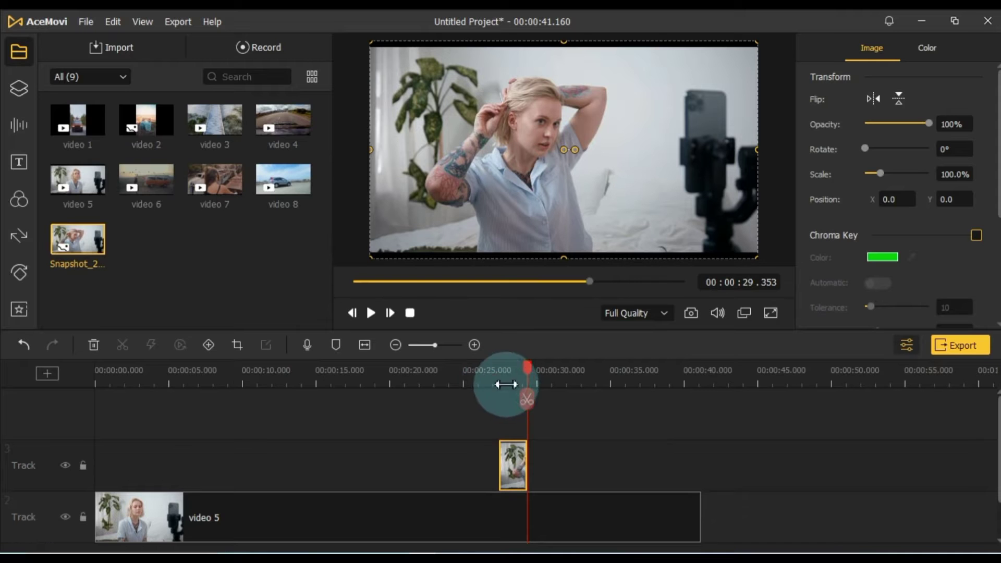
left_click(501, 318)
key("space")
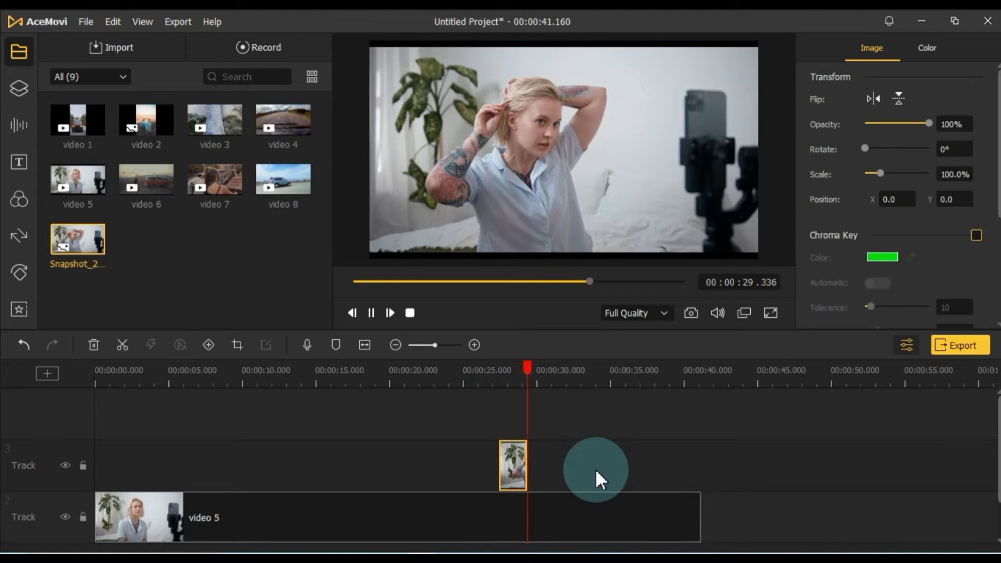
left_click(596, 468)
left_click(599, 503)
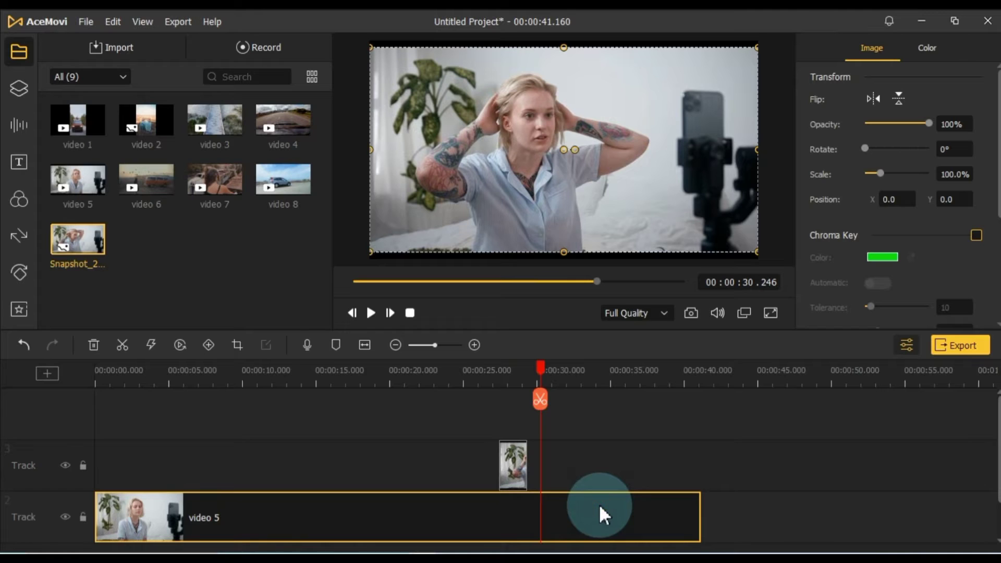
left_click(744, 312)
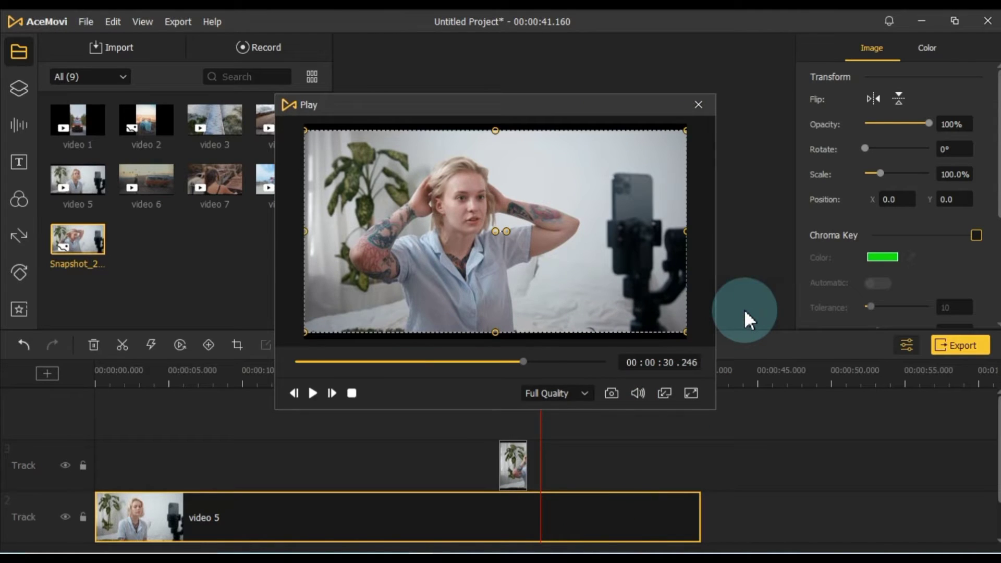
left_click_drag(528, 115, 571, 66)
left_click(709, 353)
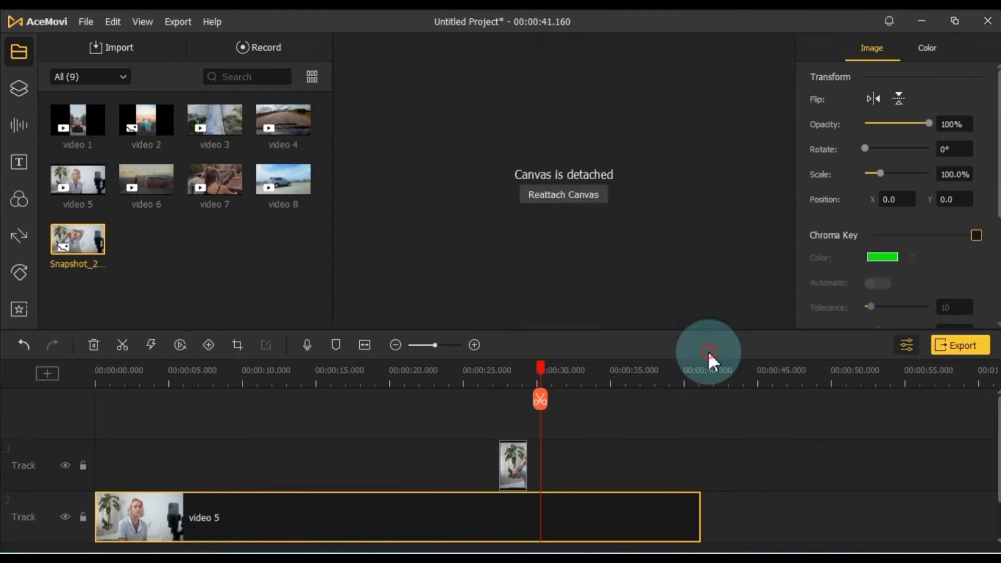
left_click(612, 459)
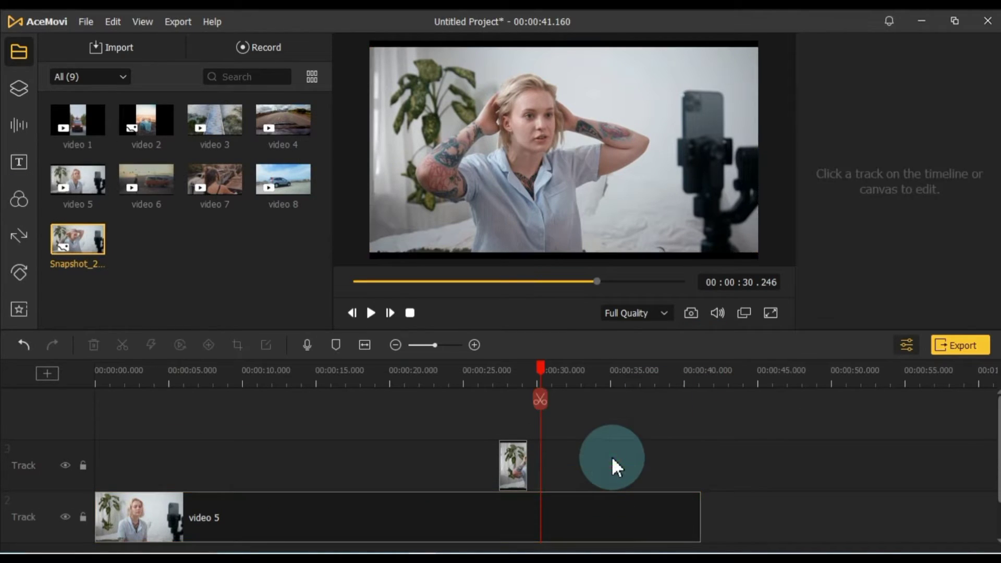
left_click_drag(540, 370, 255, 458)
Split video 5 at 10.85 s and 24.95 s and delete the middle piece.
left_click(279, 514)
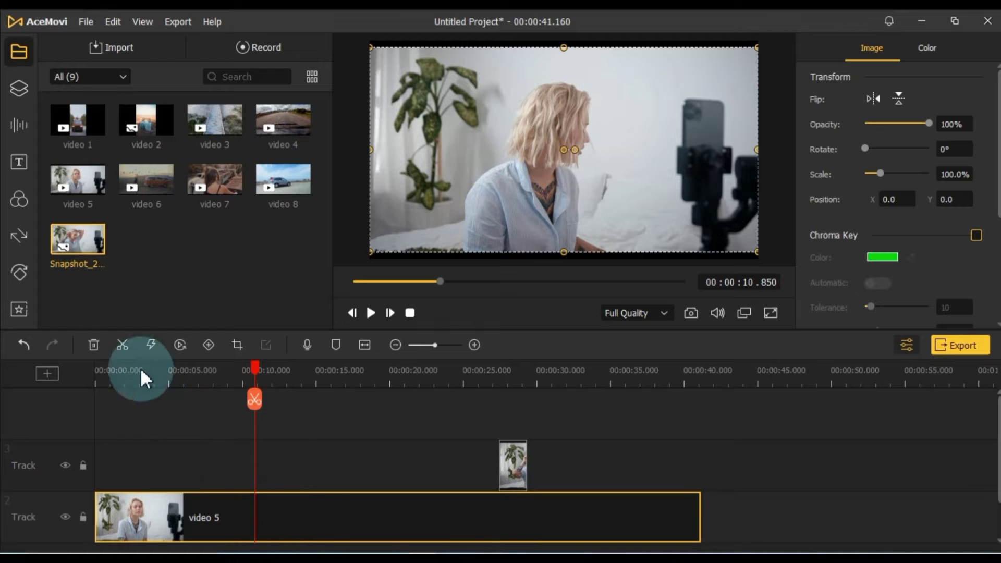
left_click(121, 342)
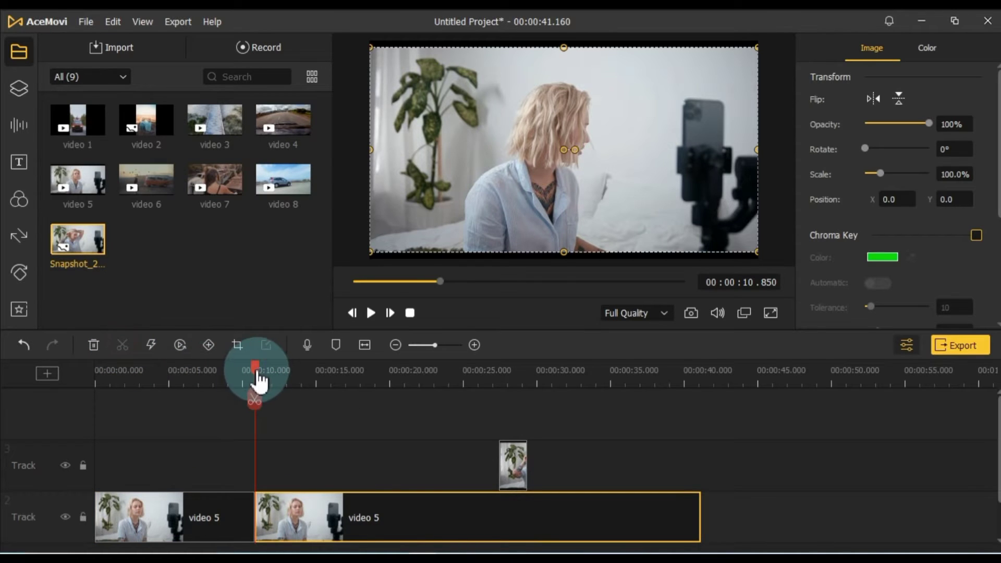
left_click_drag(257, 381, 462, 409)
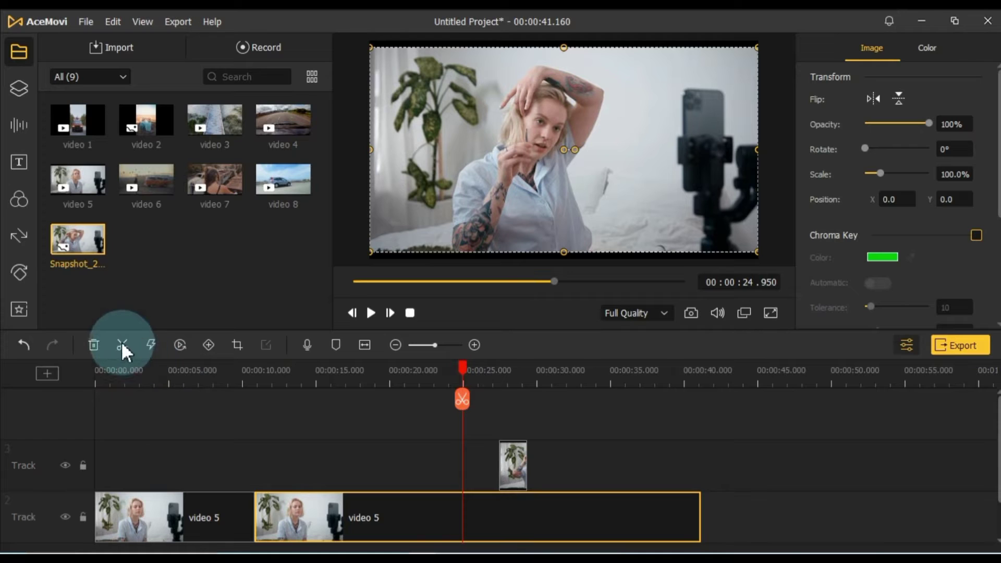
left_click(461, 399)
left_click(404, 511)
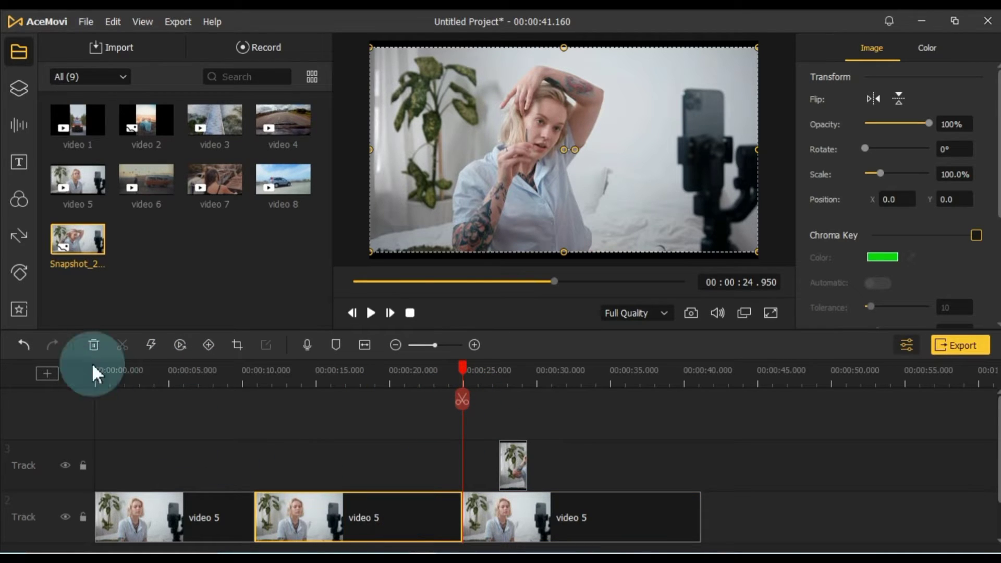
left_click(90, 345)
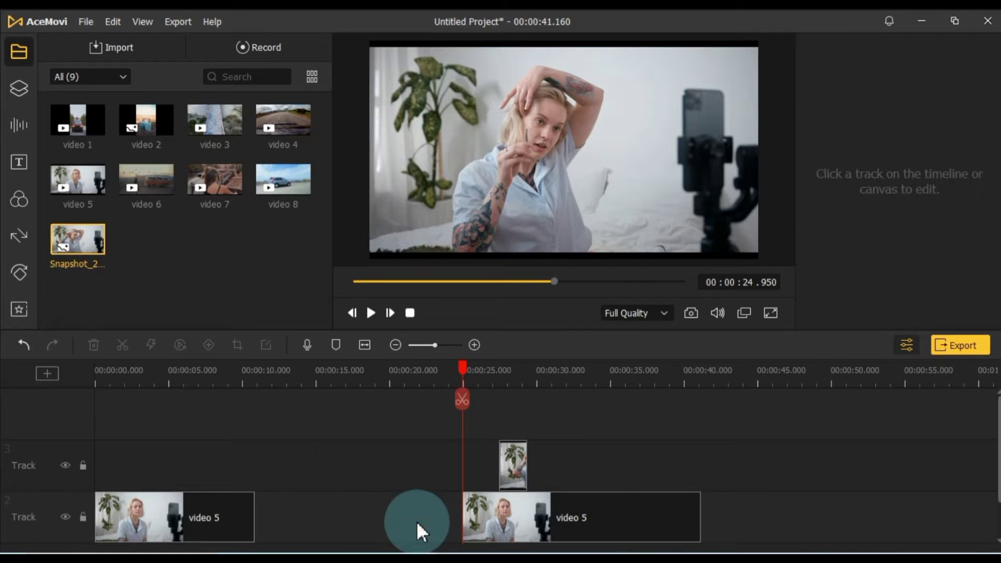
Close the gap and trim the second video 5 piece to 4.9 seconds.
left_click_drag(498, 515, 339, 520)
left_click_drag(463, 386, 328, 401)
left_click(393, 516)
left_click_drag(492, 514, 352, 521)
left_click(390, 500)
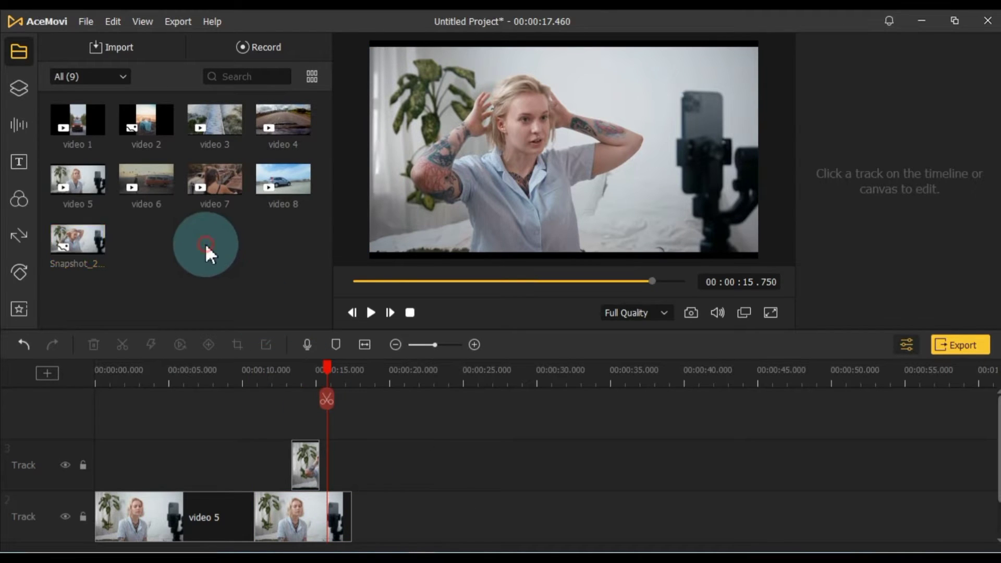
Add video 8 after the video 5 clips and copy it.
left_click_drag(270, 179, 356, 513)
left_click(380, 518)
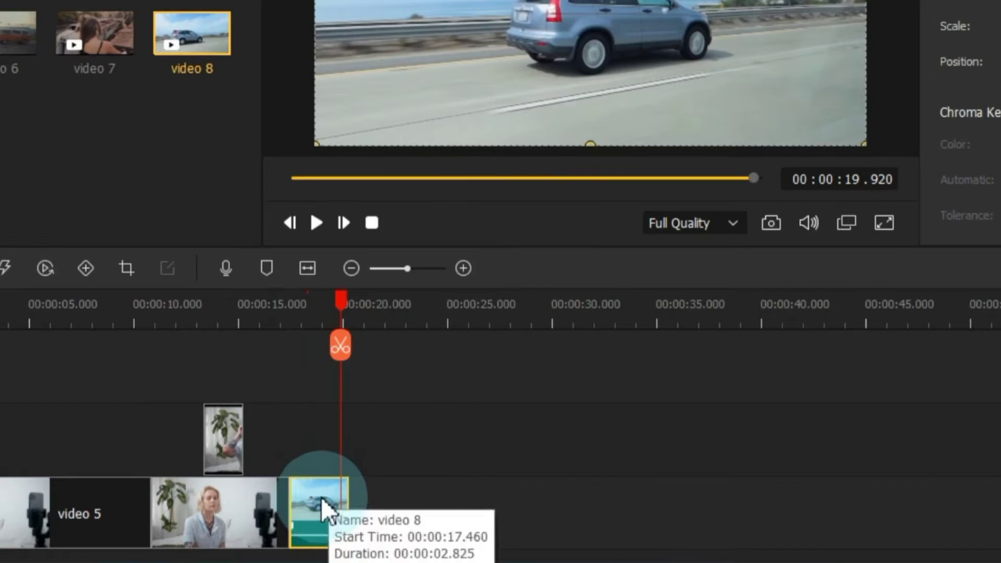
right_click(321, 498)
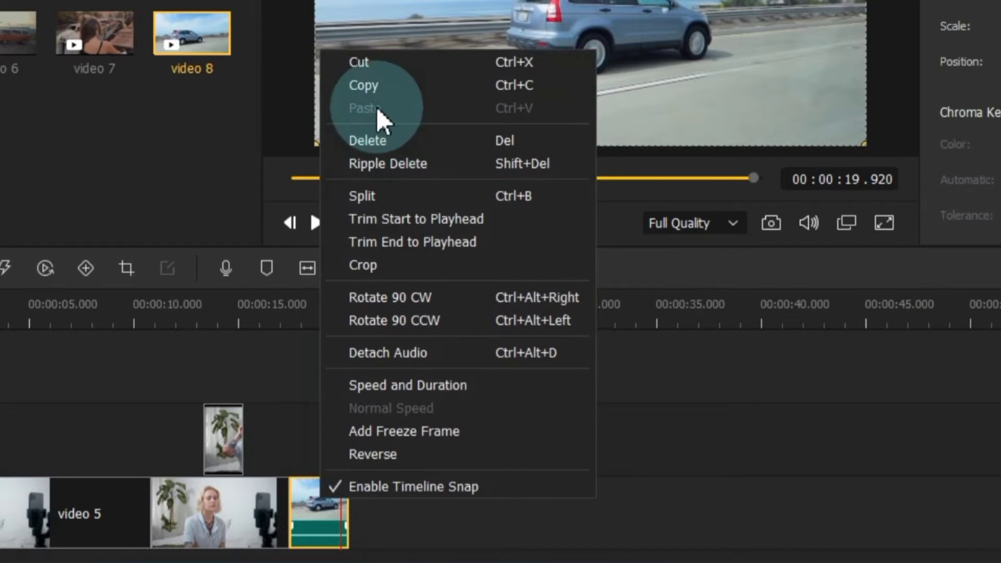
left_click(381, 94)
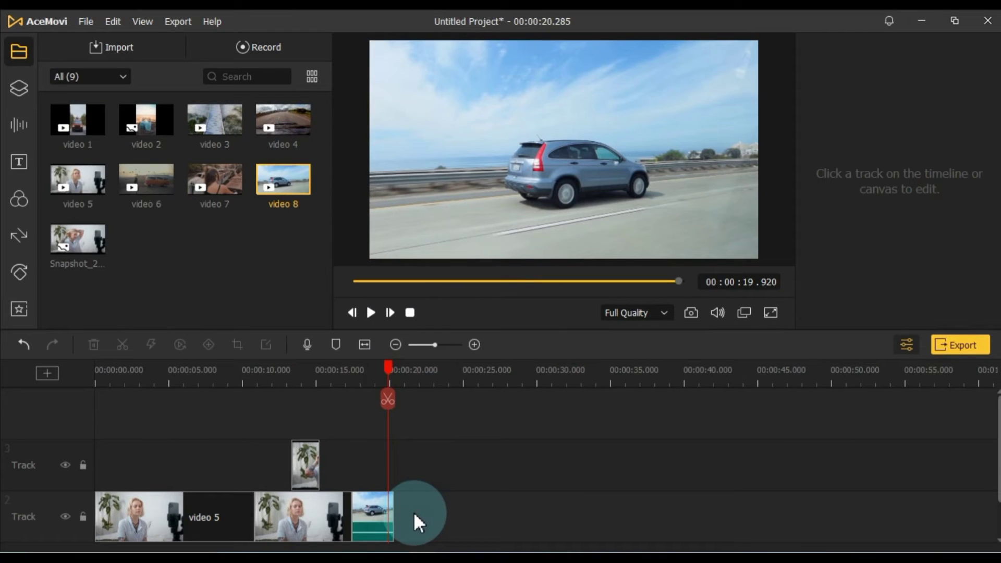
Paste the video 8 copy directly after the first, bringing the project to 23.11 s.
left_click_drag(383, 390, 397, 379)
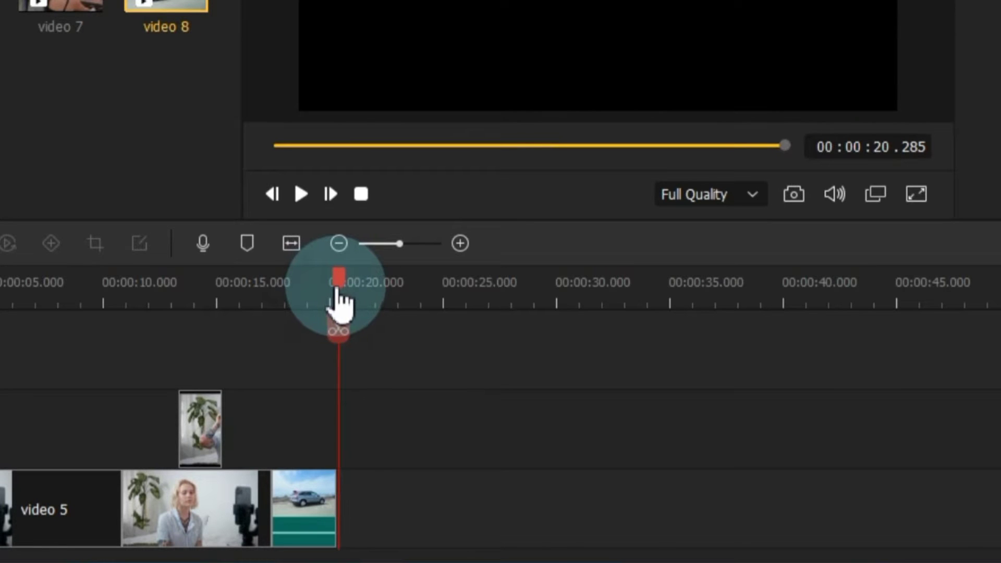
left_click(414, 507)
right_click(369, 508)
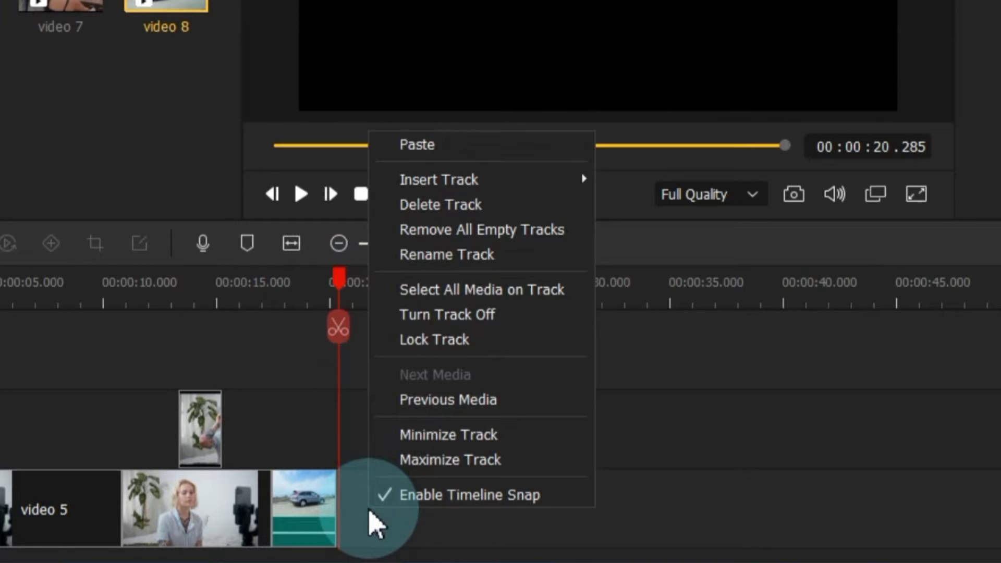
left_click(417, 145)
left_click_drag(433, 499, 409, 517)
left_click_drag(421, 401, 514, 375)
left_click(474, 345)
Reverse the second video 8 clip so it plays backwards.
left_click(478, 344)
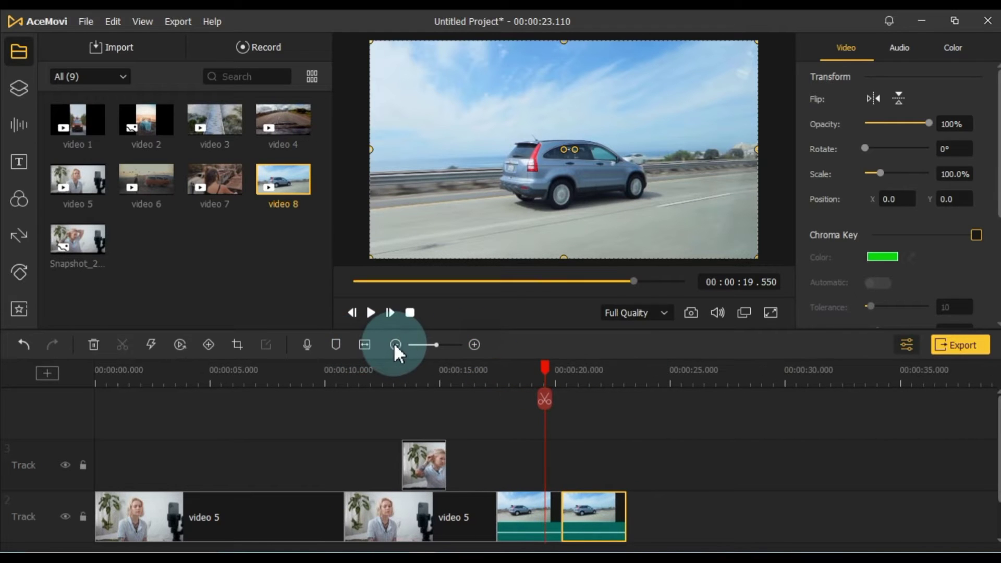
left_click(396, 345)
left_click(368, 345)
left_click_drag(891, 456, 961, 458)
scroll(521, 464, "down", 2)
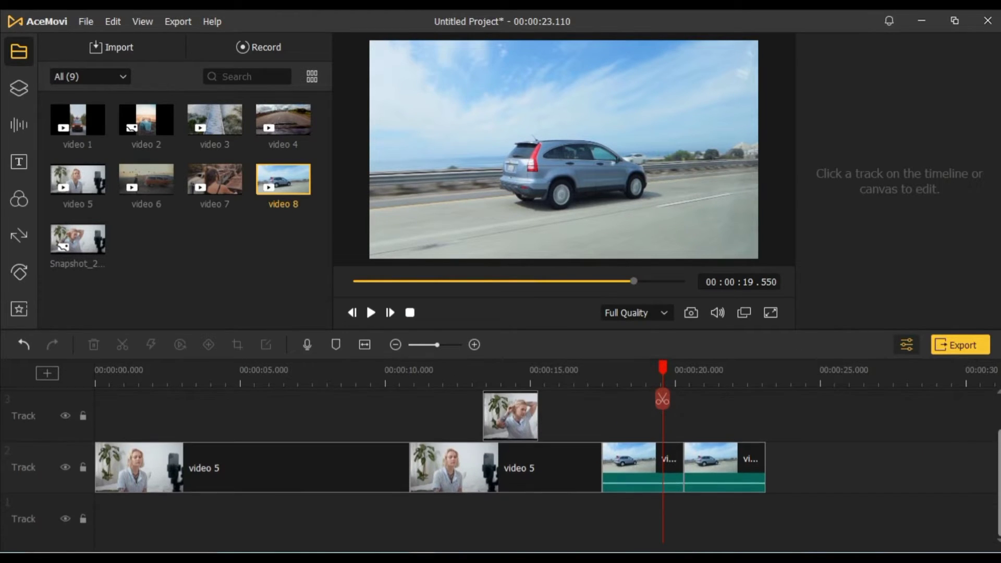
scroll(521, 465, "up", 2)
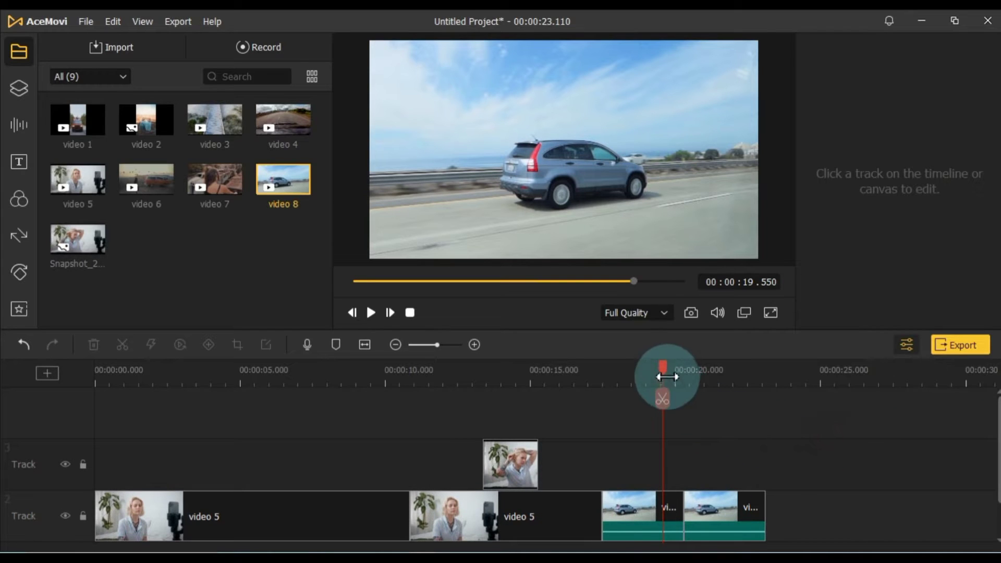
left_click_drag(663, 394, 735, 396)
left_click(690, 468)
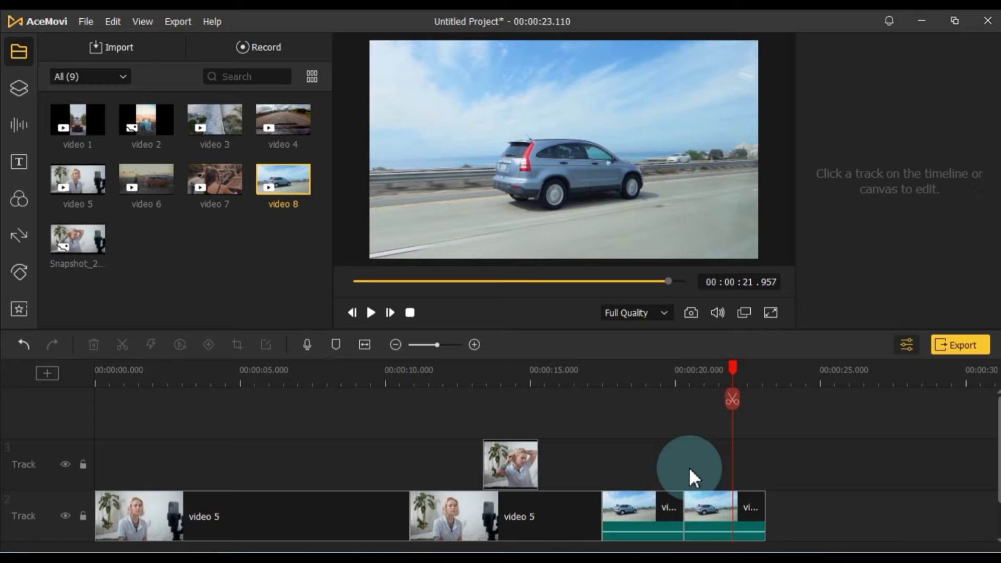
left_click(722, 502)
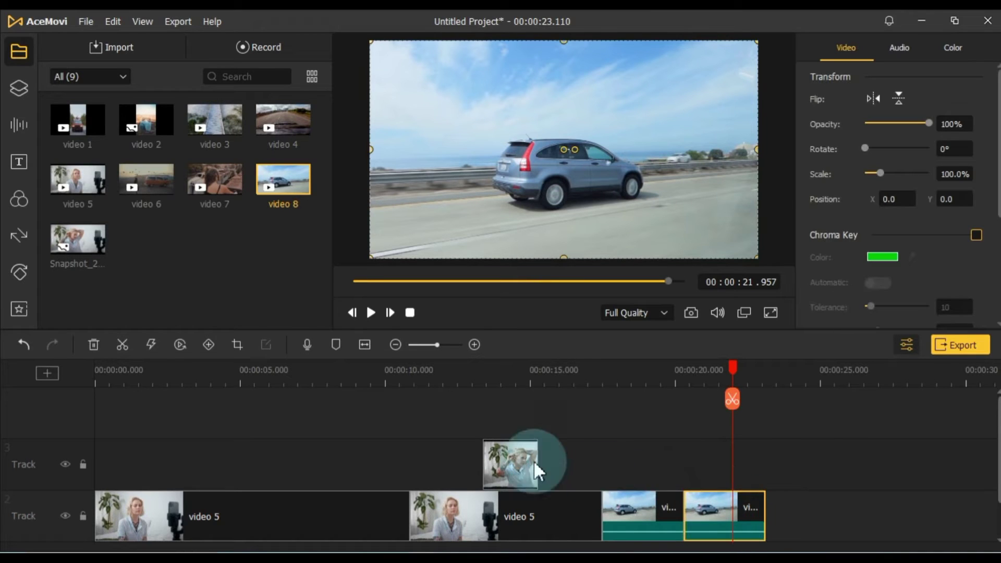
left_click(511, 466)
left_click(95, 250)
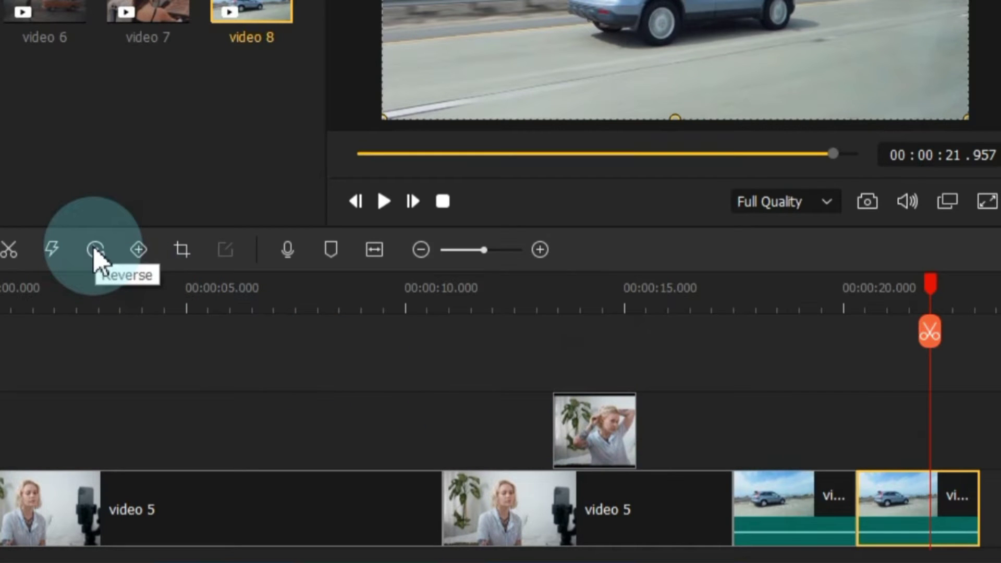
left_click(95, 250)
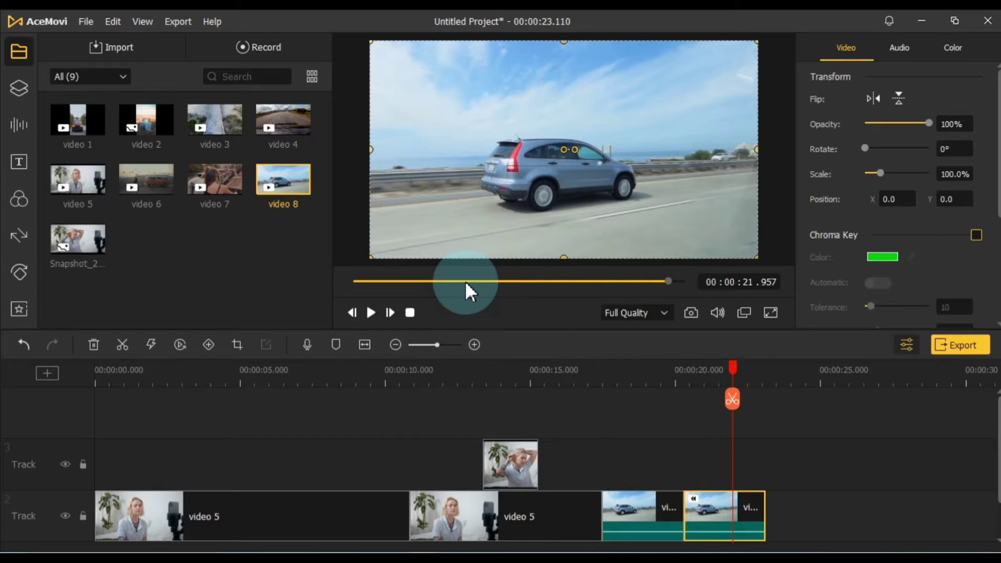
left_click_drag(732, 386, 630, 402)
left_click(670, 451)
key("space")
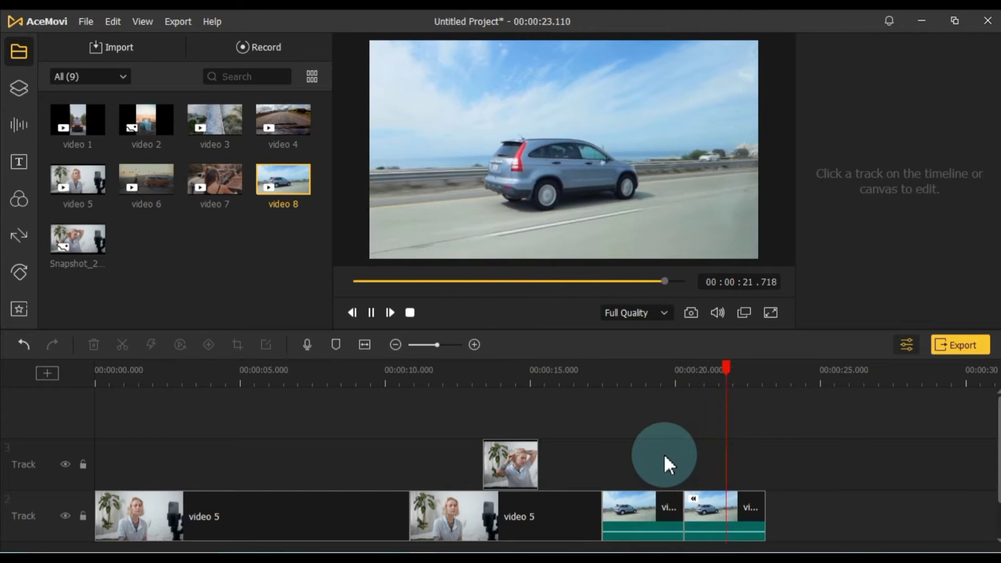
left_click(628, 373)
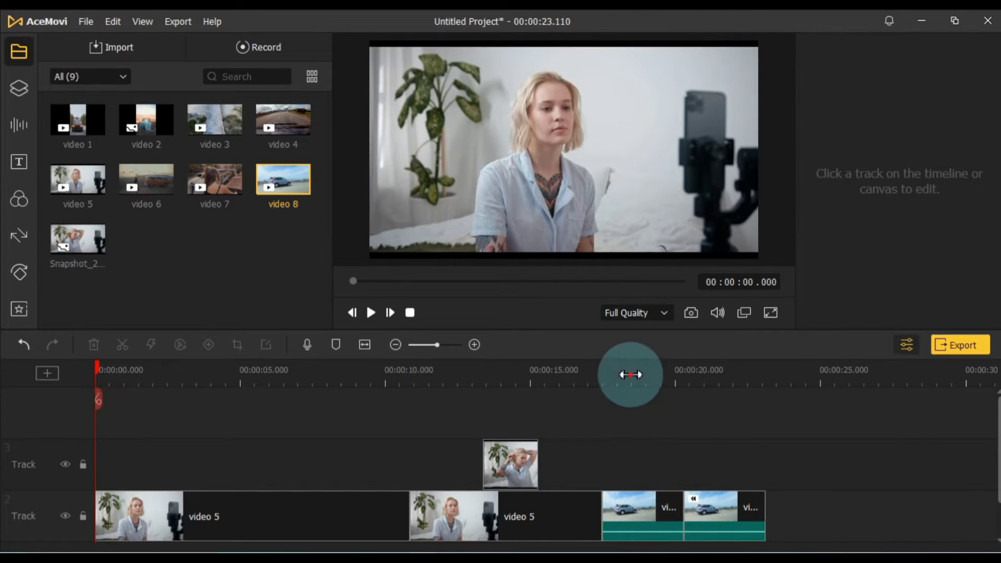
key("space")
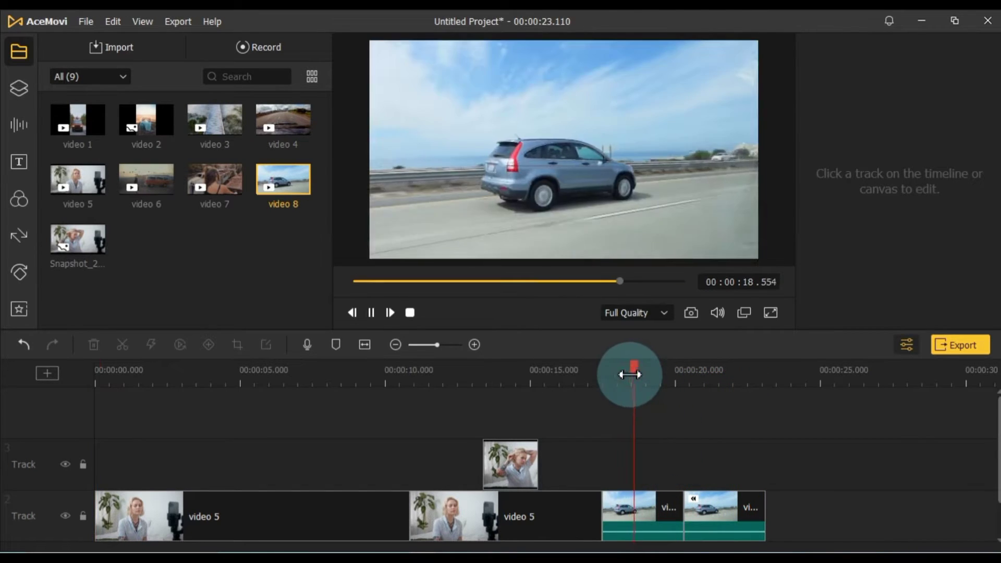
left_click(706, 513)
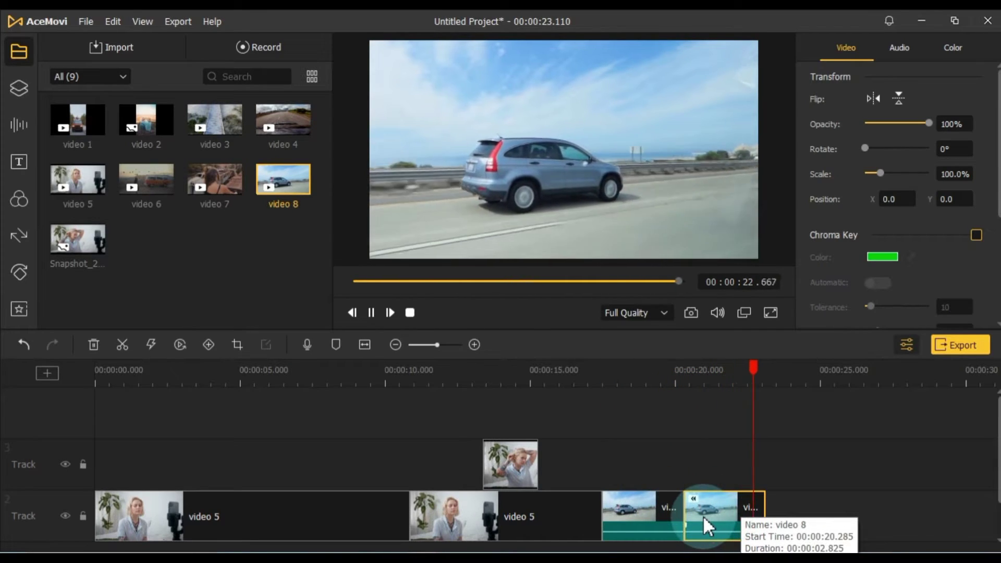
left_click(699, 477)
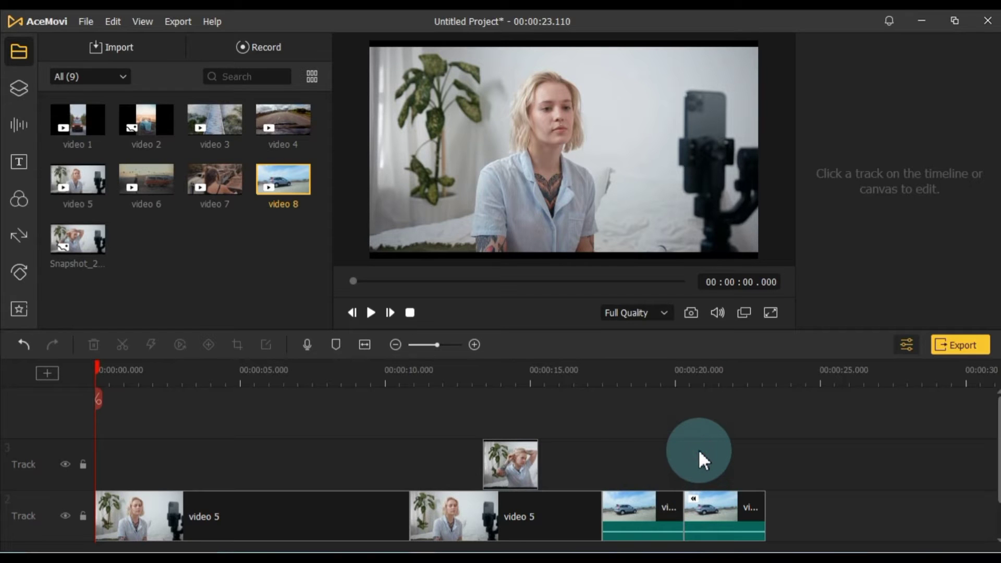
Preview video 4, then add it to the end of the main track.
double_click(275, 114)
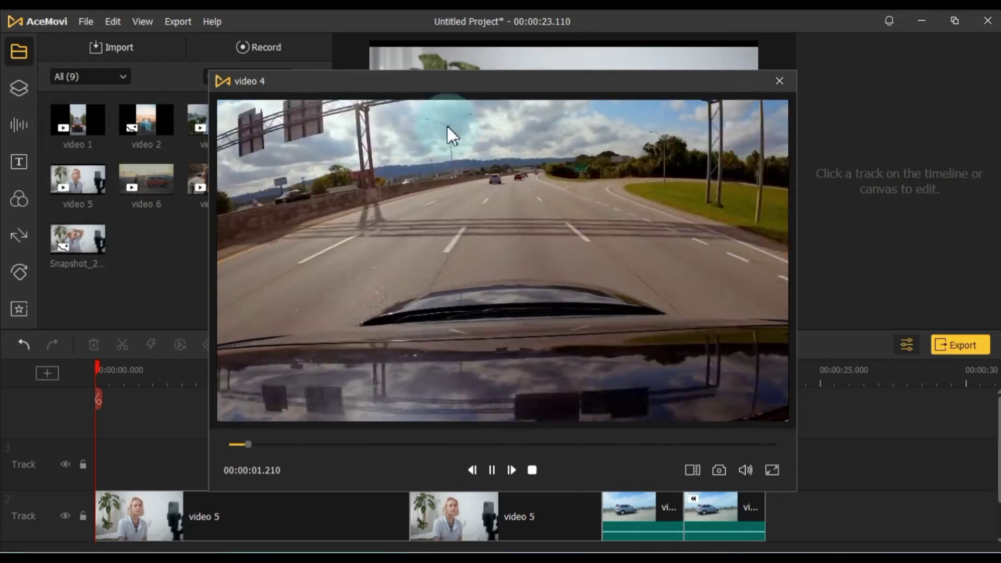
left_click(779, 82)
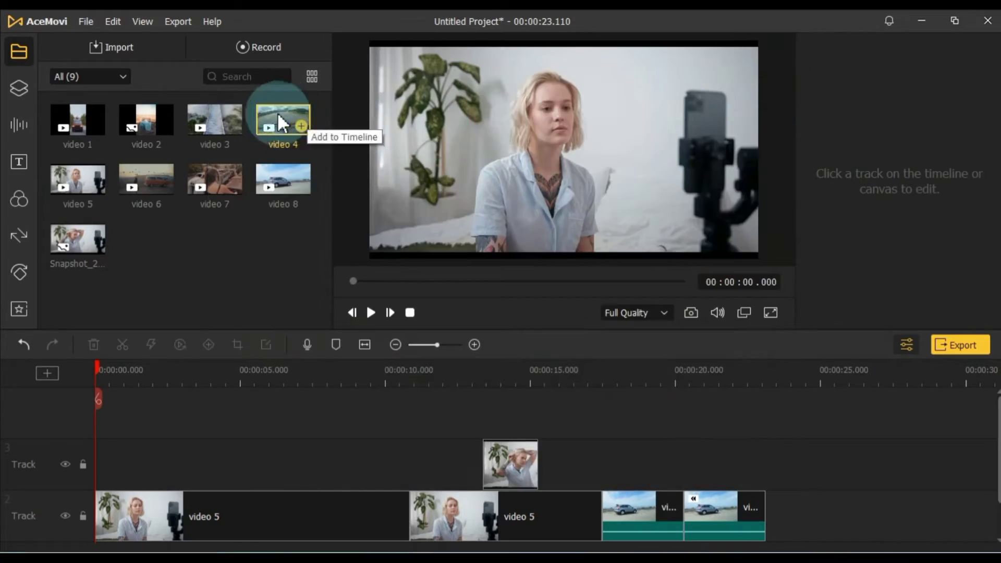
left_click_drag(276, 113, 787, 503)
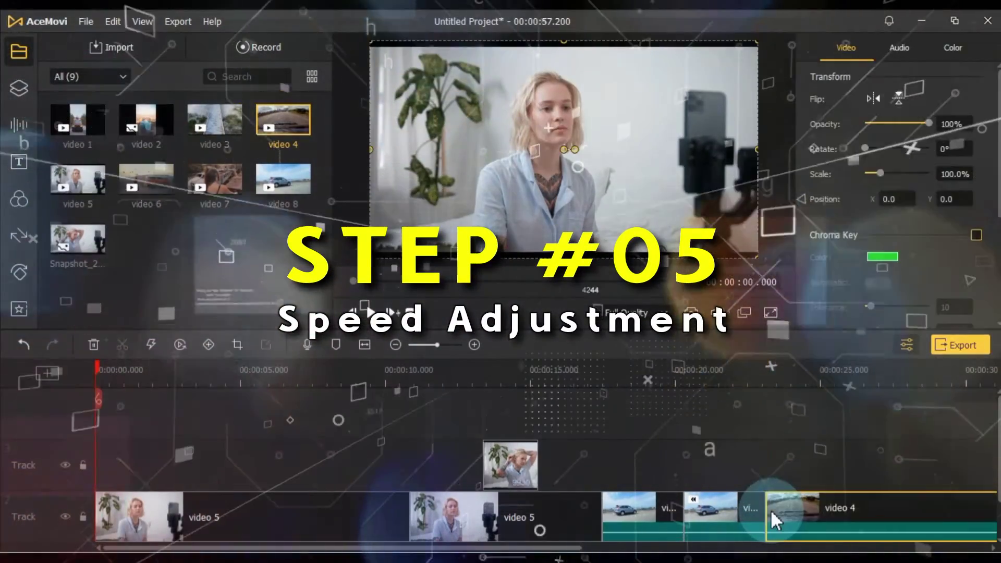
Play video 4 and set the playhead to 00:00:33.409 as the cut point.
scroll(771, 509, "right", 5)
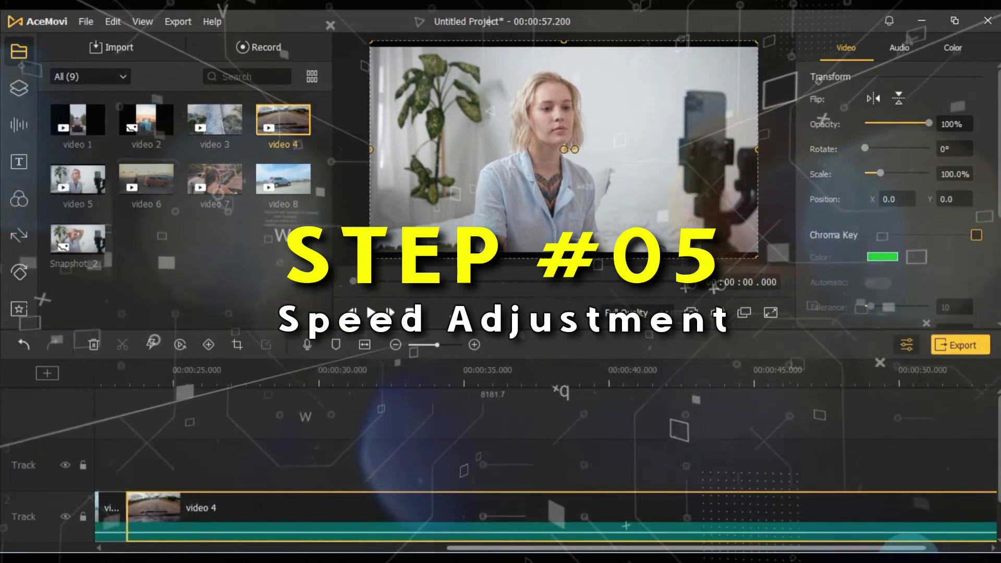
scroll(808, 380, "left", 5)
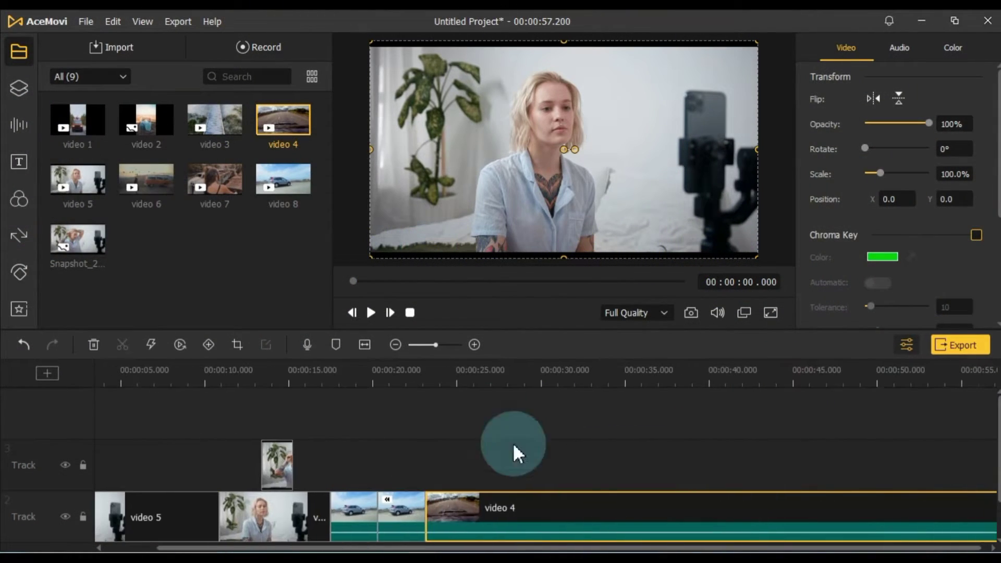
left_click(436, 378)
key("space")
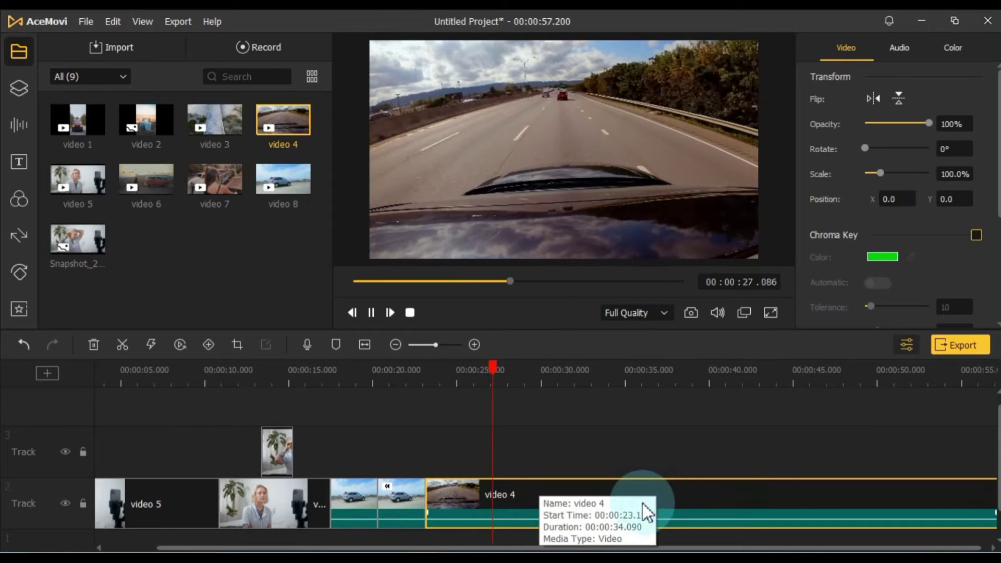
left_click(494, 368)
left_click_drag(498, 378, 597, 380)
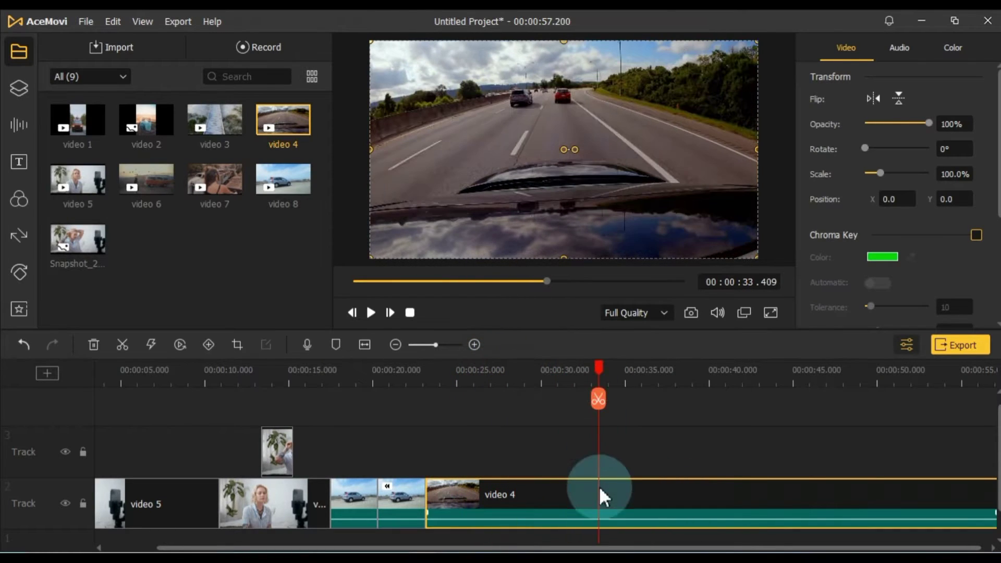
Split video 4 at 33.409 s and delete the trailing part.
left_click(600, 400)
left_click(627, 503)
key("Delete")
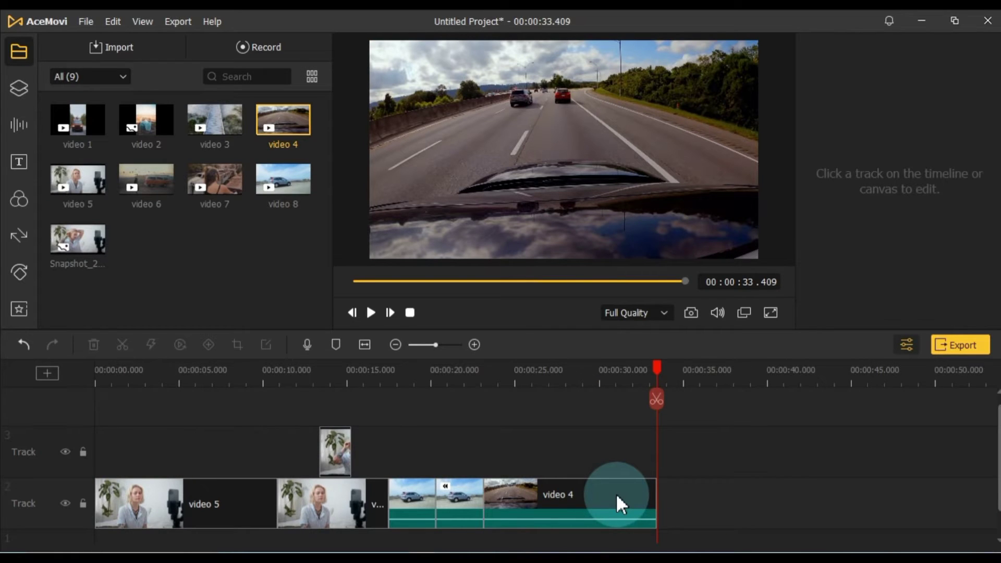
left_click(602, 492)
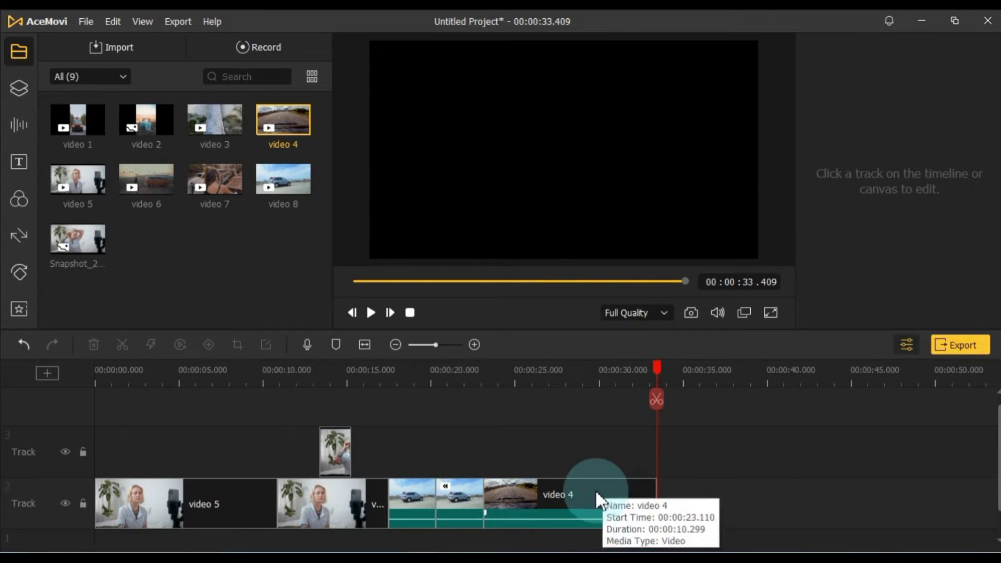
left_click(545, 373)
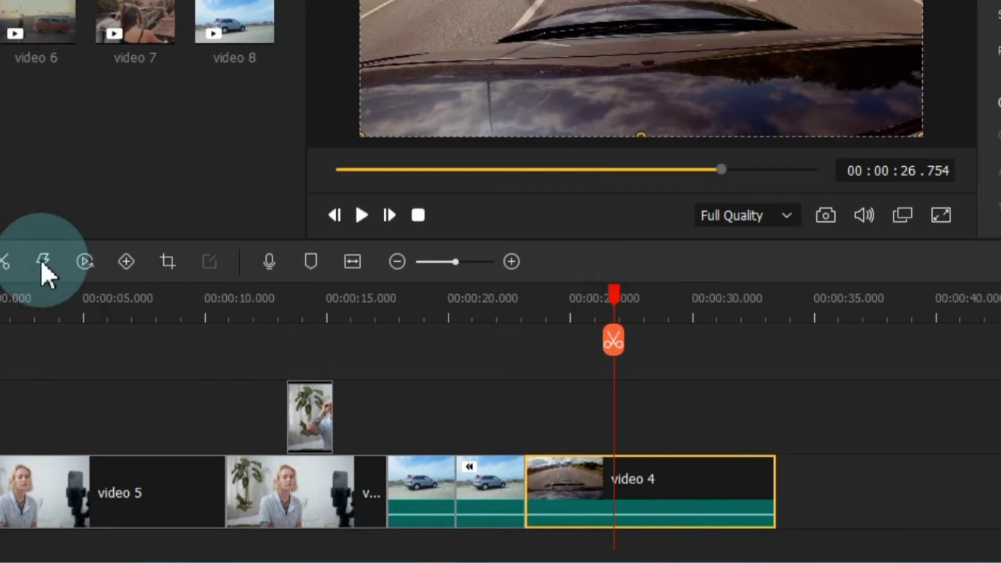
Slow video 4 to 0.5x speed and preview it.
left_click(42, 260)
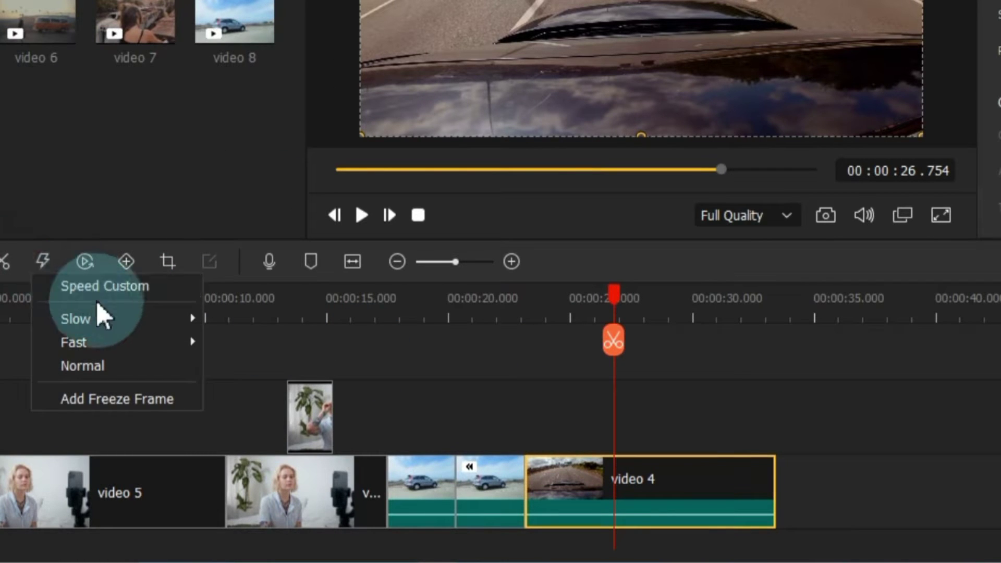
mouse_move(111, 313)
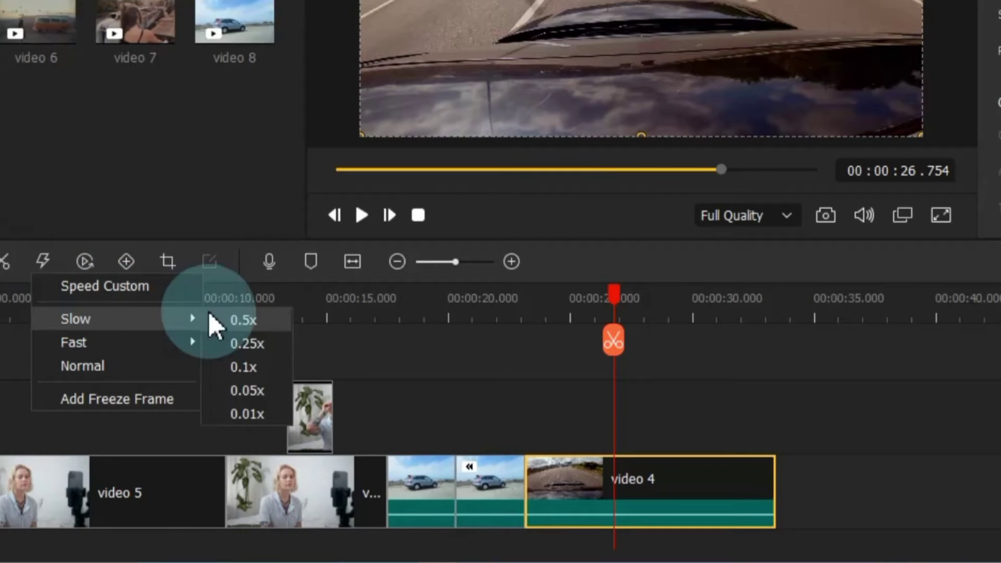
left_click(240, 319)
left_click(495, 396)
key("space")
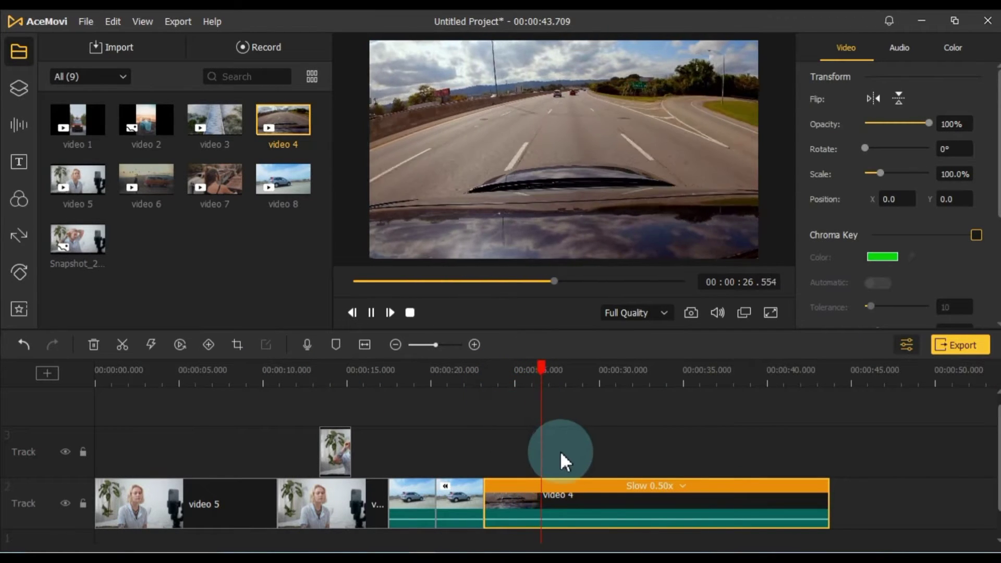
key("space")
Change video 4's speed to 0.25x and preview it.
left_click(683, 487)
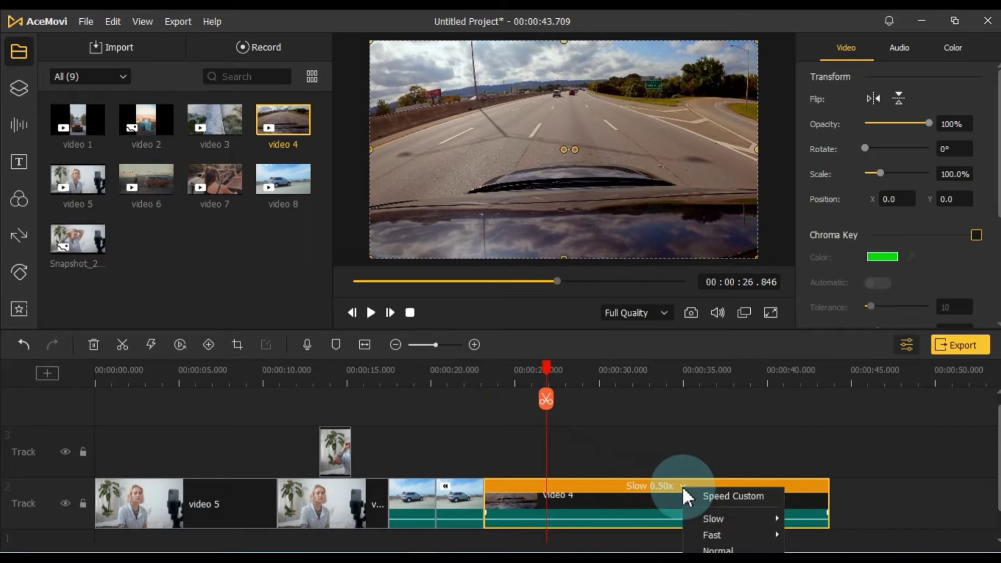
mouse_move(755, 516)
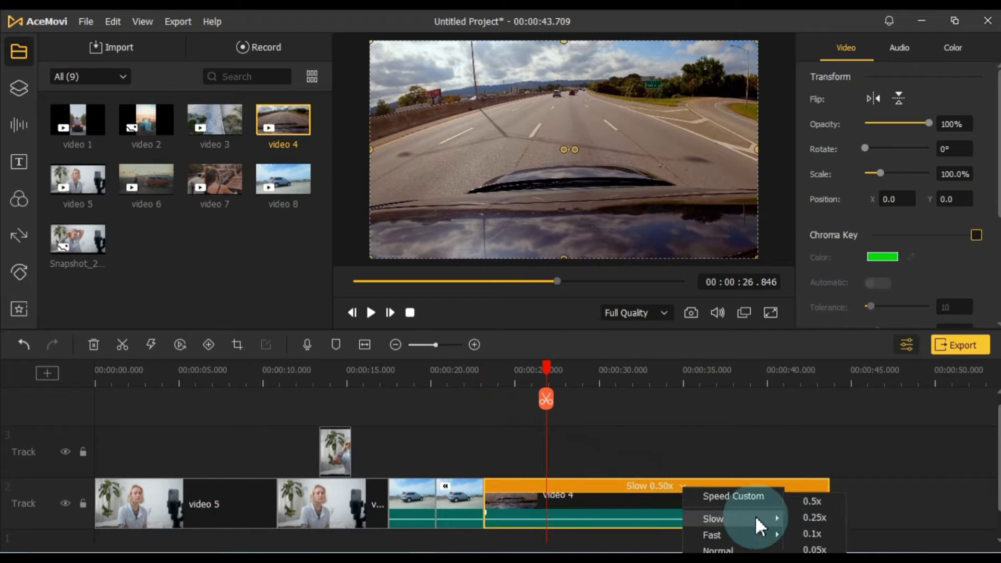
left_click(813, 518)
key("space")
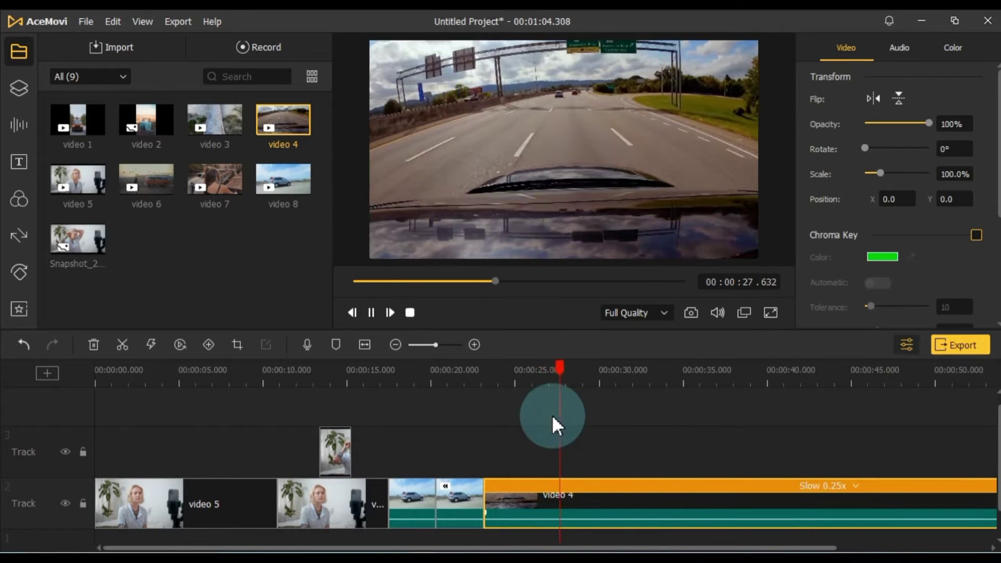
key("space")
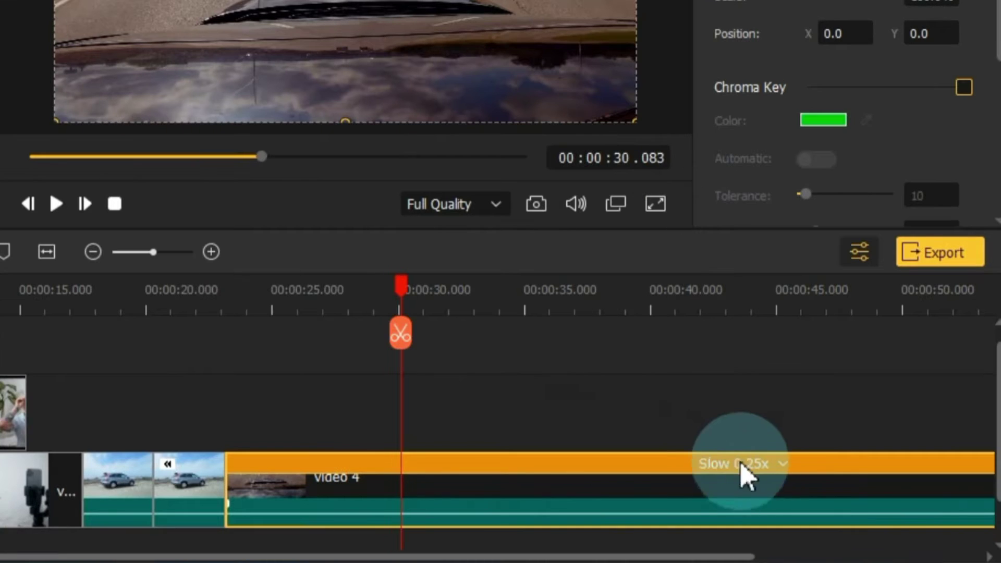
Change video 4's speed to 0.1x and preview it.
left_click(854, 487)
mouse_move(822, 514)
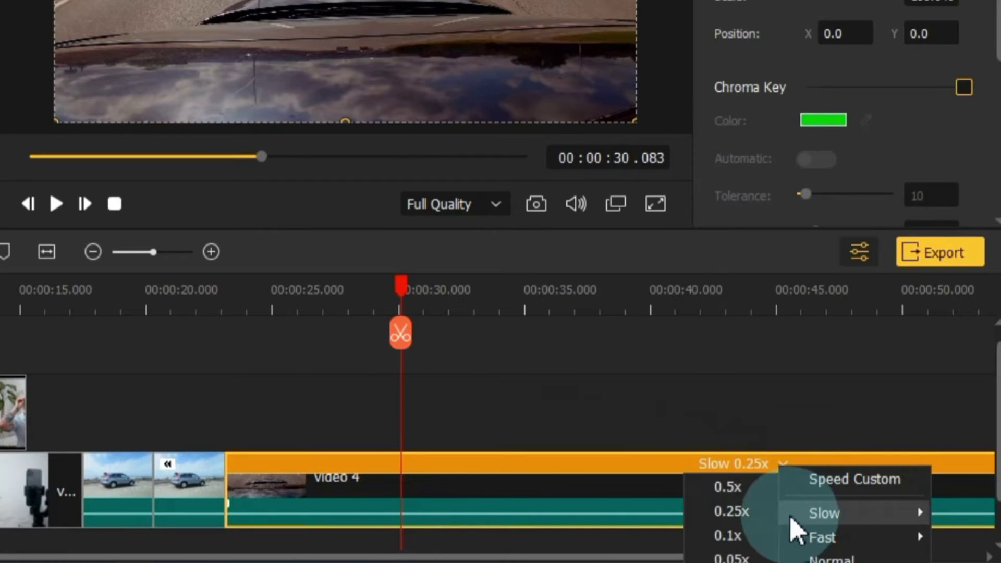
left_click(730, 537)
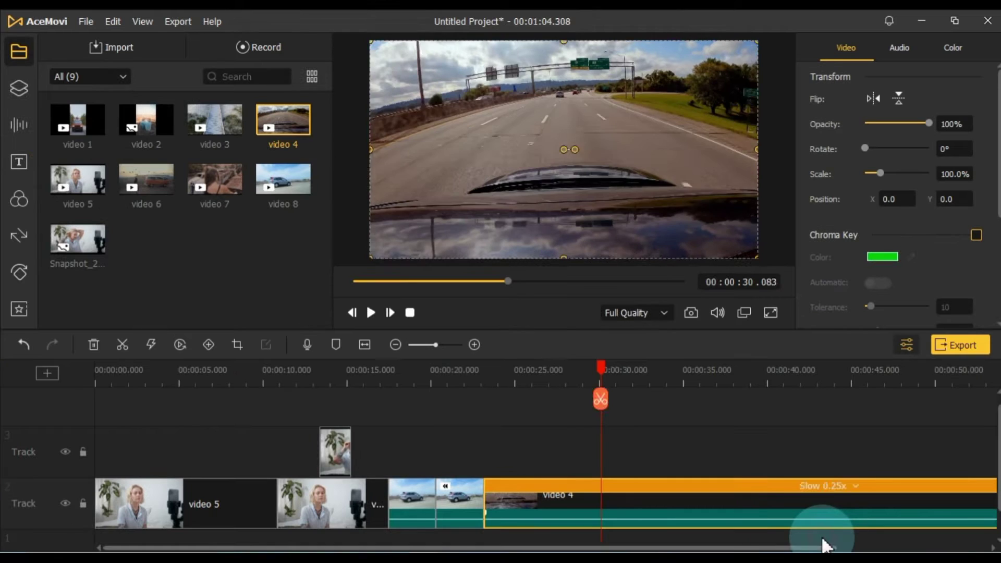
key("space")
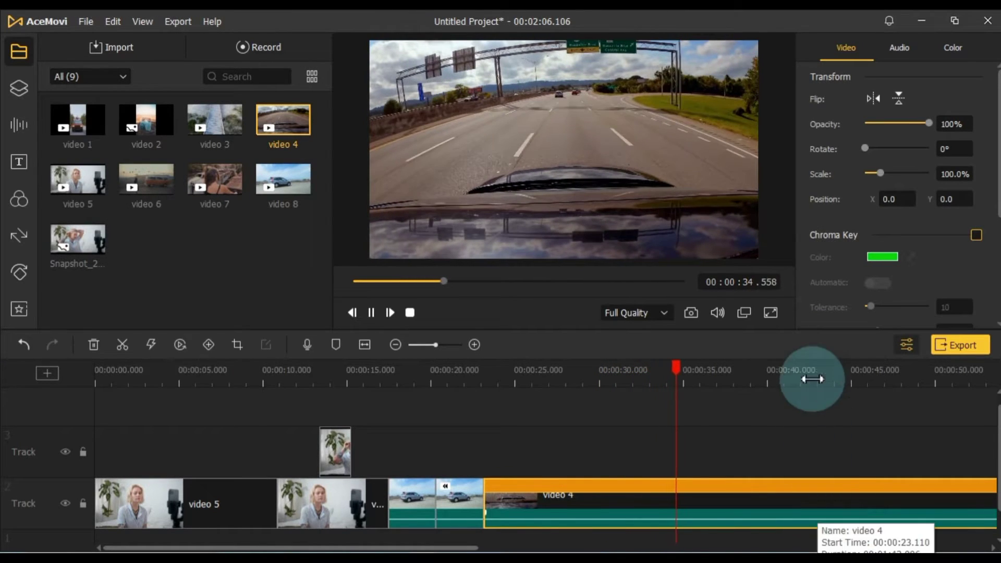
scroll(811, 380, "down", 3)
key("space")
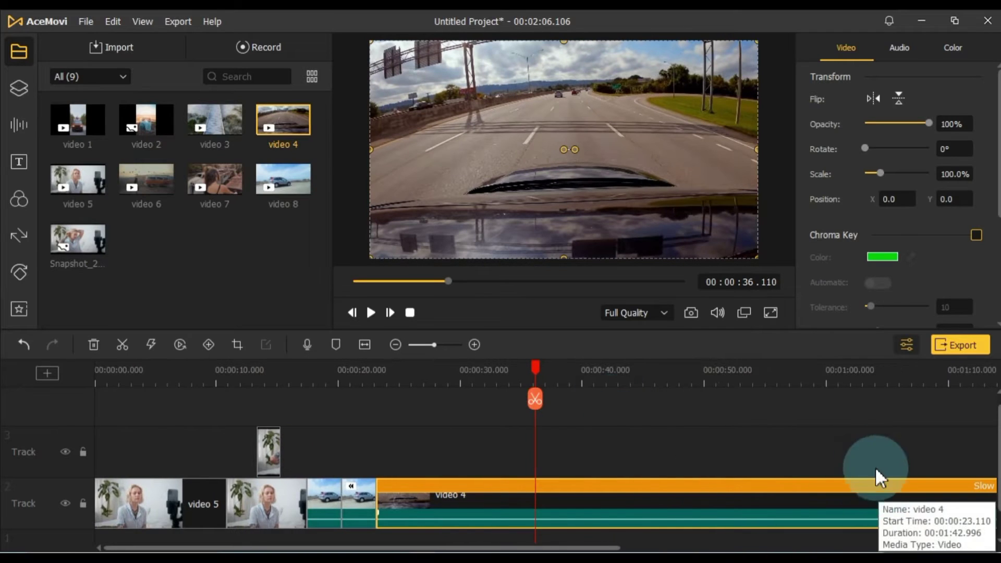
Set video 4 to Fast 2x and replay it from about 23 s.
left_click(147, 344)
mouse_move(185, 399)
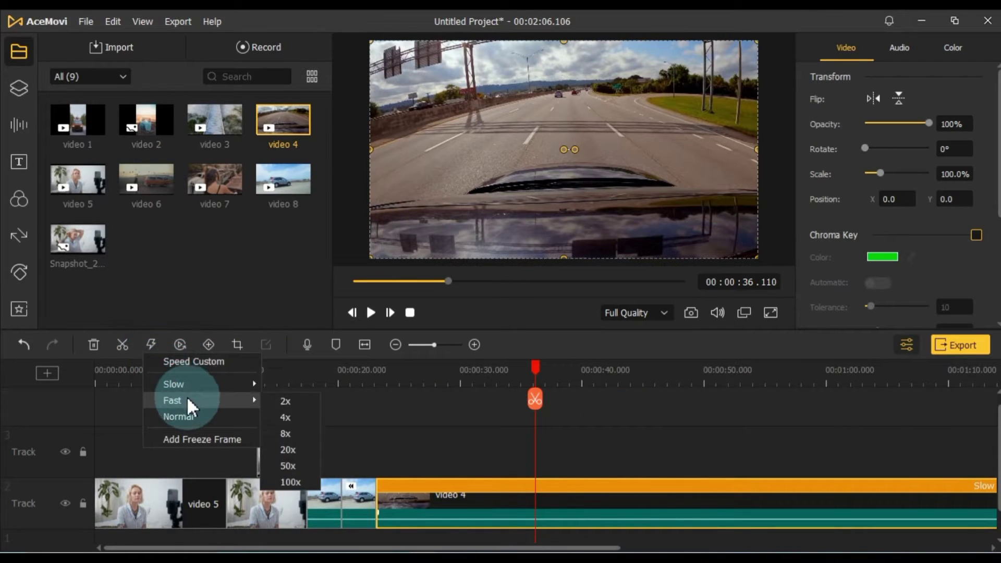
left_click(299, 400)
left_click(378, 381)
key("space")
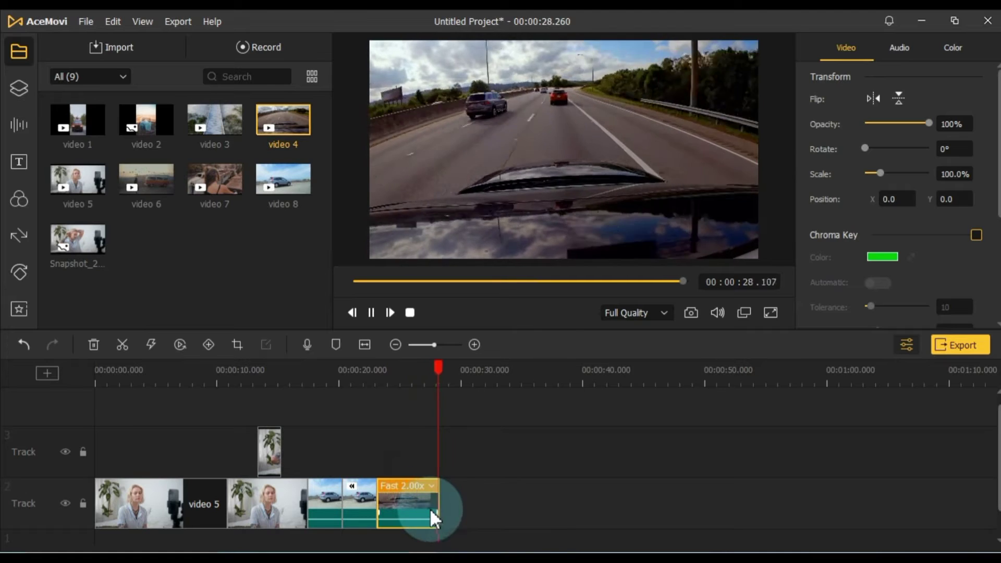
Split the sped-up video 4 near 24.2 s and slow the split-off piece to 0.5x.
left_click_drag(399, 383, 664, 369)
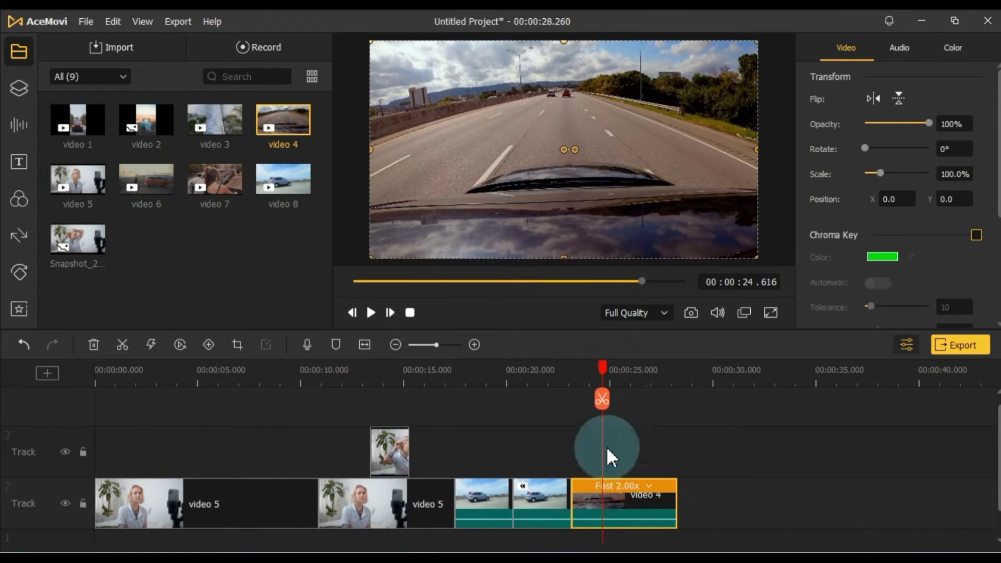
mouse_move(601, 367)
left_mouse_down()
mouse_move(591, 400)
mouse_move(592, 375)
mouse_move(606, 369)
mouse_move(602, 386)
left_mouse_up()
left_click(592, 399)
left_click(599, 400)
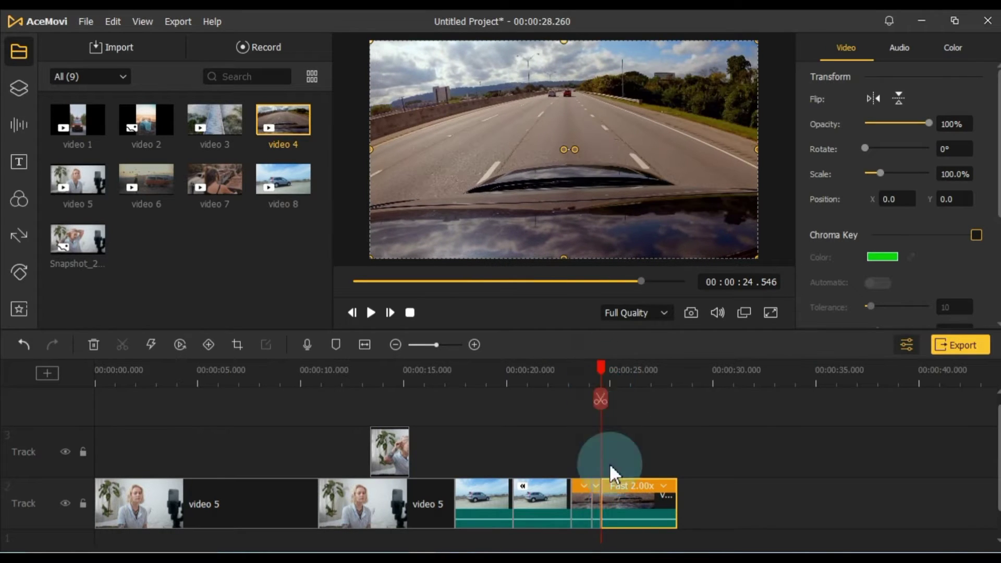
left_click(597, 485)
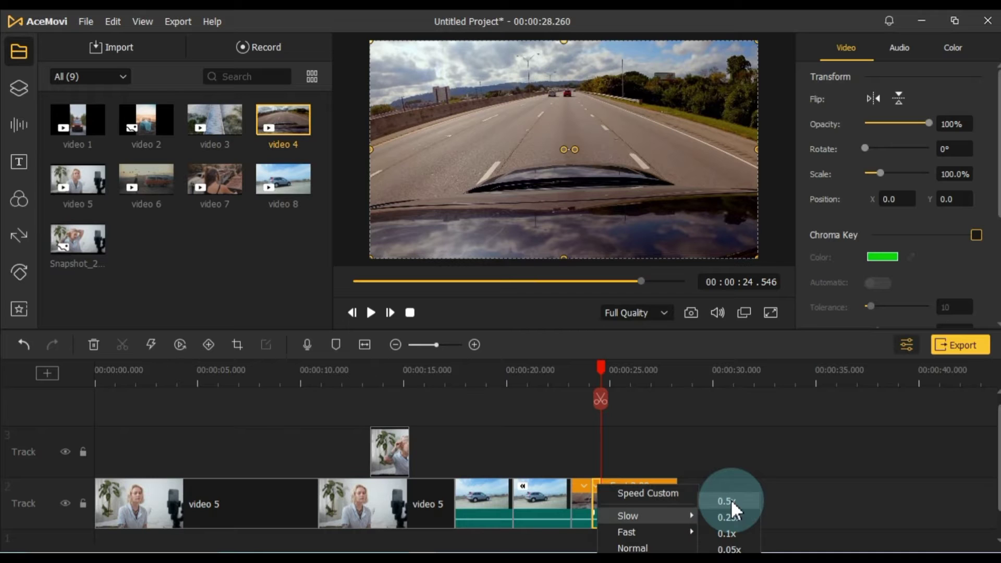
left_click(730, 501)
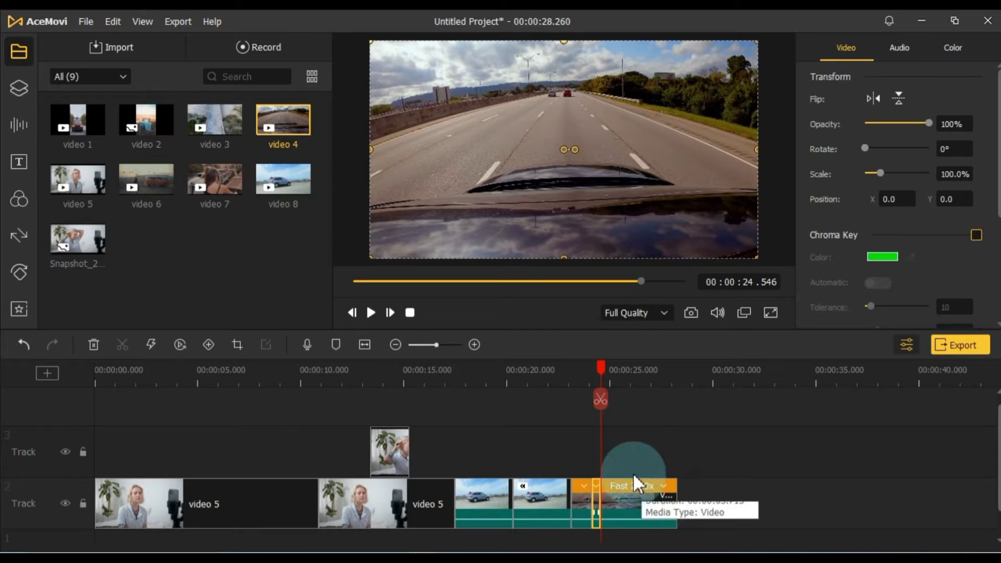
Give the short piece a slow speed and place the Fast 2.00x piece right after it.
left_click(630, 371)
left_click_drag(601, 379, 890, 380)
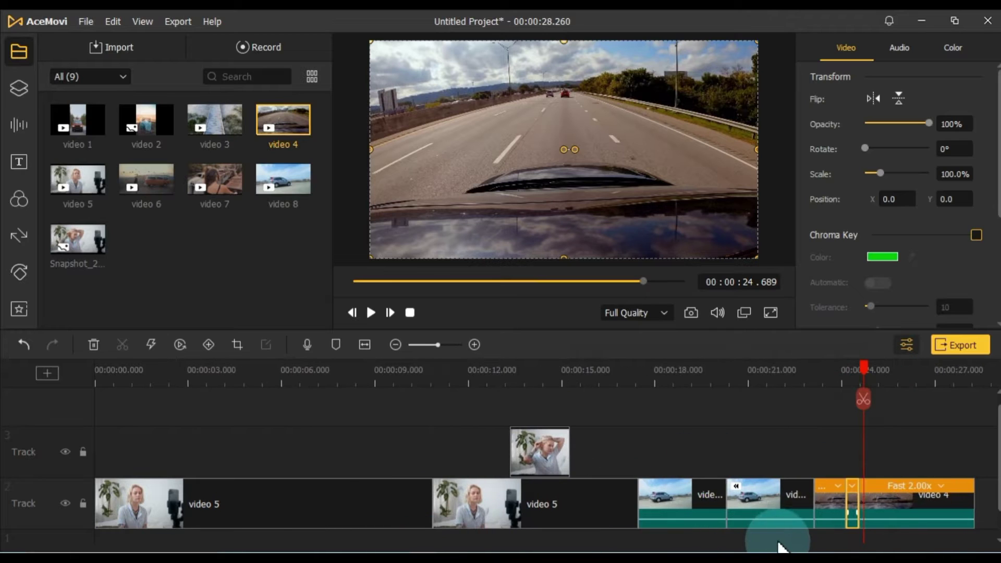
left_click_drag(843, 496, 880, 502)
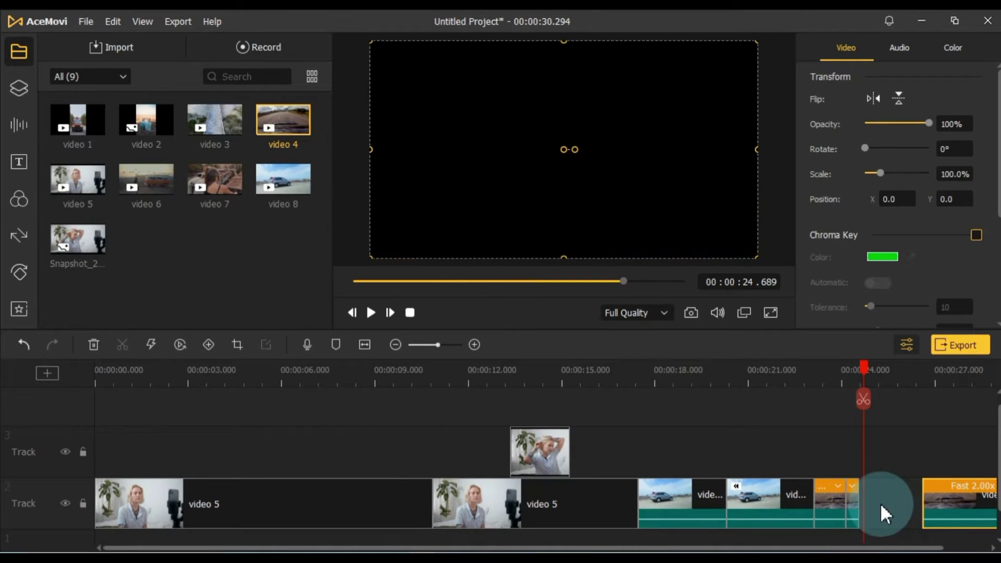
left_click(852, 486)
mouse_move(876, 514)
left_click(819, 496)
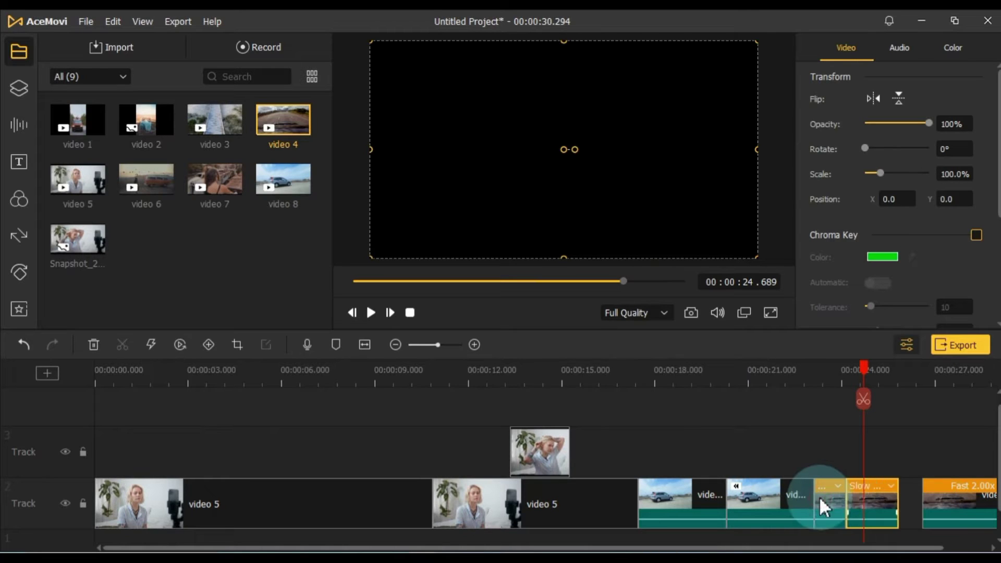
left_click_drag(944, 493, 920, 494)
left_click(823, 384)
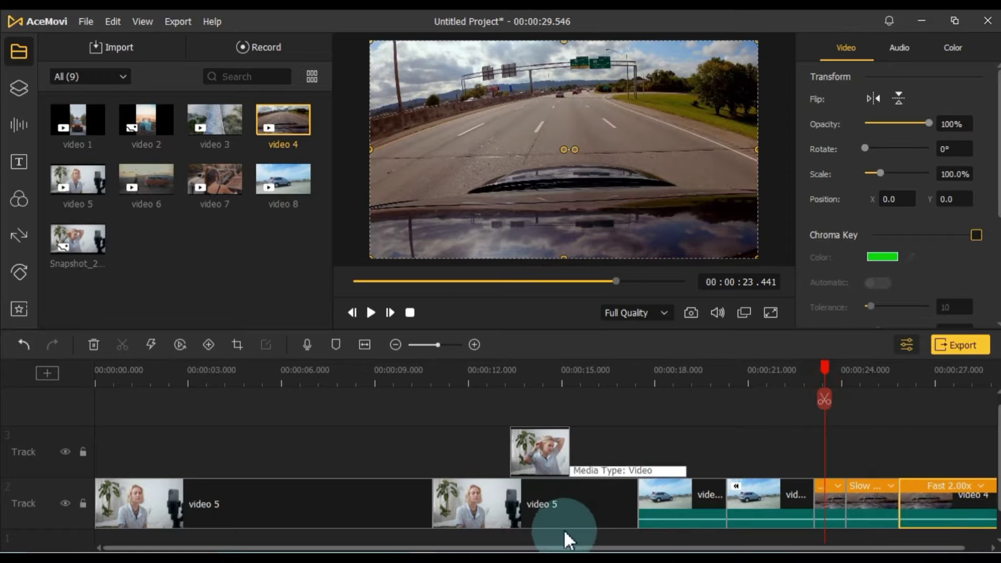
Preview the edited speed section from about 23 s.
left_click_drag(560, 548, 782, 549)
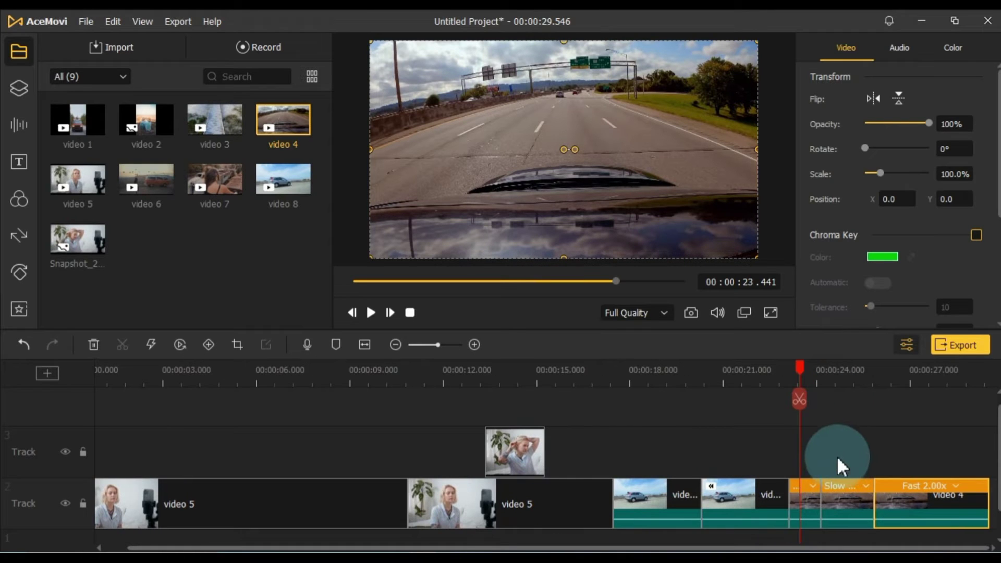
left_click(810, 454)
key("space")
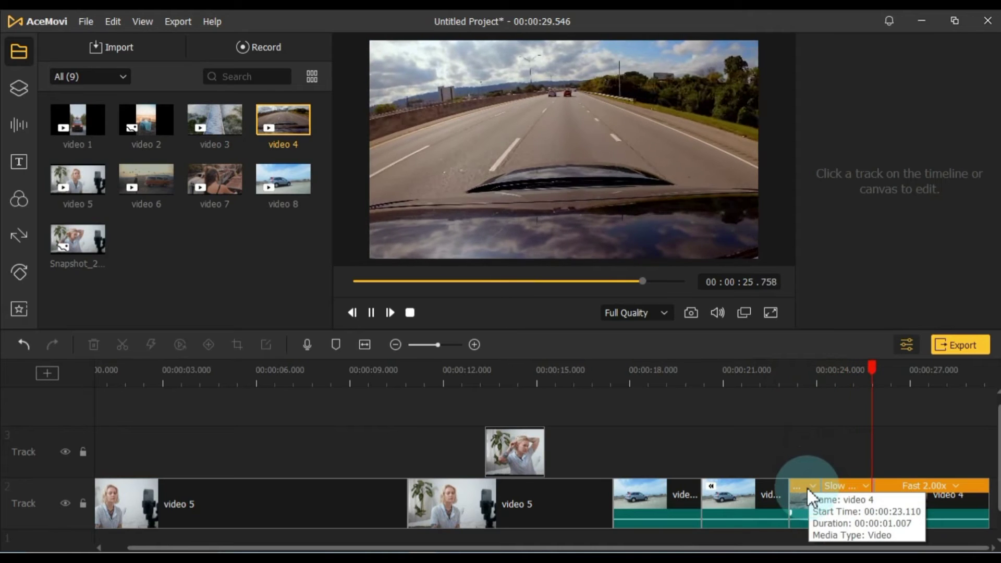
left_click(786, 382)
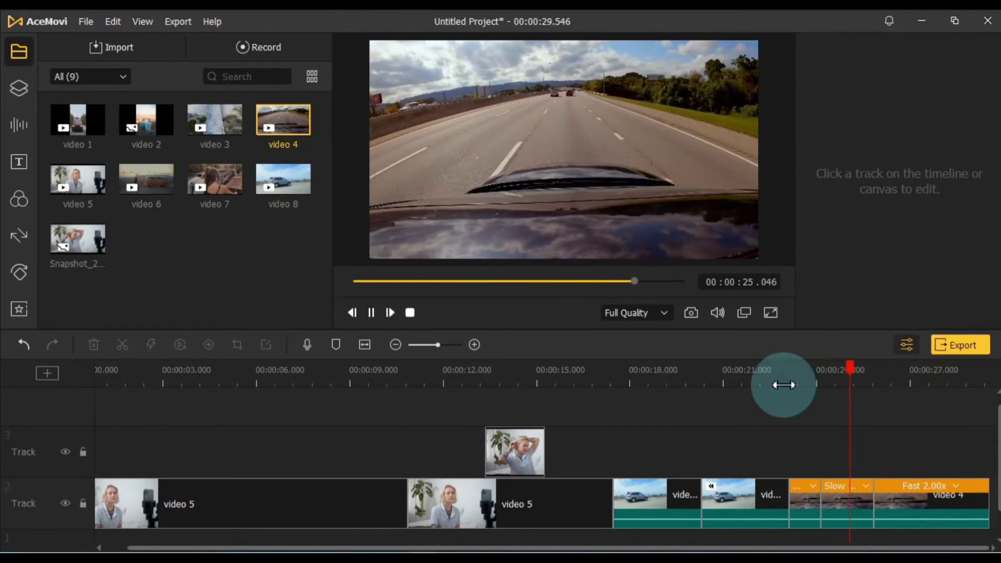
left_click(834, 446)
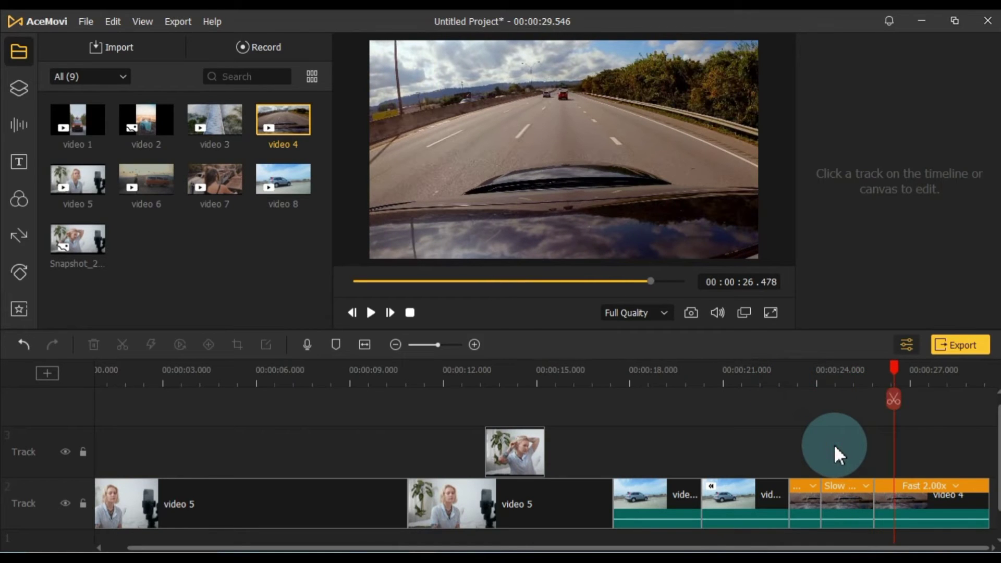
left_click(812, 384)
scroll(670, 385, "down", 5)
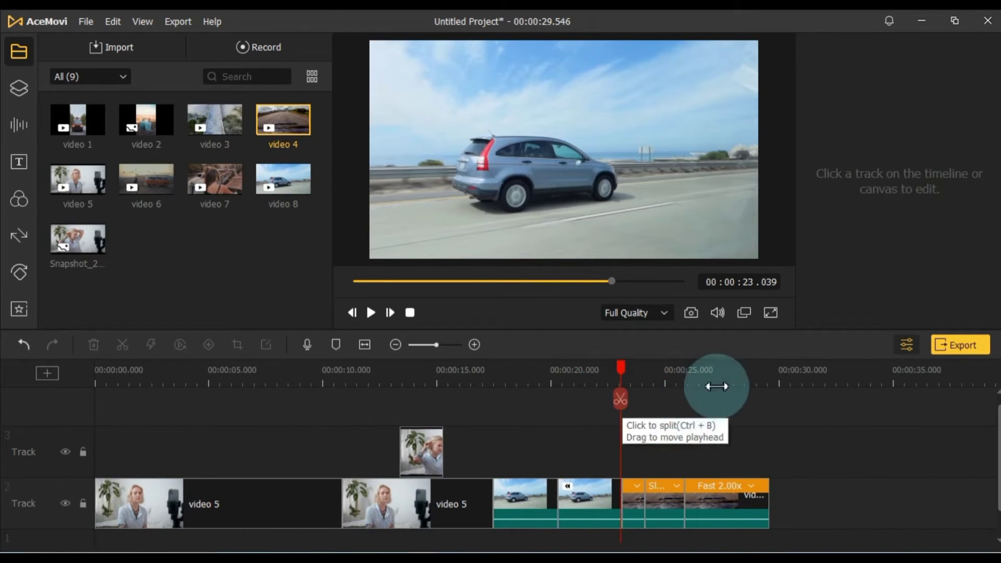
left_click_drag(744, 384, 773, 379)
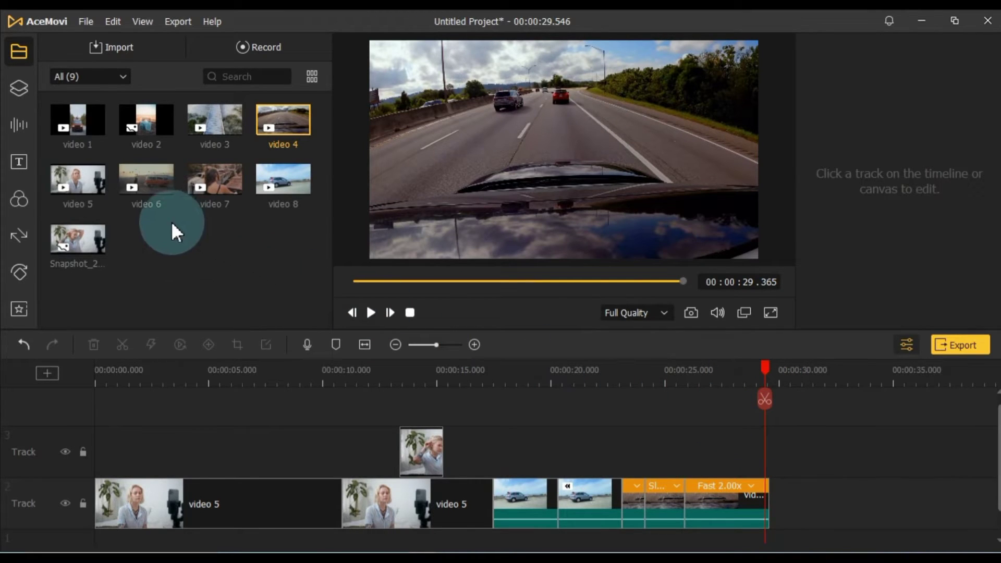
Add video 6 to the end of the main track, trimmed at about 34.5 s.
left_click(151, 233)
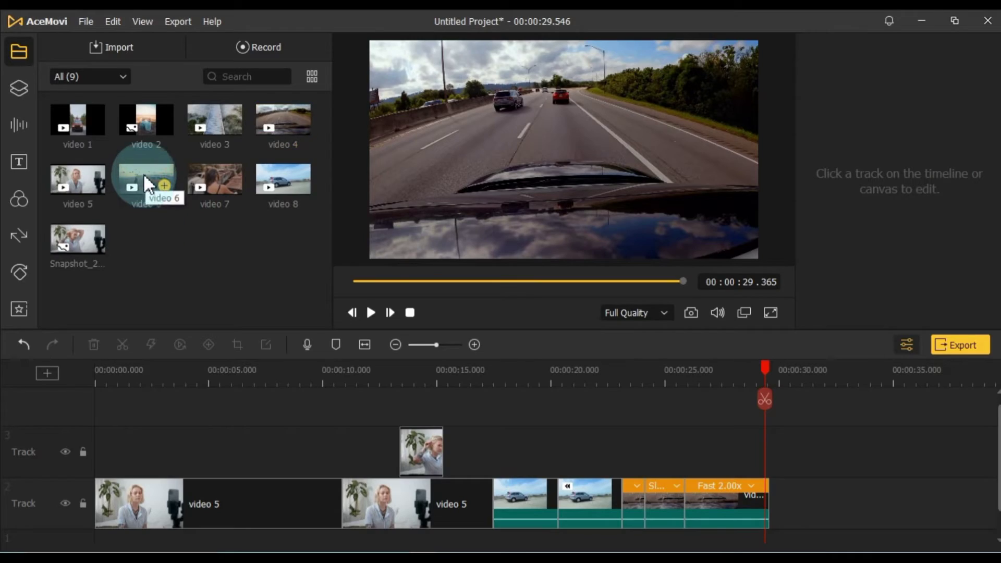
left_click_drag(144, 177, 838, 459)
left_click_drag(774, 503, 773, 503)
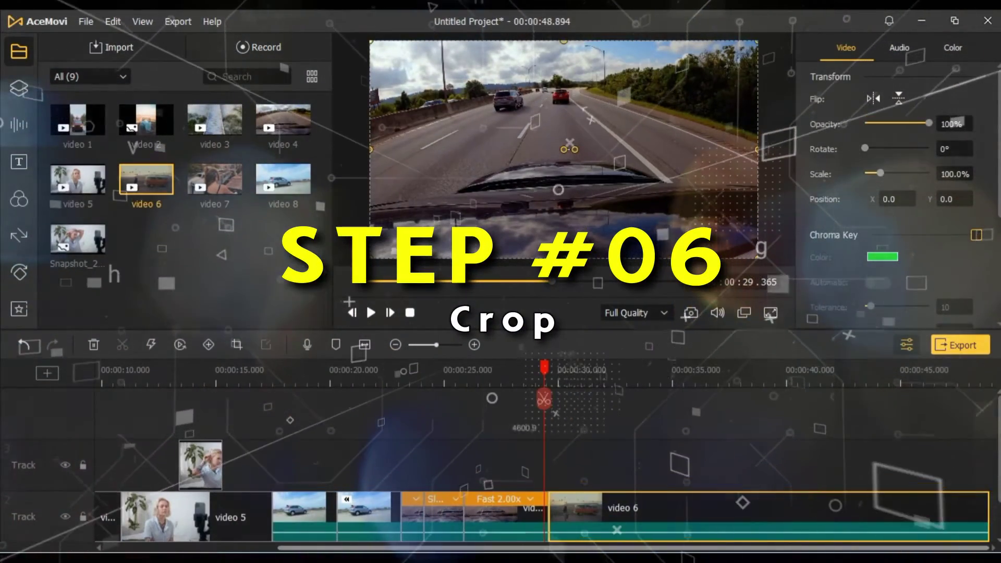
left_click_drag(545, 396, 682, 409)
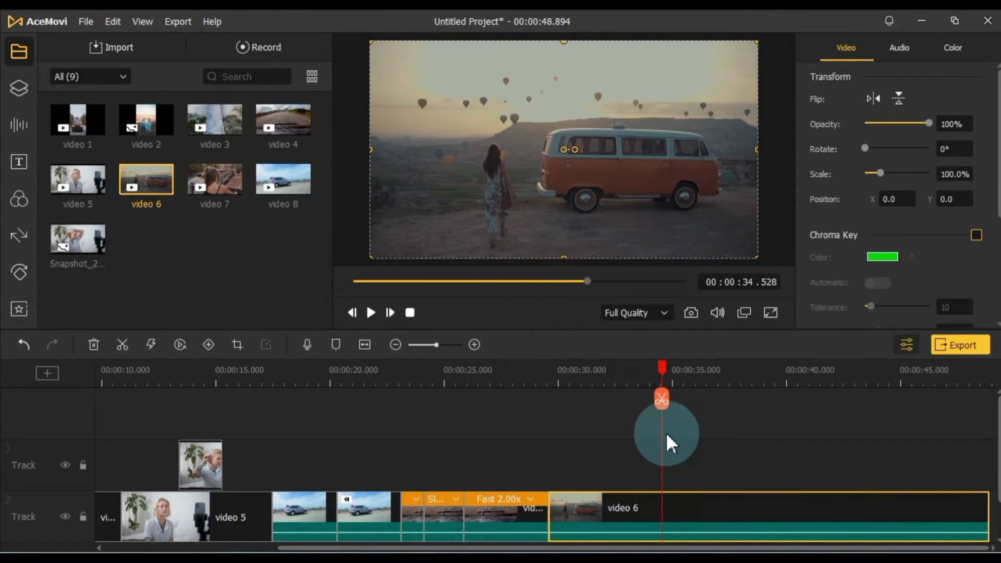
left_click(662, 399)
key("Delete")
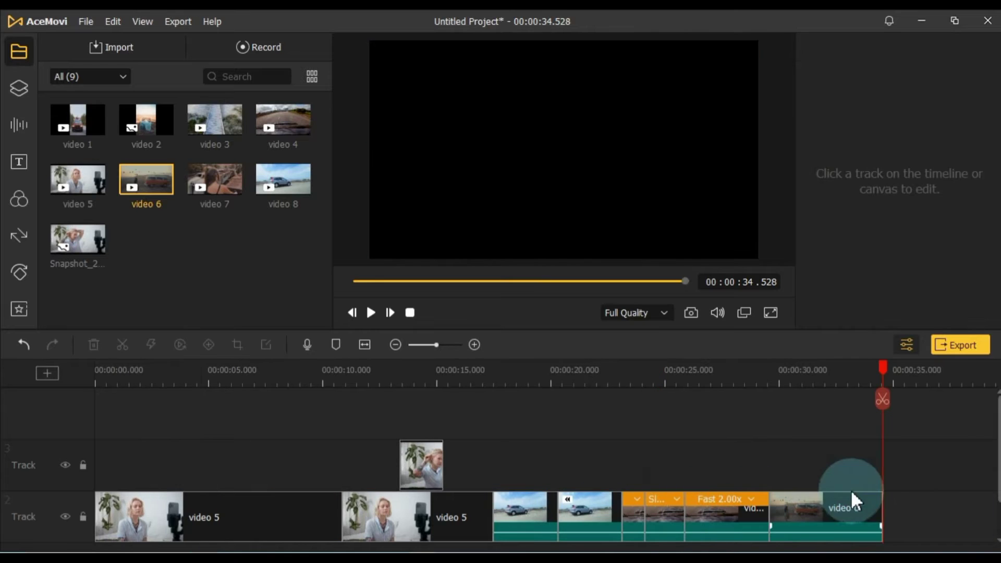
Crop video 6 to a 16:9 area of 898x505.
left_click(851, 492)
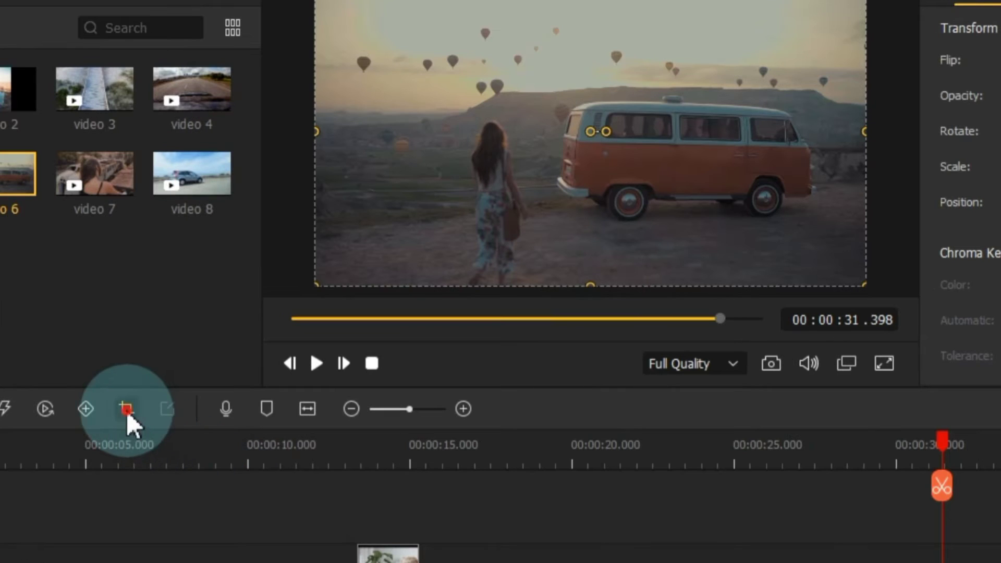
left_click(237, 344)
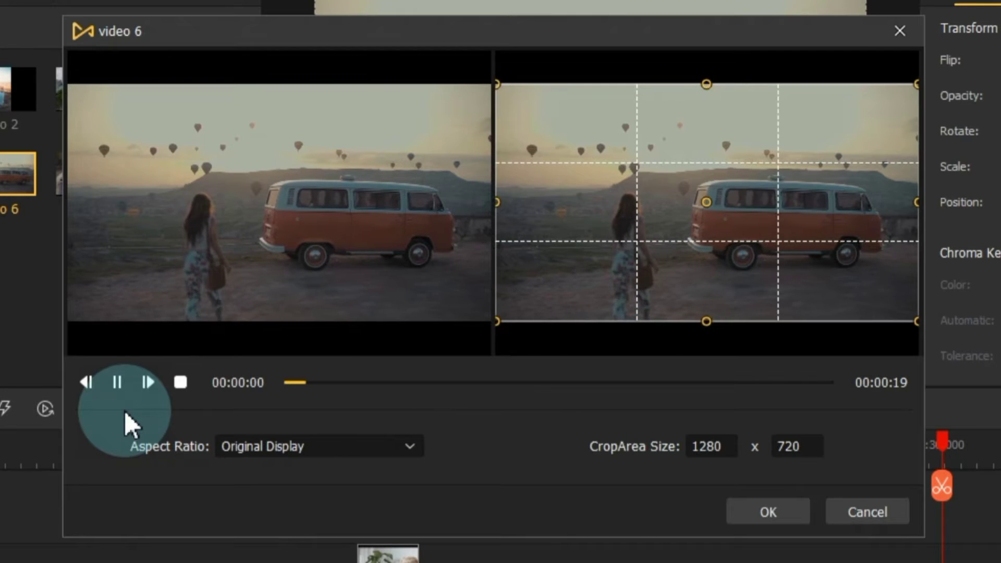
left_click_drag(484, 83, 454, 93)
left_click(289, 448)
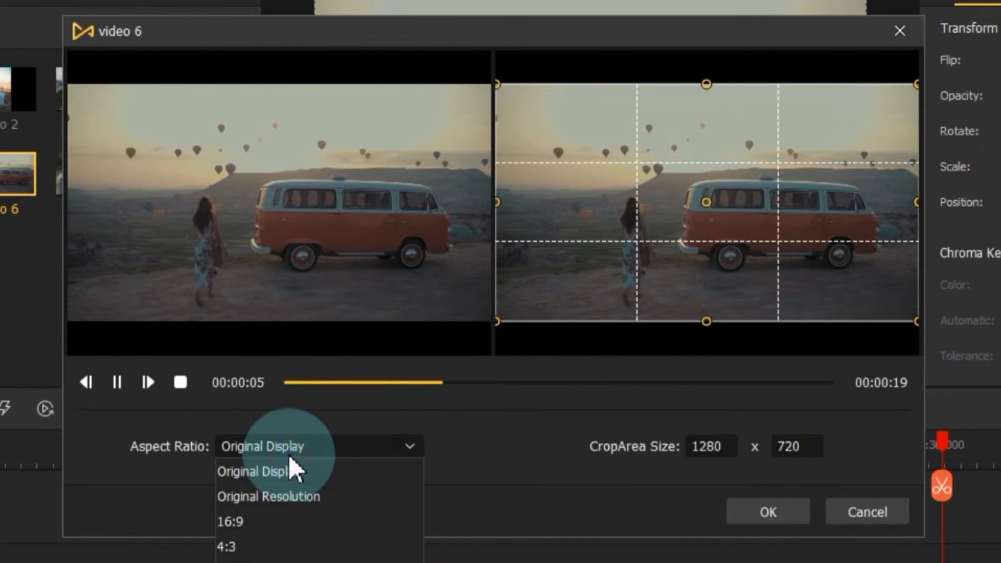
left_click(255, 524)
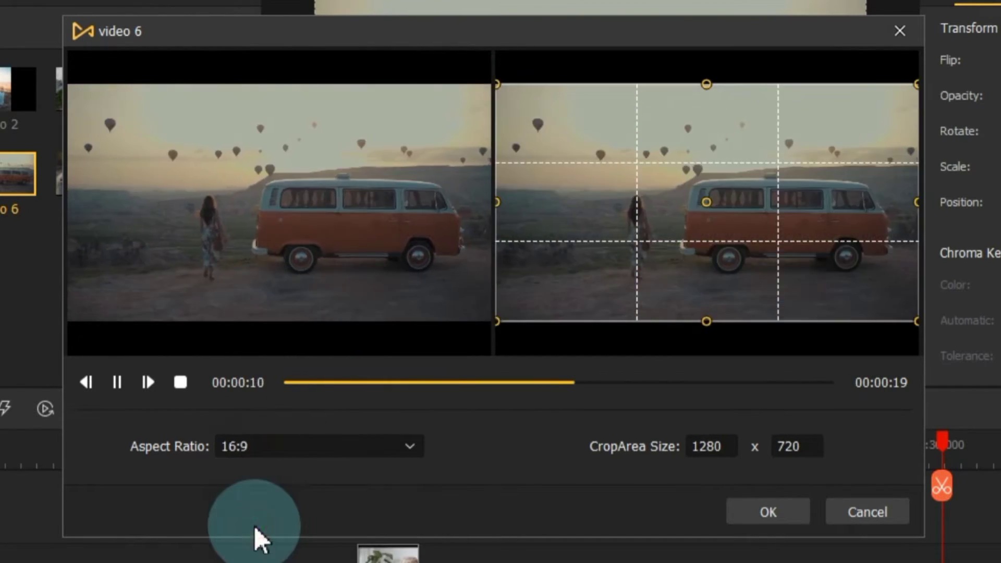
left_click_drag(496, 84, 621, 156)
left_click(787, 510)
Play the cropped clip, then split video 6 at 32.7 s and 31.075 s.
left_click(769, 390)
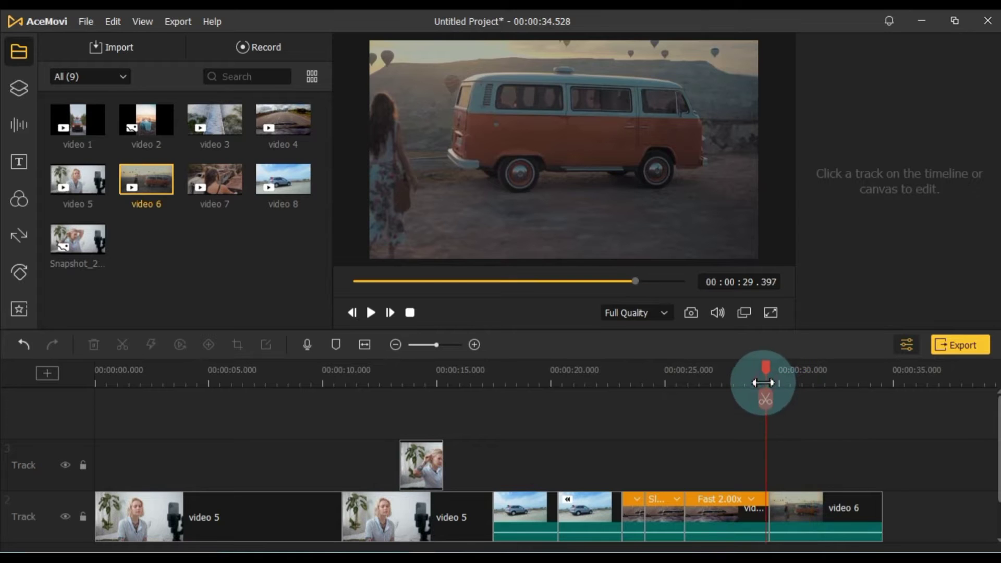
key("space")
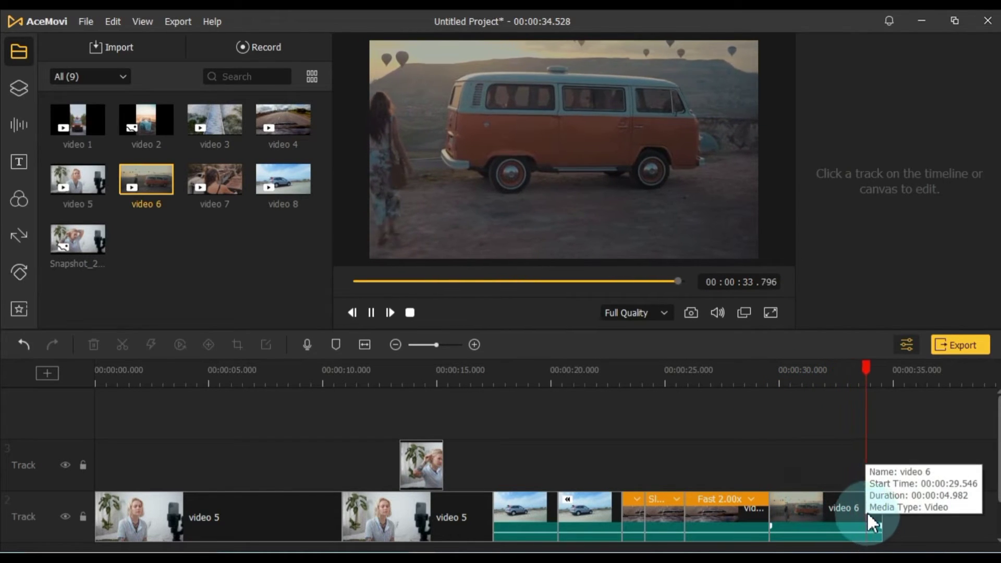
left_click(825, 374)
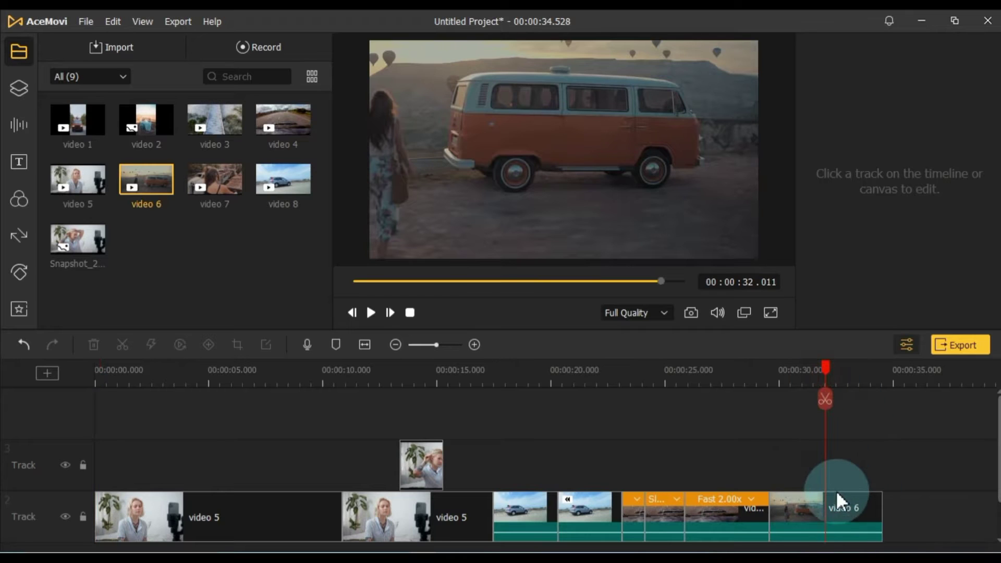
left_click(837, 495)
left_click_drag(826, 374, 840, 375)
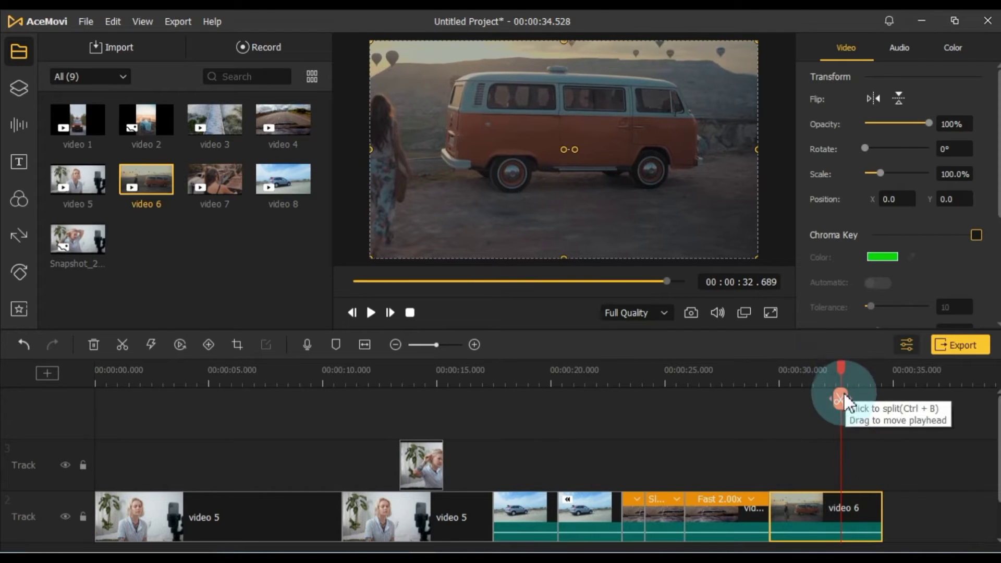
left_click(840, 400)
left_click(804, 374)
left_click(804, 400)
Restore the middle piece's crop to the full 1280x720 frame and preview from about 29.9 s.
left_click(817, 514)
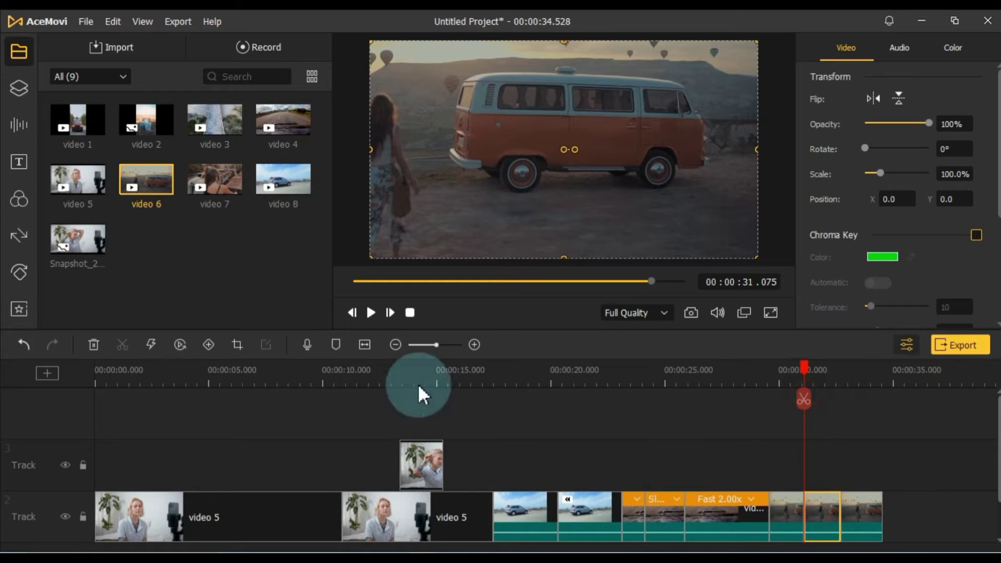
left_click(244, 344)
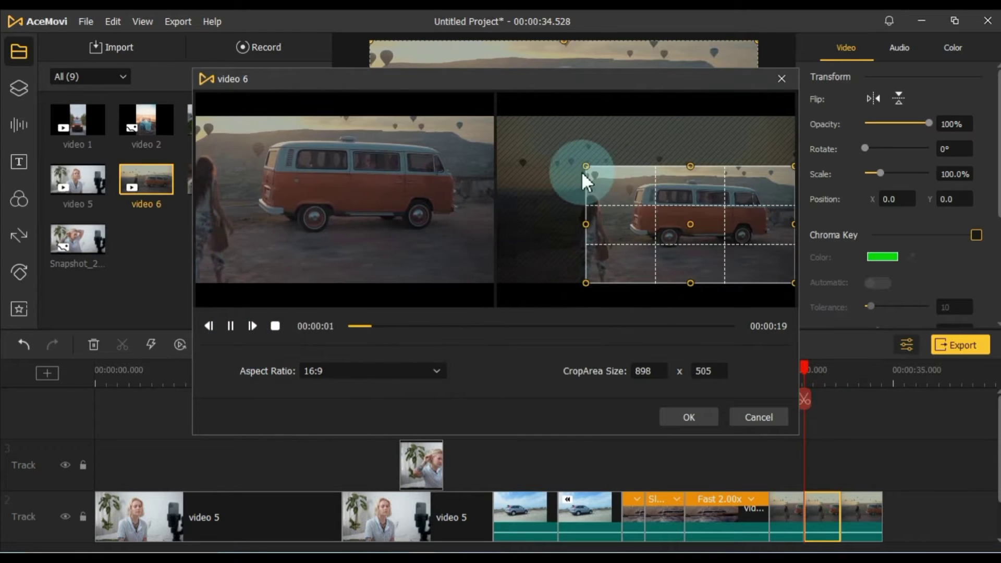
left_click_drag(583, 166, 447, 99)
left_click(686, 418)
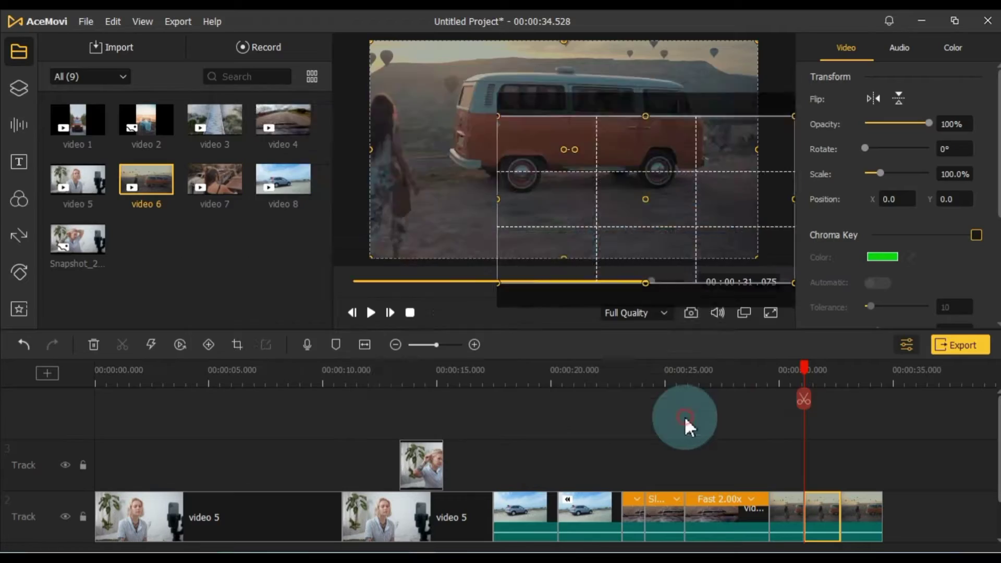
left_click(824, 447)
left_click(776, 376)
key("space")
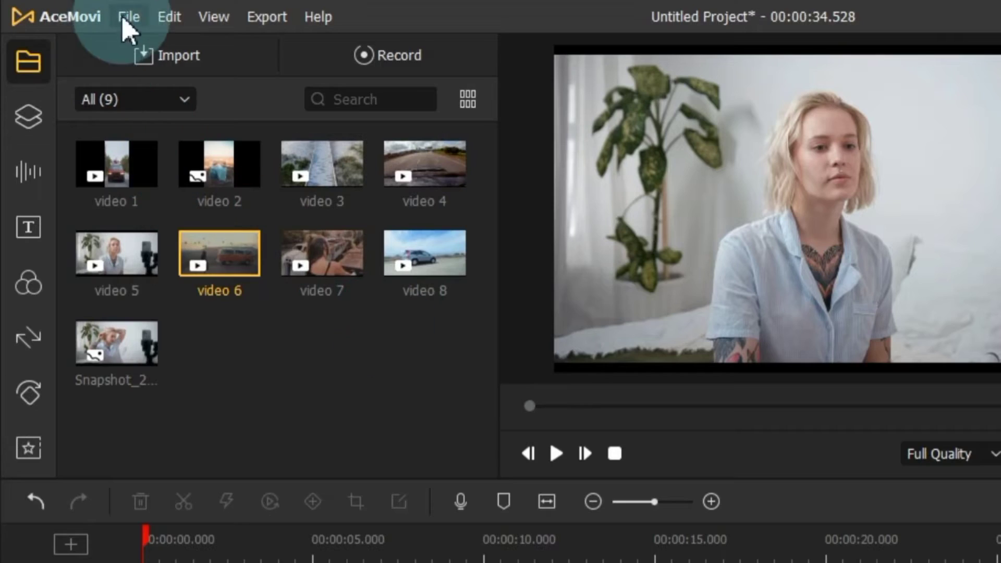
Save the project as 'My new project' using Save Project As.
left_click(83, 22)
left_click(202, 290)
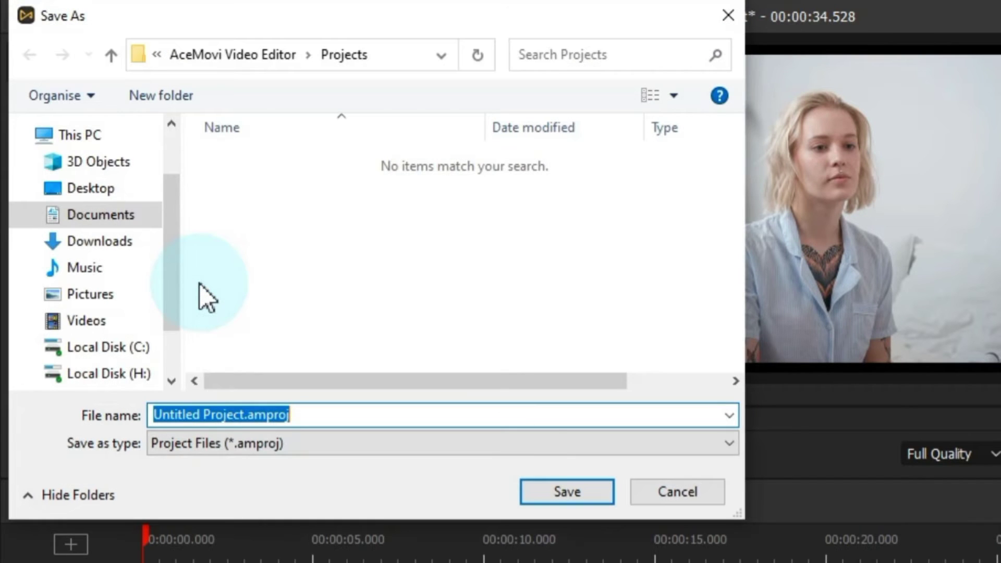
left_click(244, 415)
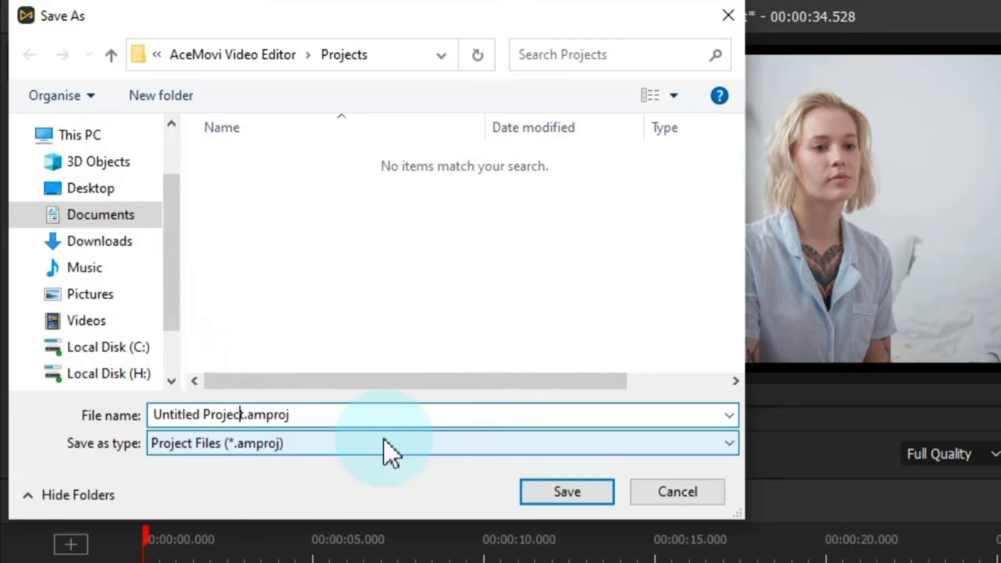
key("BackSpace")
key("BackSpace")
key("BackSpace")
key("BackSpace")
key("BackSpace")
key("BackSpace")
key("BackSpace")
key("BackSpace")
key("BackSpace")
key("BackSpace")
key("BackSpace")
key("BackSpace")
key("BackSpace")
key("BackSpace")
key("BackSpace")
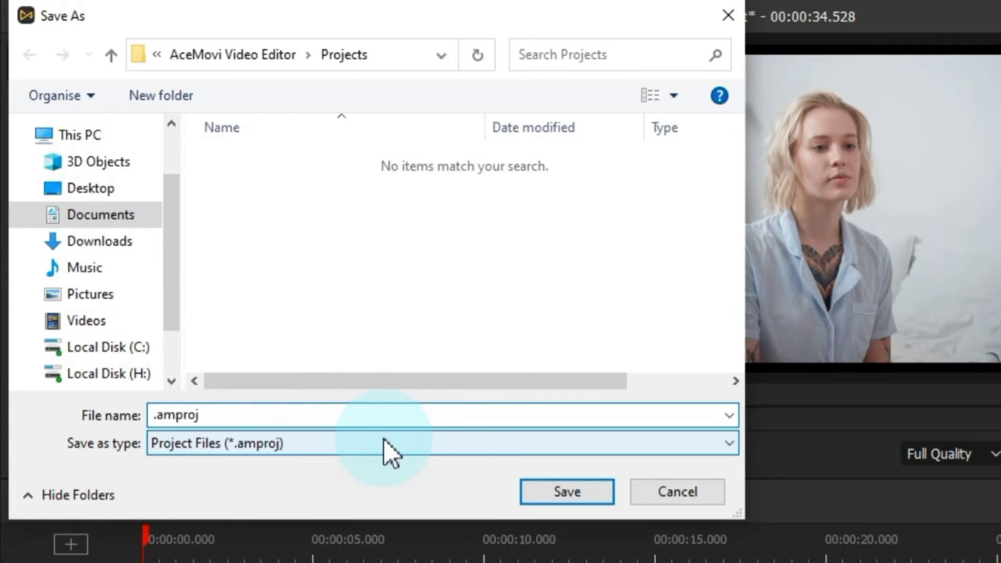
type("My new project")
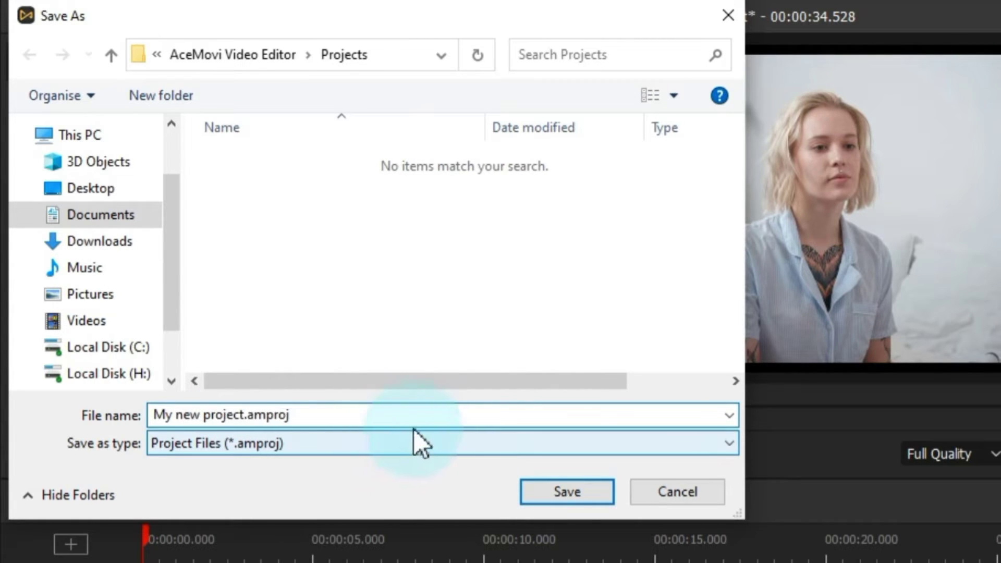
left_click(577, 492)
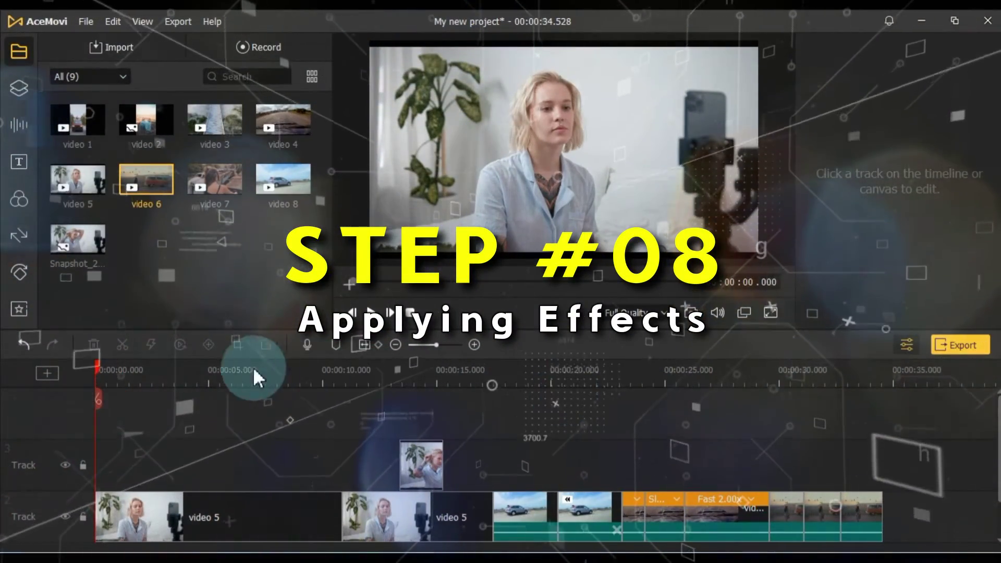
Move the playhead to 34.173 s and show the Overlays collection in the Effects library.
left_click(239, 372)
left_click(875, 425)
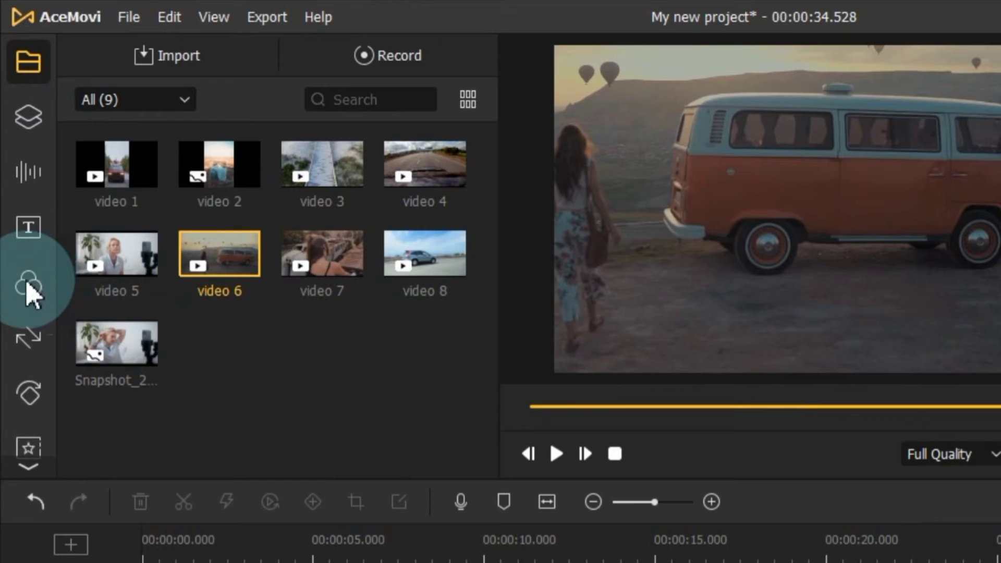
left_click(17, 199)
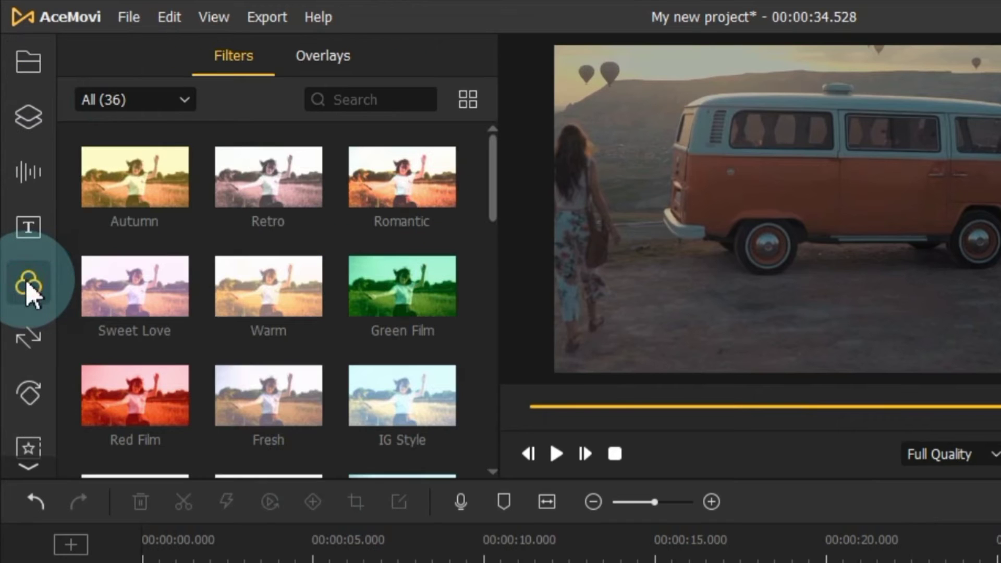
mouse_move(493, 155)
left_mouse_down()
mouse_move(506, 217)
mouse_move(512, 411)
mouse_move(503, 138)
mouse_move(494, 429)
mouse_move(494, 144)
left_mouse_up()
left_click(333, 59)
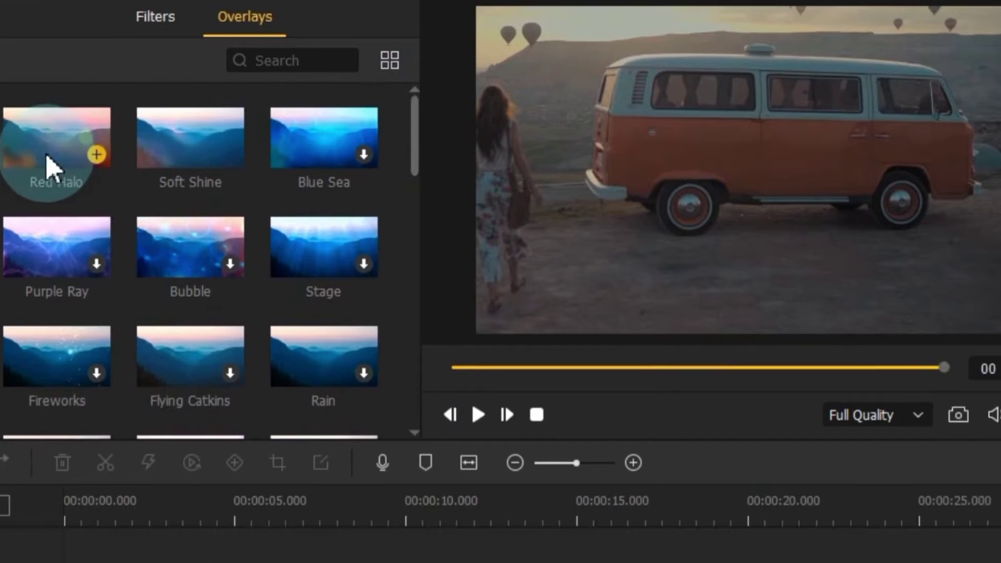
Place the Red Halo overlay on its own track and preview it near 5 seconds.
left_click_drag(130, 197, 766, 541)
left_click_drag(468, 398, 343, 454)
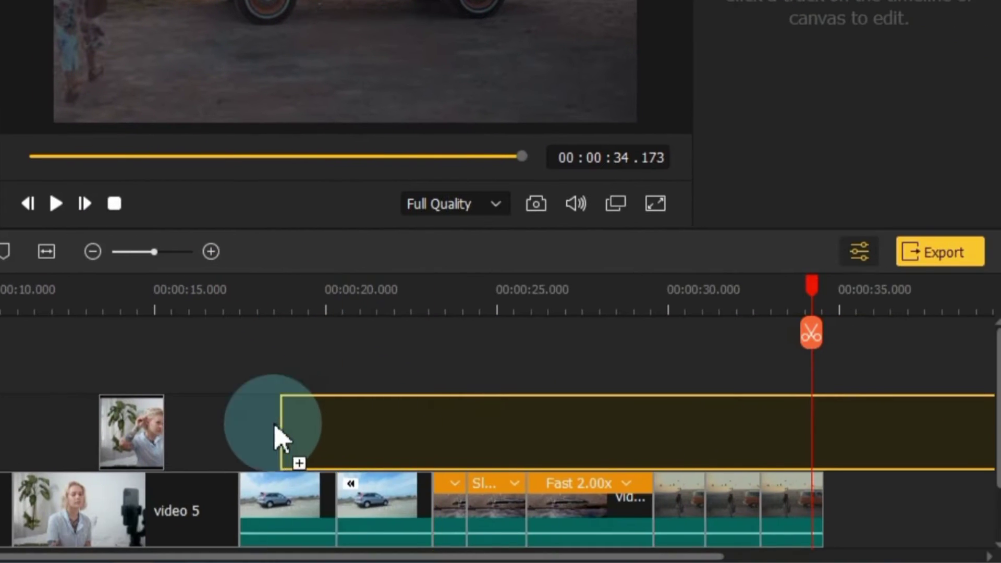
left_click_drag(156, 359, 55, 402)
left_click(280, 379)
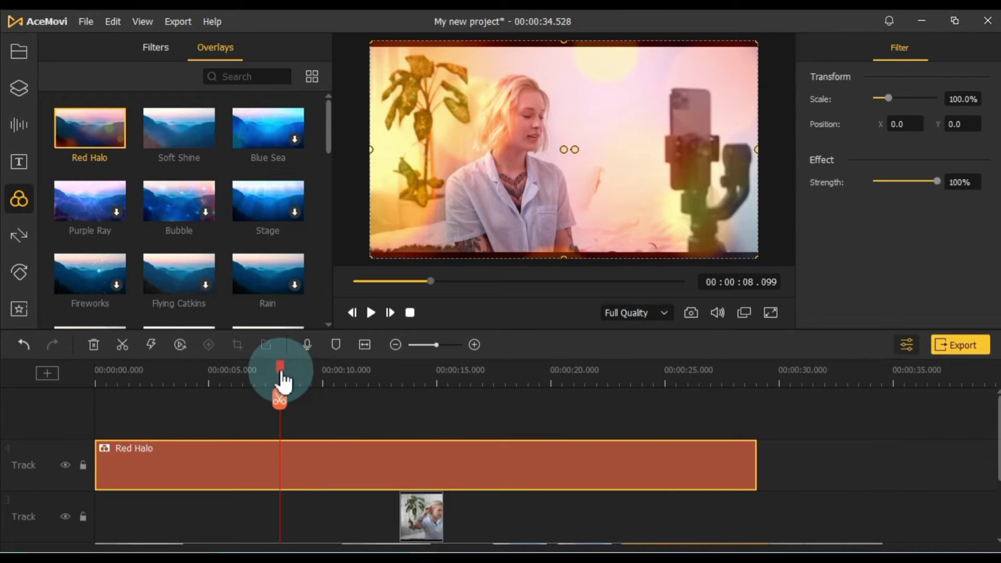
left_click_drag(251, 386, 204, 410)
Toggle the Red Halo and main video tracks off and on to compare the overlay.
left_click(66, 462)
left_click(66, 463)
scroll(67, 467, "down", 1)
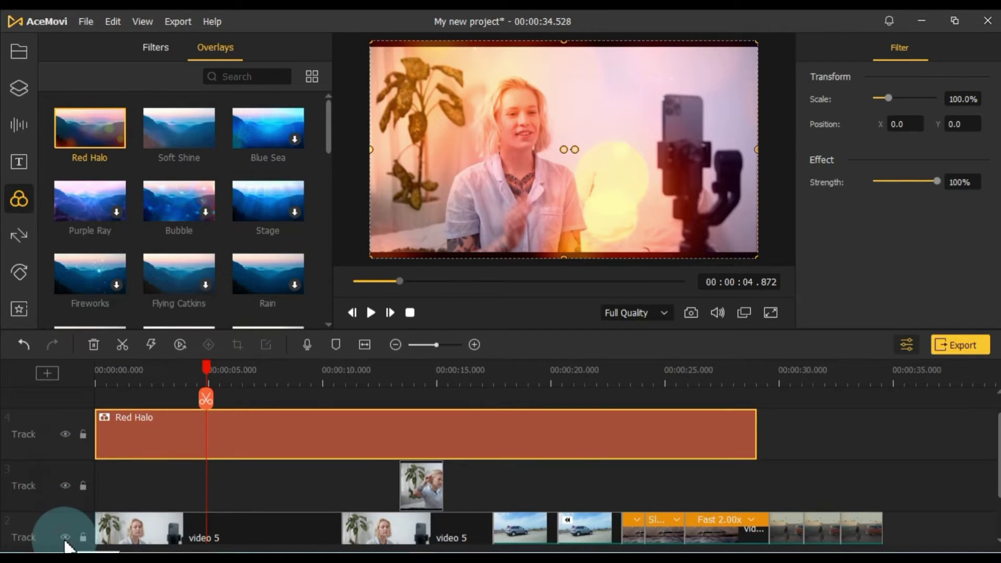
left_click(65, 542)
left_click(65, 541)
left_click(64, 433)
left_click(65, 434)
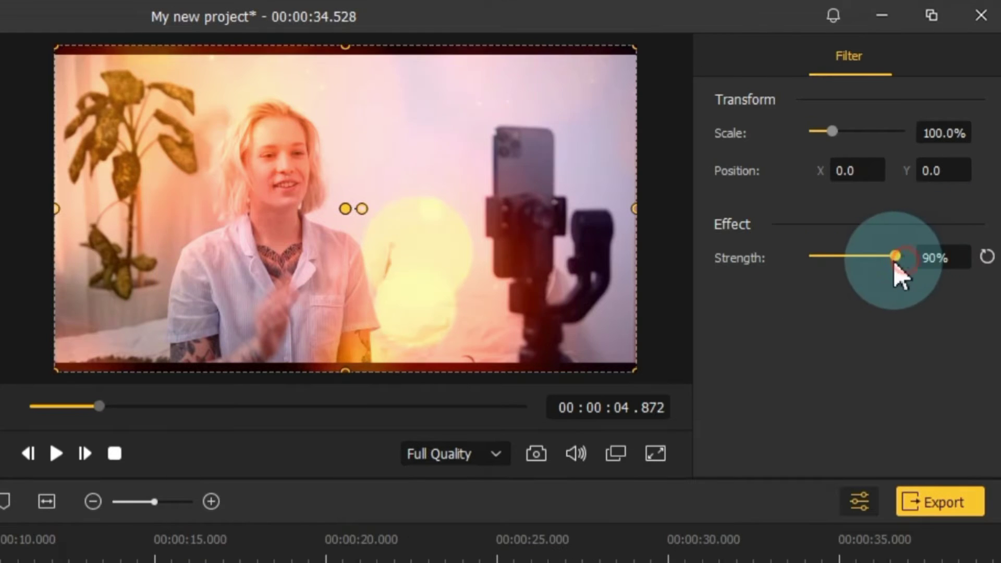
Set Red Halo to 123.8% scale and 58% strength and extend it to the video's end.
left_click_drag(895, 263, 916, 286)
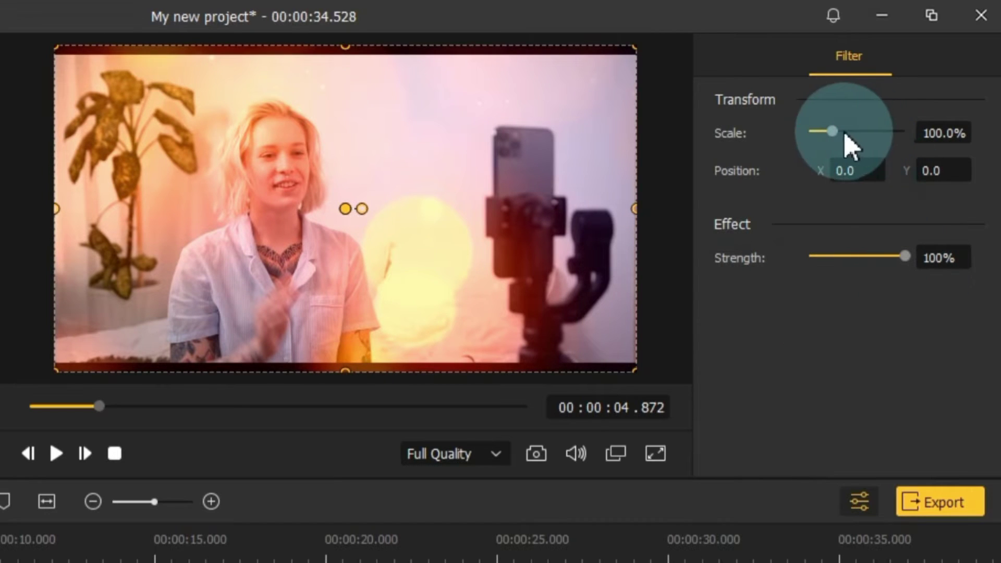
left_click_drag(832, 131, 837, 161)
left_click_drag(898, 255, 868, 267)
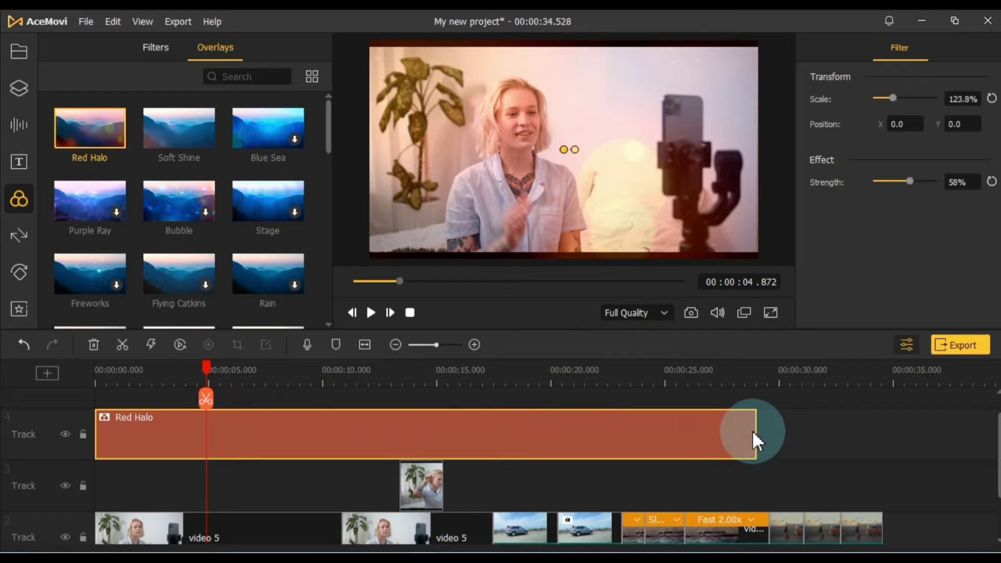
left_click_drag(752, 431, 926, 453)
Add the Focus Color filter onto a new track above Red Halo.
left_click(605, 463)
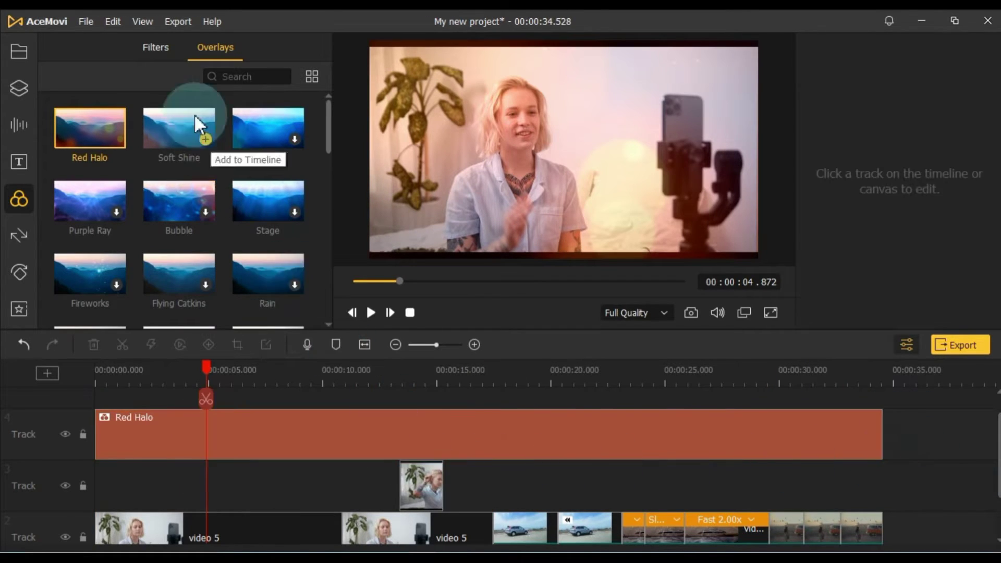
left_click(157, 48)
left_click(185, 231)
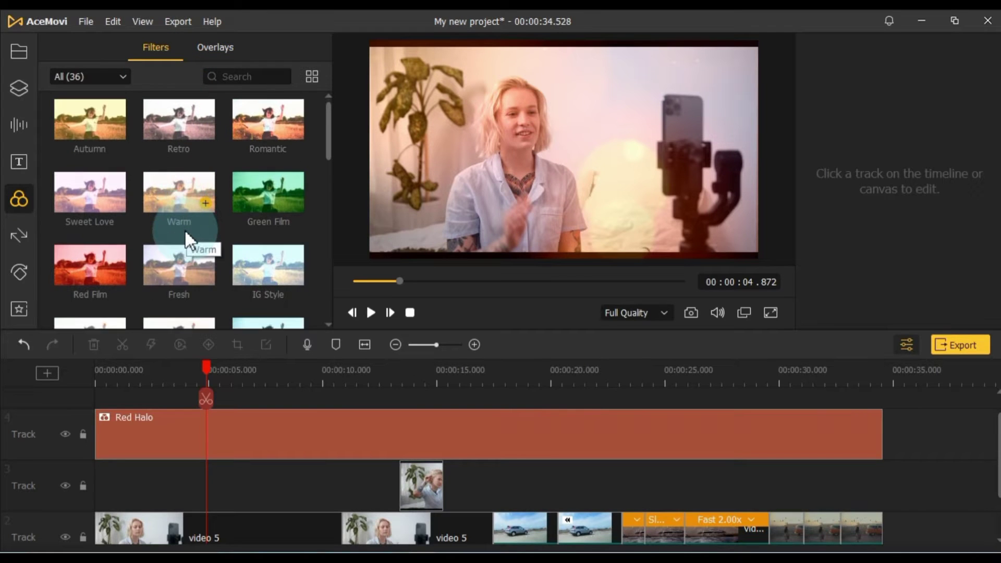
left_click_drag(330, 120, 315, 298)
left_click_drag(261, 281, 111, 409)
Stretch Focus Color to 34.528 s and make its track row shorter.
left_click_drag(207, 457, 876, 450)
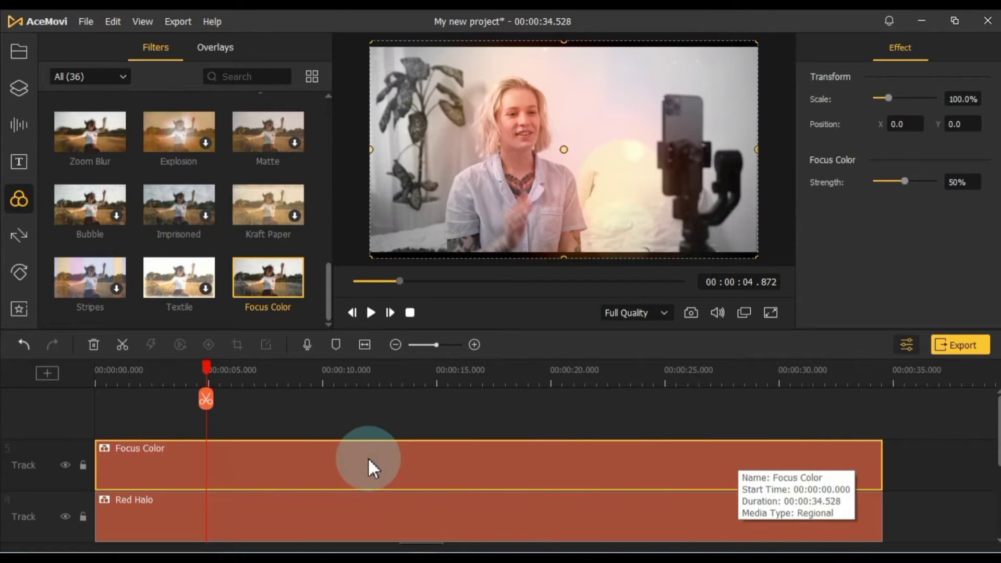
left_click_drag(236, 385, 453, 402)
left_click(158, 484)
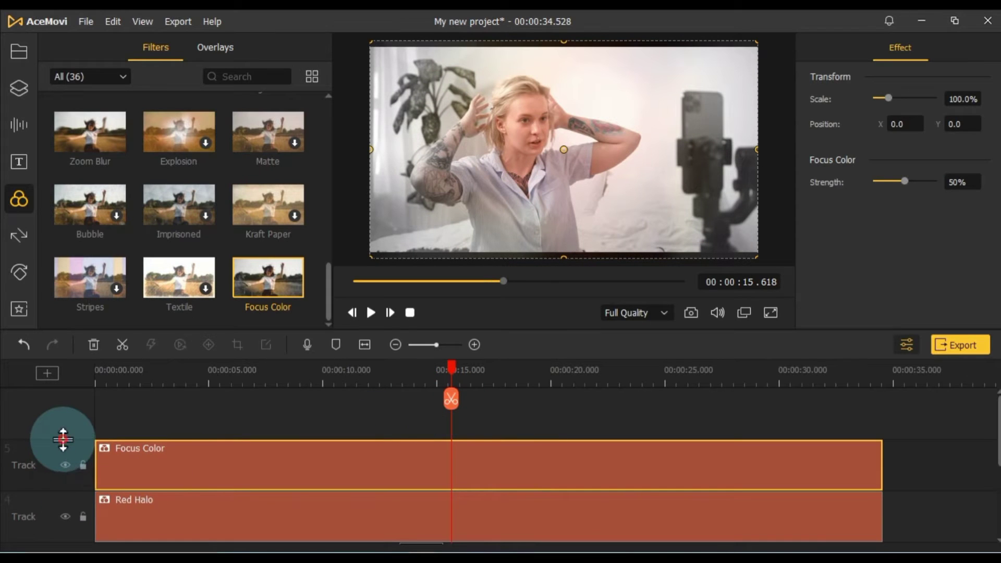
left_click_drag(63, 439, 57, 483)
scroll(115, 473, "down", 3)
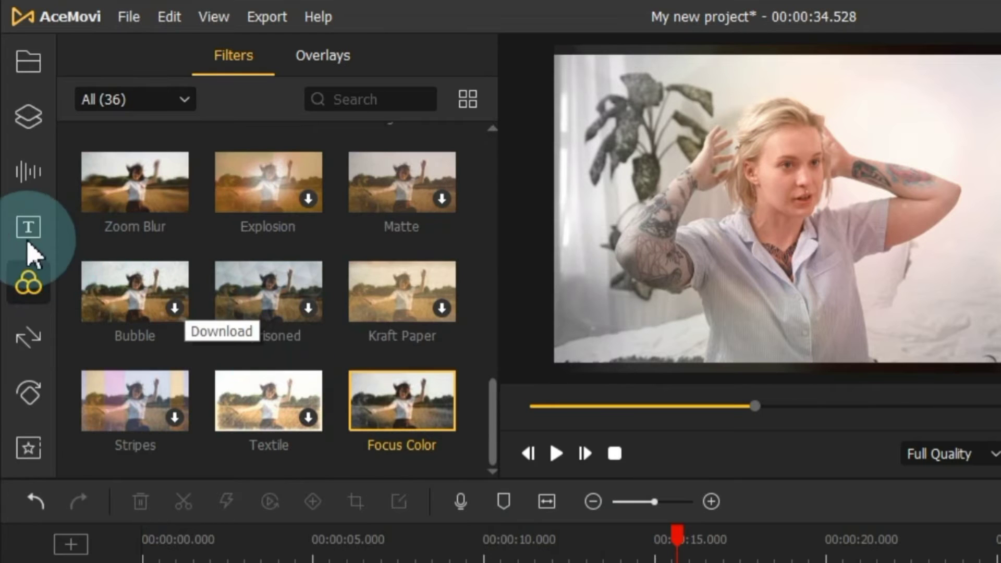
Browse the Text templates and Static styles, then show the 57 Dynamic text animations.
left_click(19, 164)
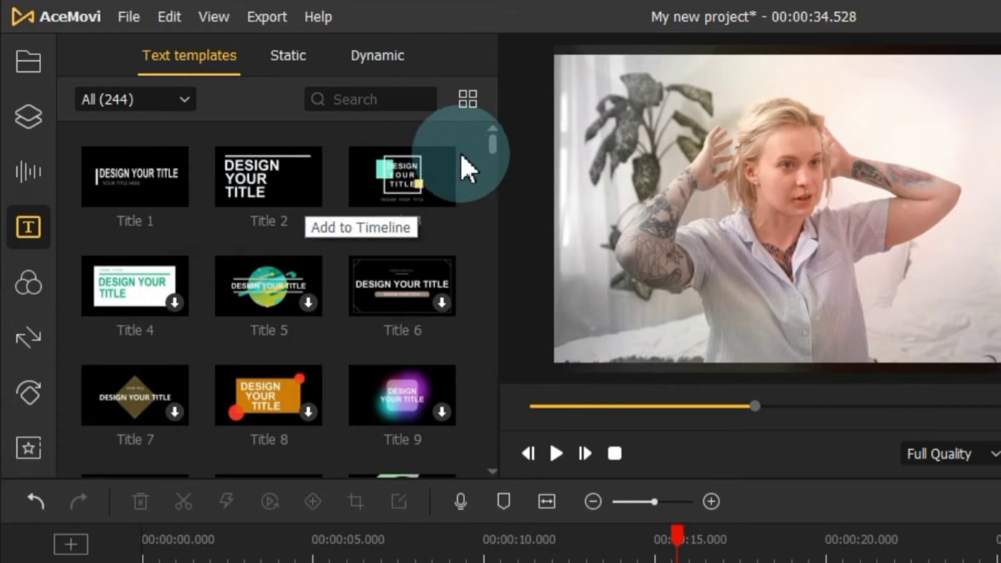
left_click_drag(493, 151, 496, 162)
scroll(413, 312, "down", 10)
scroll(412, 316, "down", 15)
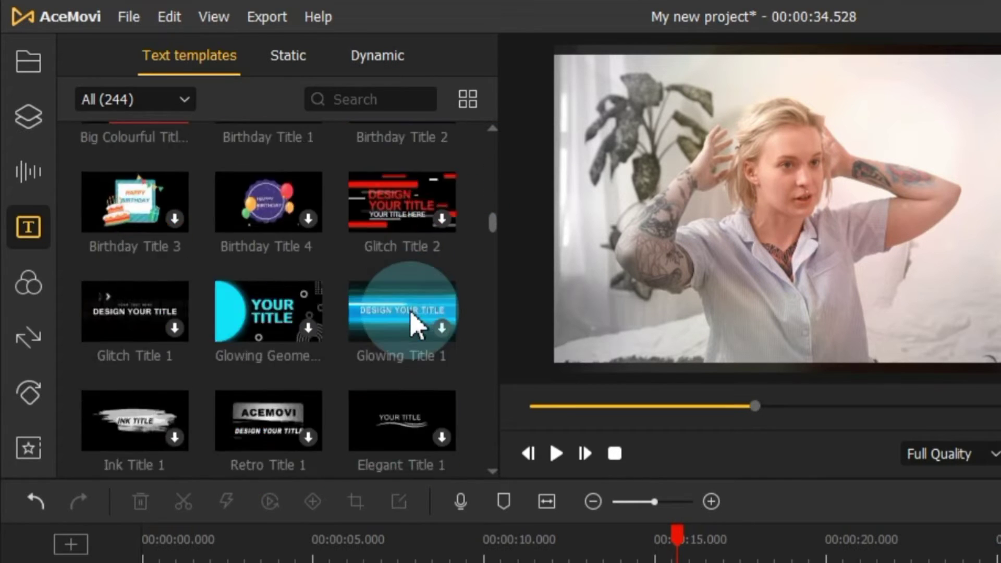
scroll(412, 326, "down", 5)
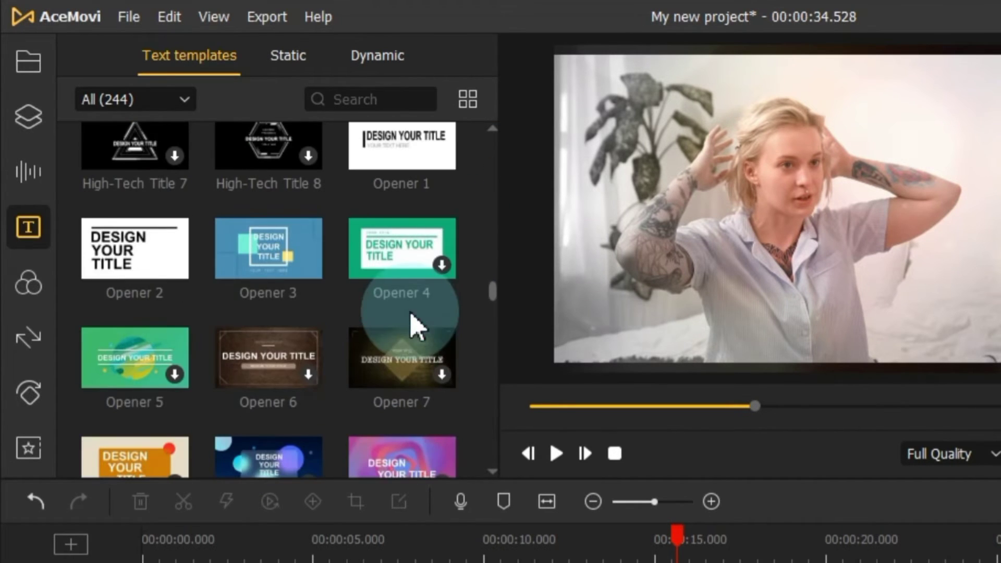
left_click_drag(496, 295, 515, 155)
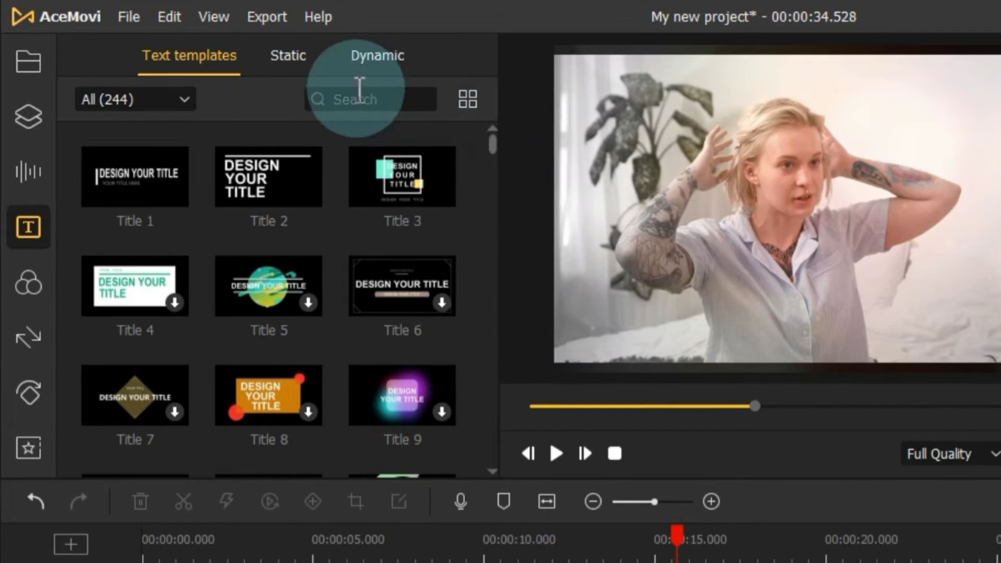
left_click(288, 55)
left_click_drag(495, 165, 492, 450)
left_click(388, 63)
Add the Pinwheel text animation to the timeline and move it near the video's start.
left_click(375, 201)
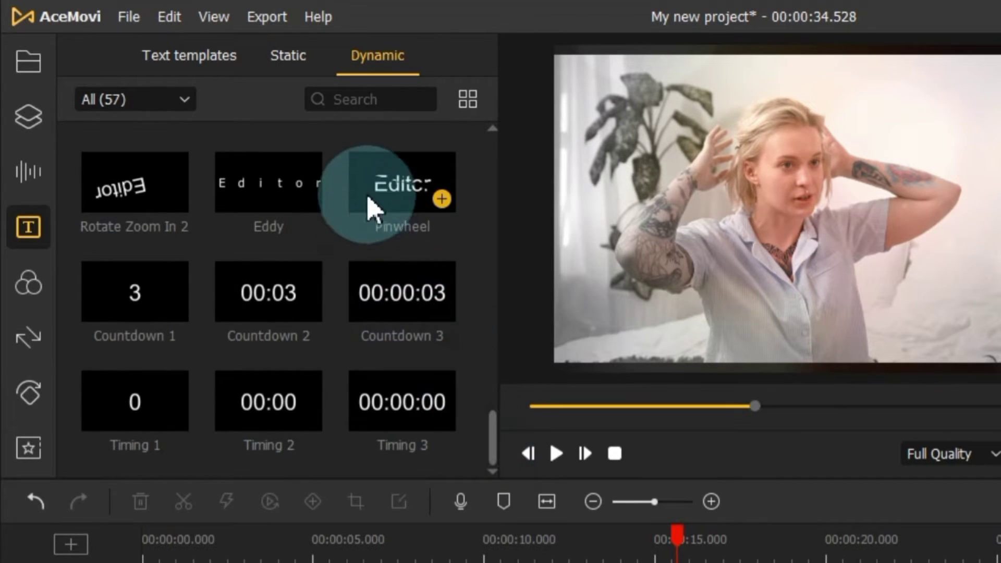
left_click_drag(448, 280, 433, 420)
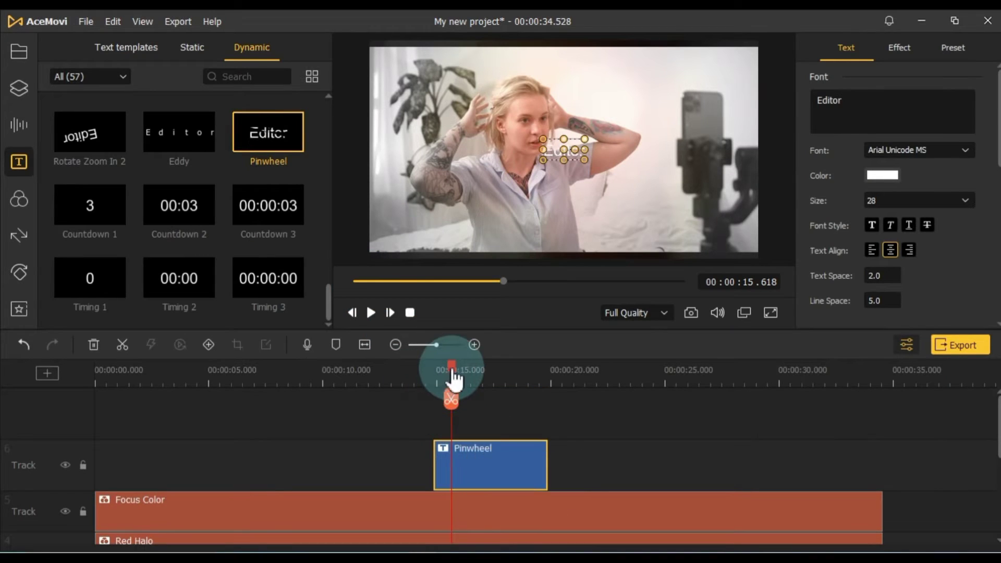
left_click_drag(454, 379, 432, 381)
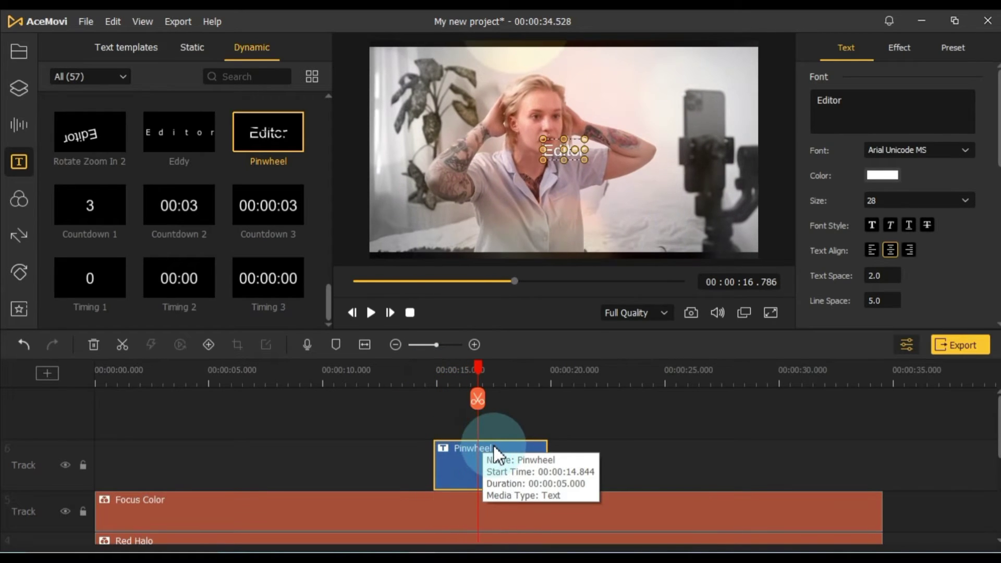
left_click_drag(184, 472, 183, 471)
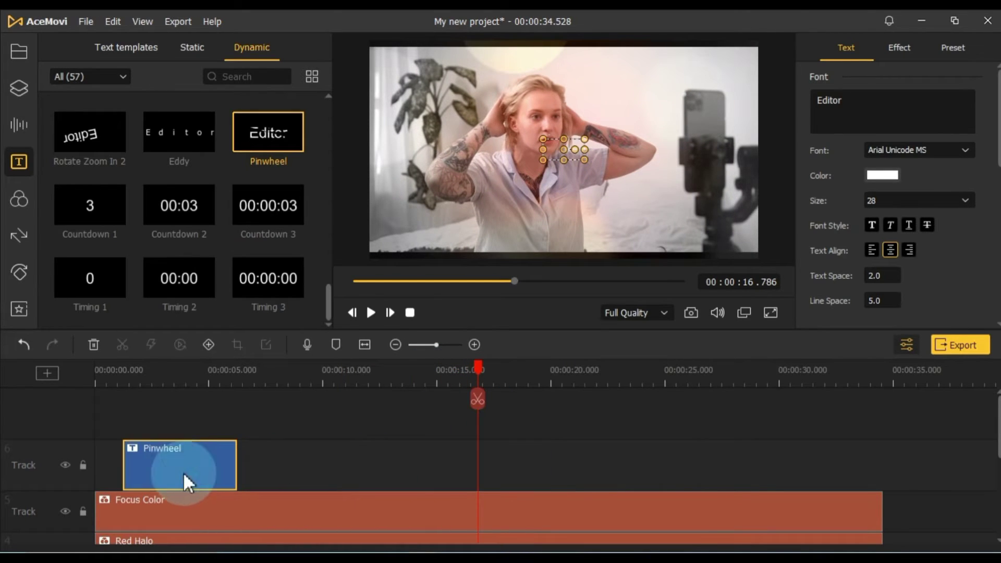
Align the playhead to the Pinwheel clip at 1.226 s and change its title text to 'Hello Everyone!'.
left_click(118, 371)
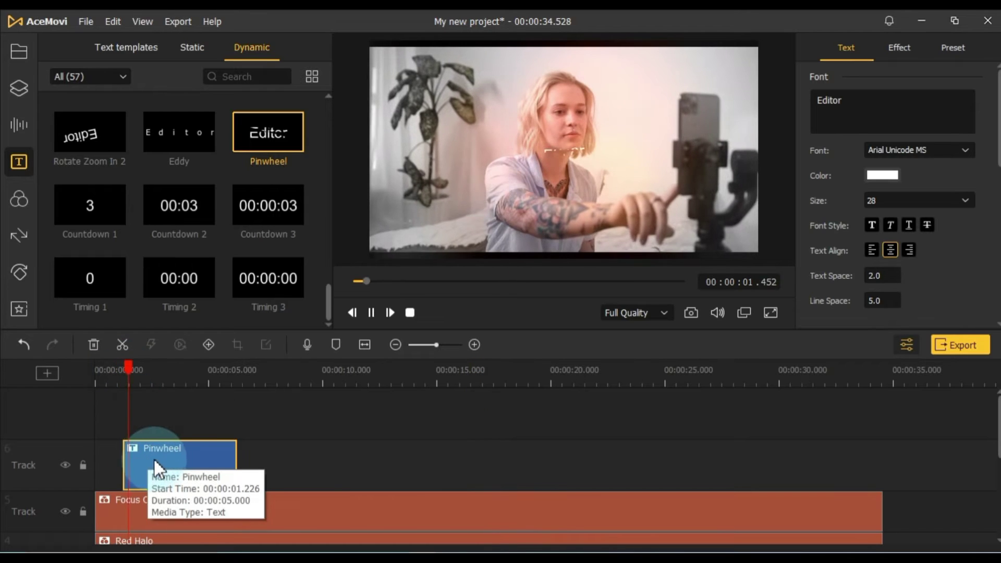
left_click(162, 467)
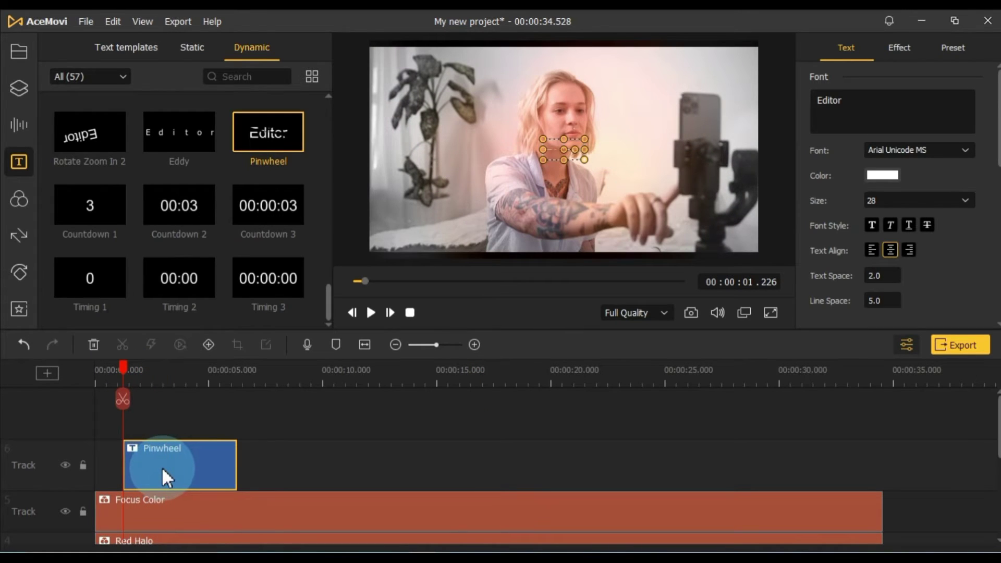
left_click(893, 119)
double_click(868, 111)
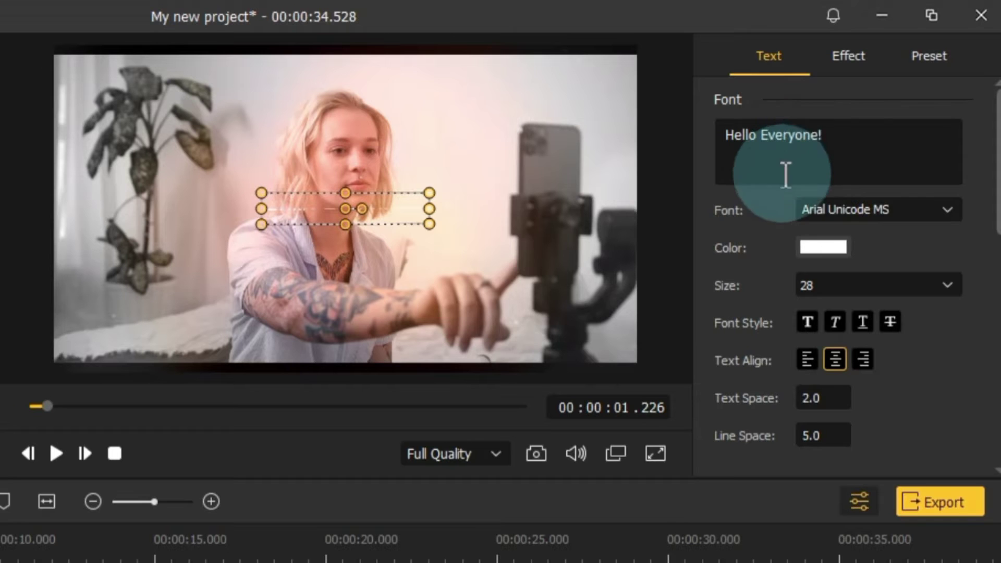
Apply the Style 10 preset to the Hello Everyone title and scrub to preview it.
left_click(849, 58)
left_click(853, 132)
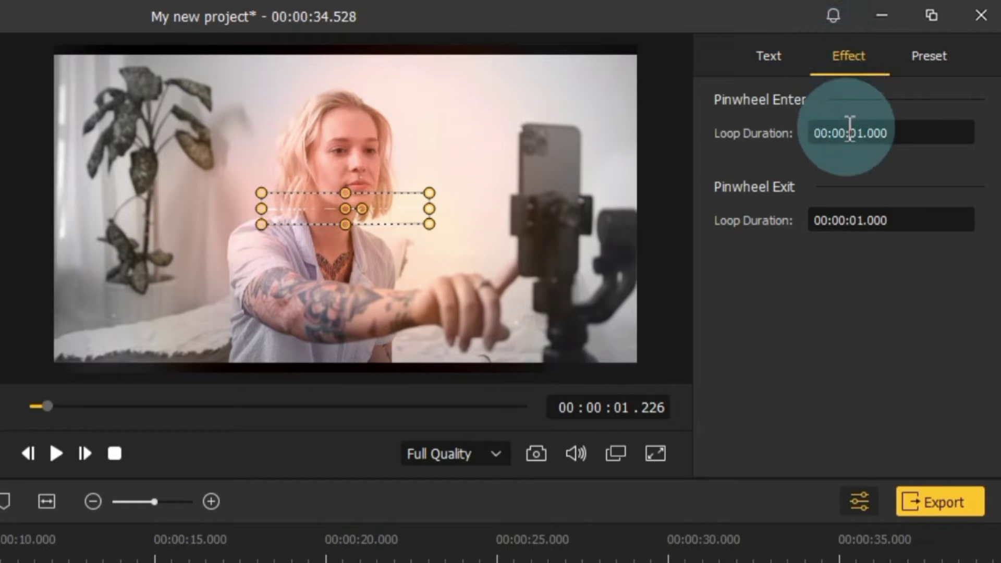
left_click(923, 59)
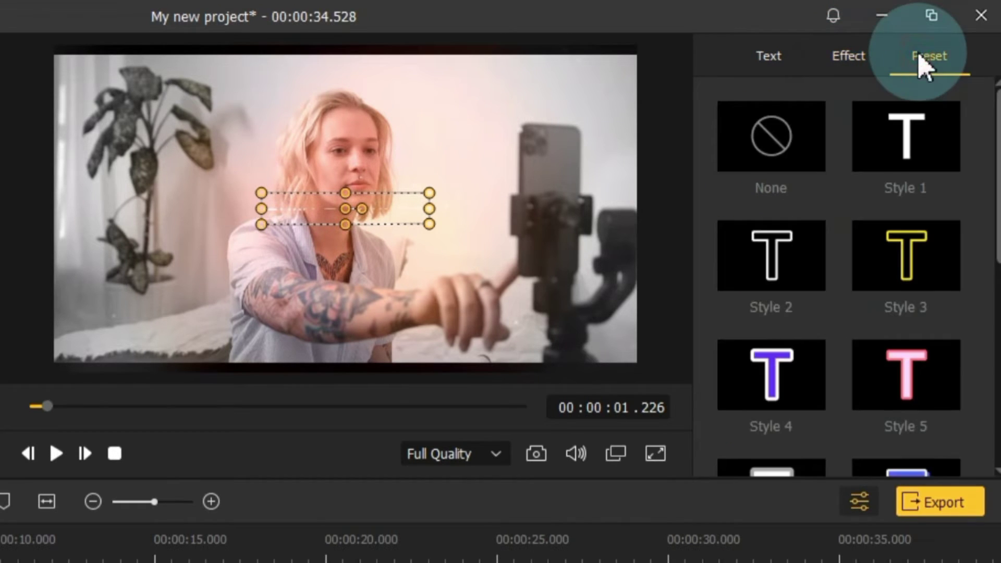
left_click(996, 155)
left_click_drag(997, 154, 996, 357)
left_click(911, 352)
left_click(754, 297)
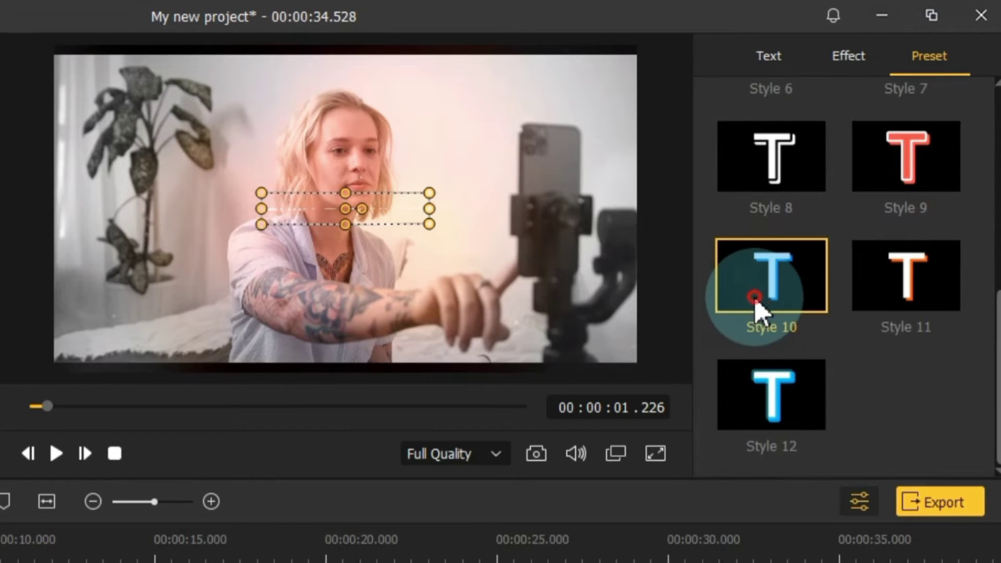
left_click(182, 370)
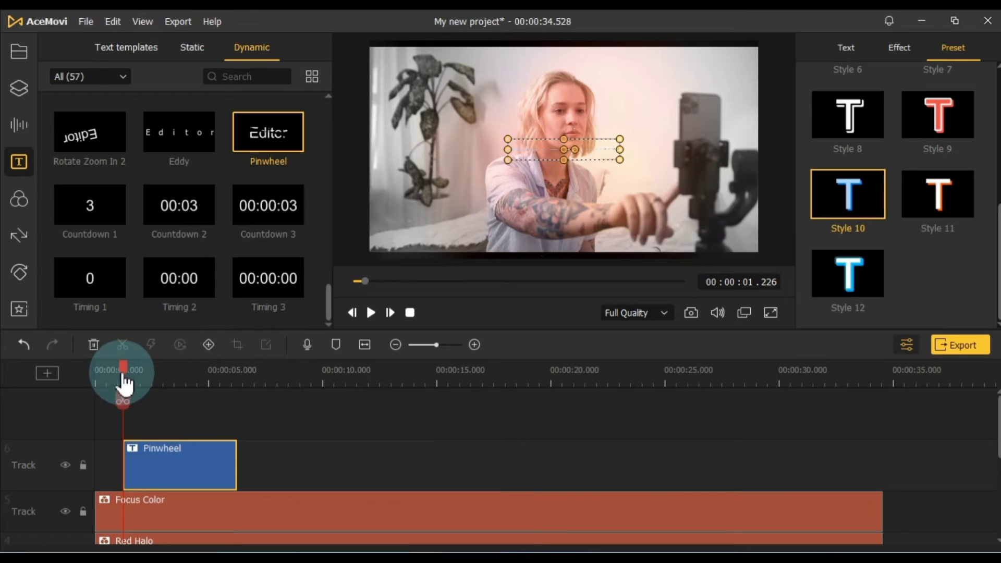
left_click_drag(125, 385, 179, 400)
Trim the Pinwheel title clip to end near 3.68 s and play from the start.
left_click(209, 456)
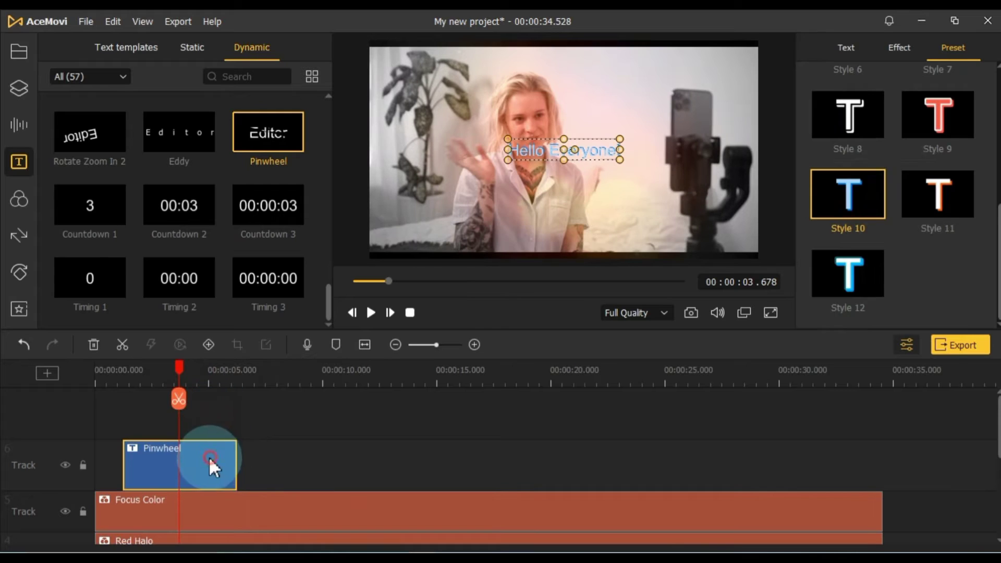
left_click_drag(216, 458, 203, 458)
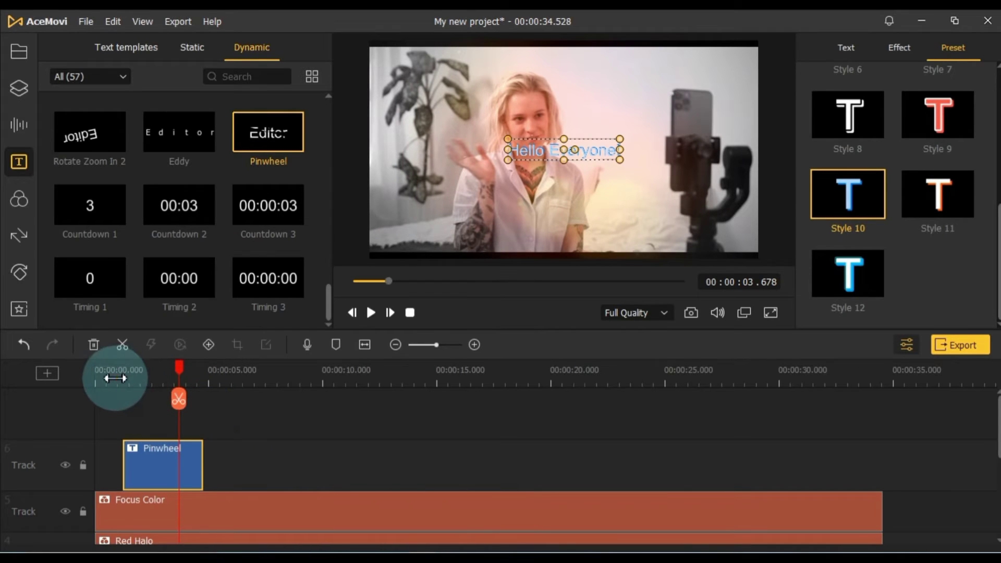
left_click(116, 370)
left_click(178, 424)
key("space")
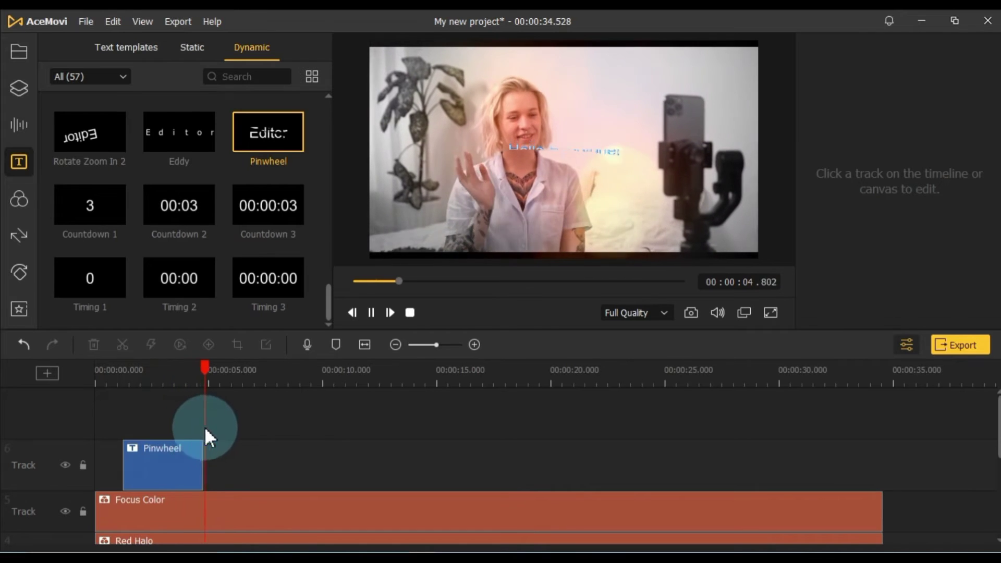
Place the A Warm Christmas Title 1 template after the Pinwheel title at about 8 s and play it.
left_click(274, 431)
left_click(192, 48)
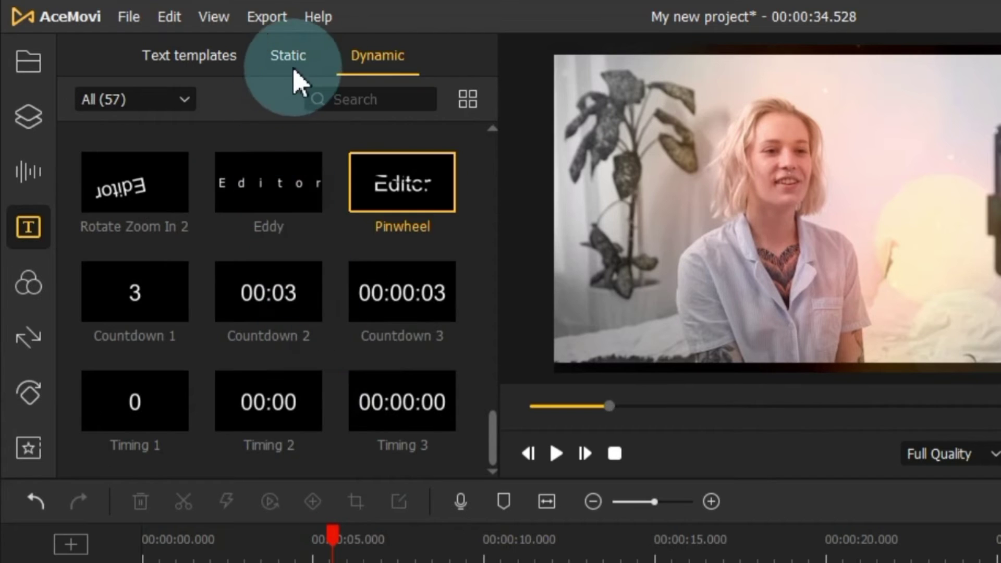
left_click(138, 47)
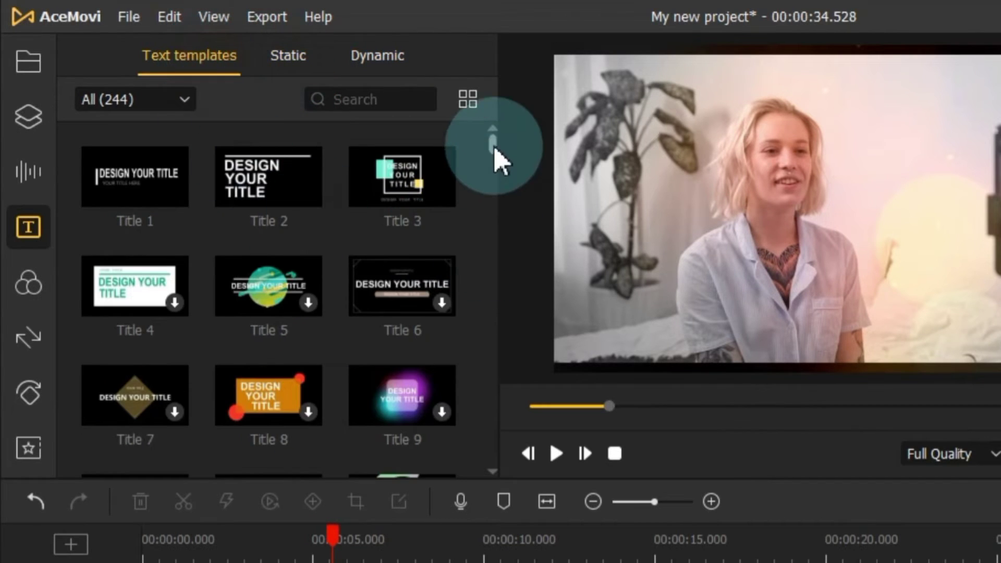
left_click_drag(494, 148, 505, 217)
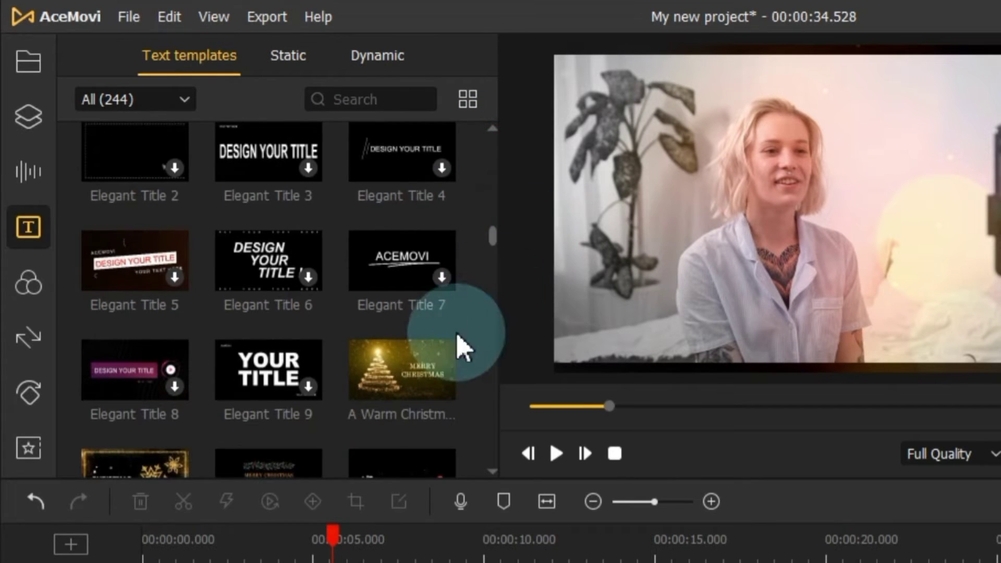
left_click_drag(449, 365, 280, 462)
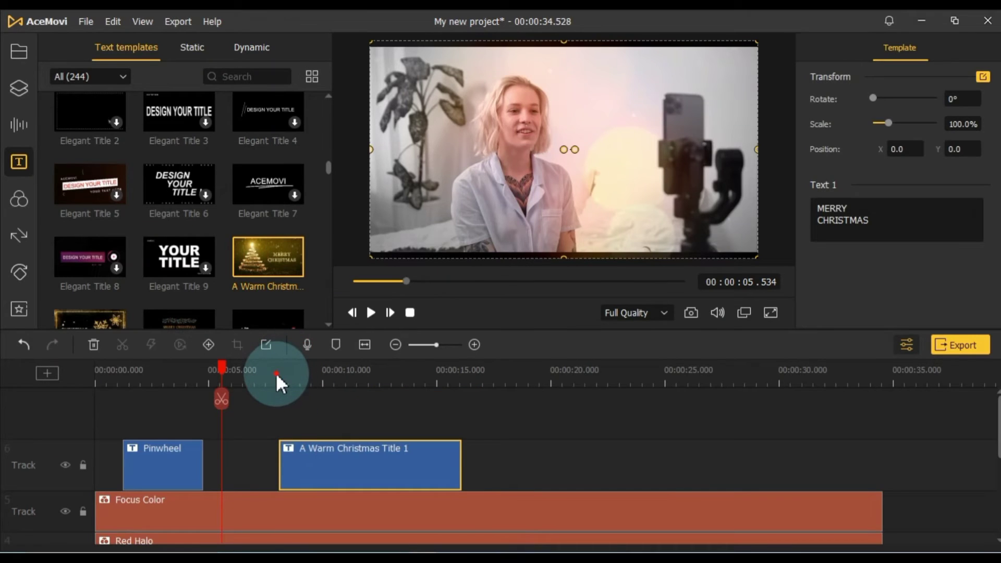
left_click(276, 374)
key("space")
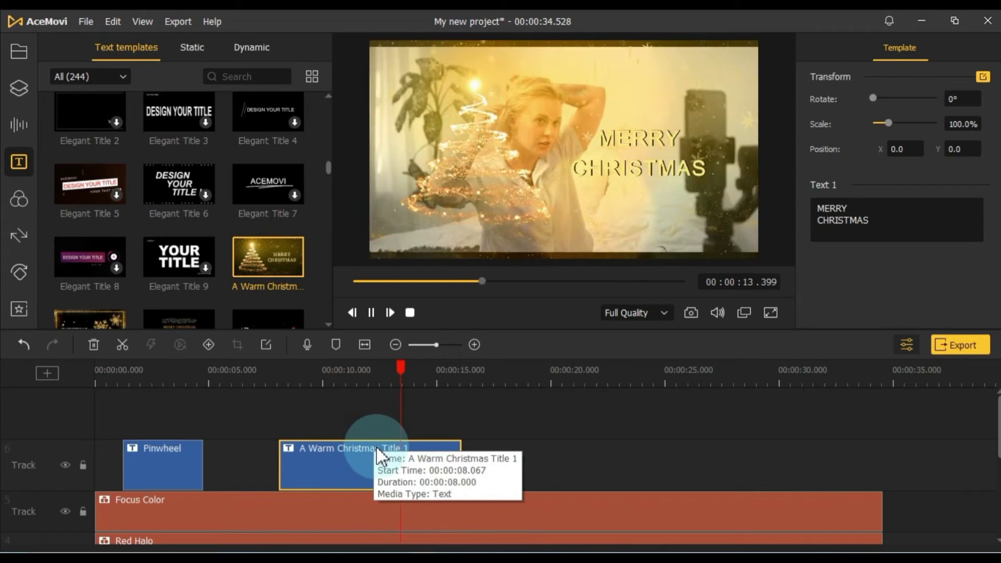
left_click(414, 459)
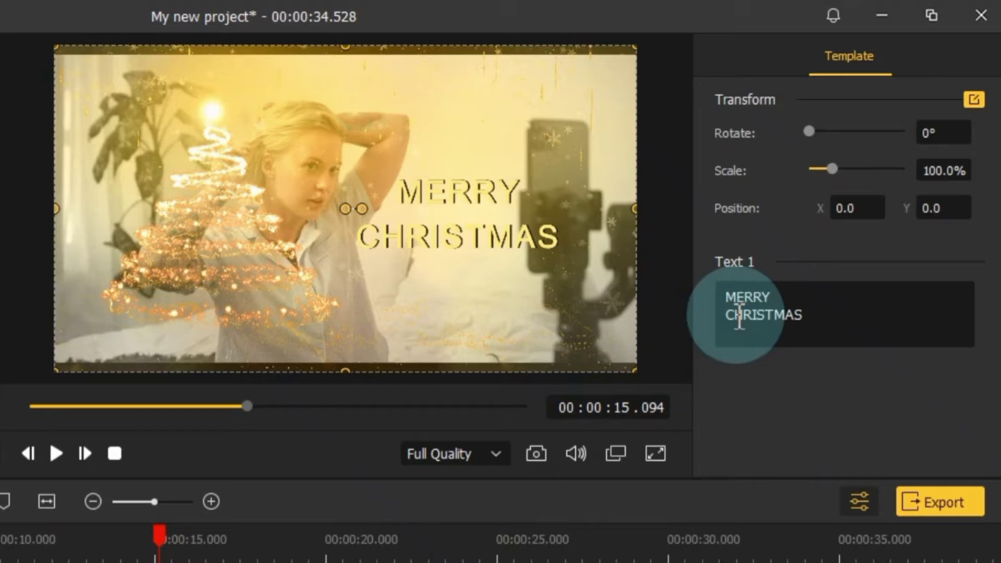
Check the template's text field, shorten the Warm Christmas clip, and replay it from its start.
left_click_drag(819, 310, 716, 292)
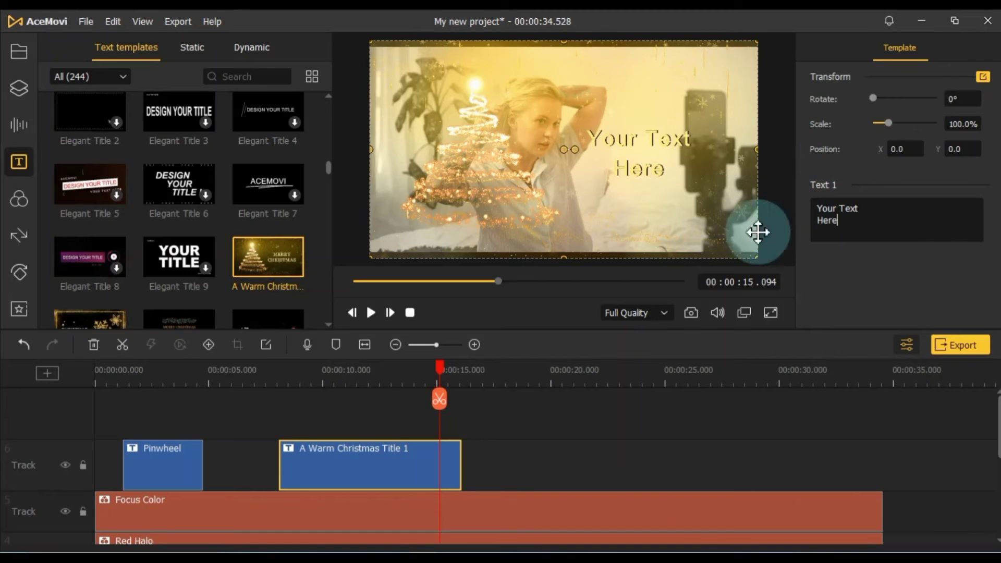
left_click_drag(459, 459, 381, 459)
left_click(273, 369)
left_click(334, 408)
key("space")
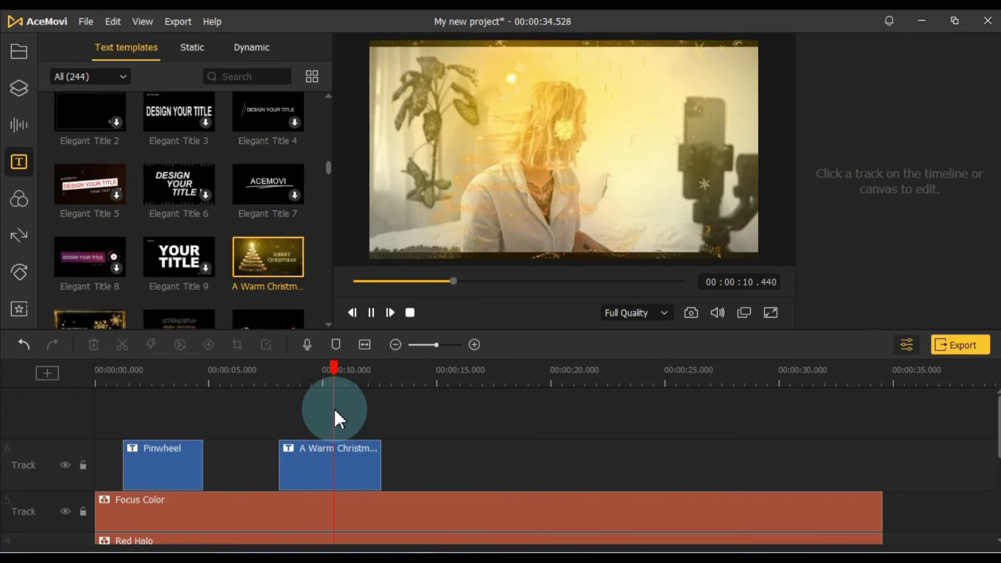
key("space")
Select the first video 5 clip on the timeline.
scroll(335, 409, "down", 4)
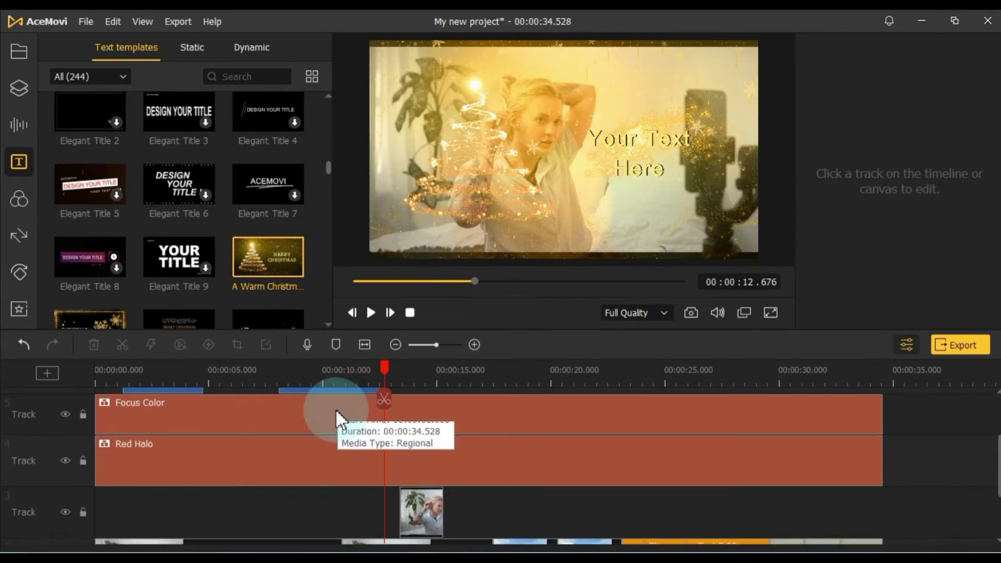
left_click(318, 465)
scroll(317, 466, "up", 2)
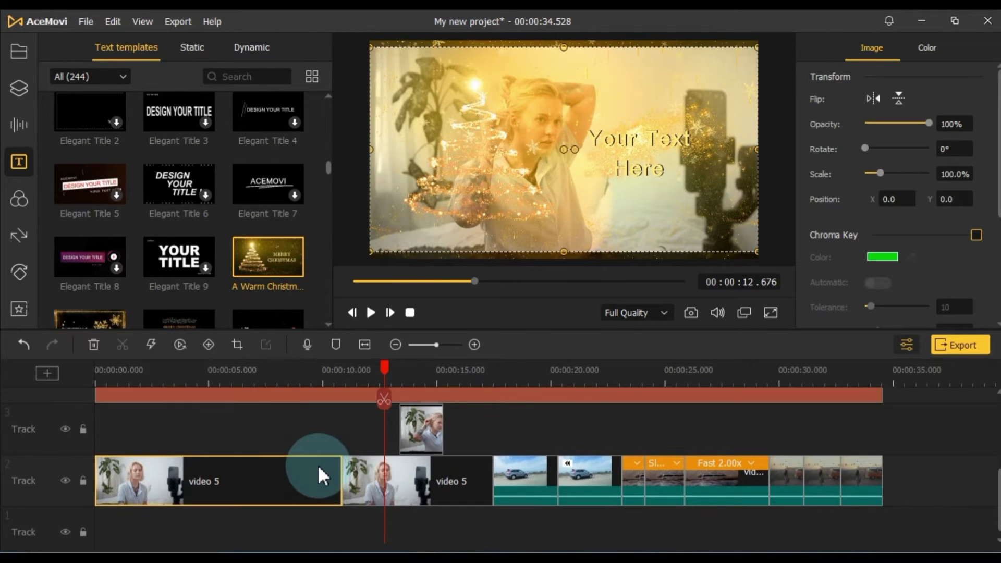
scroll(318, 465, "up", 3)
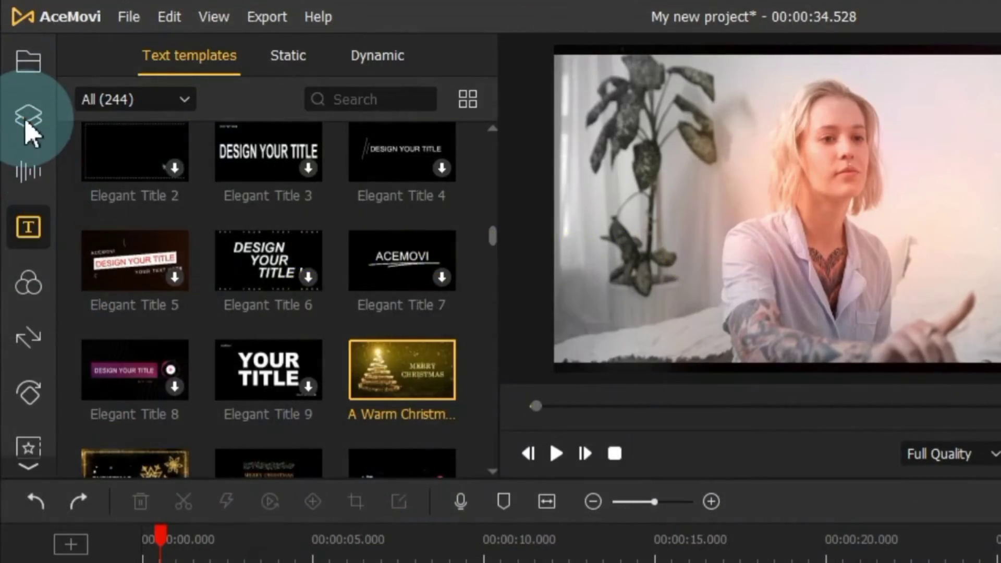
Add a fireworks sticker on a new track near the project start and preview it.
left_click(19, 90)
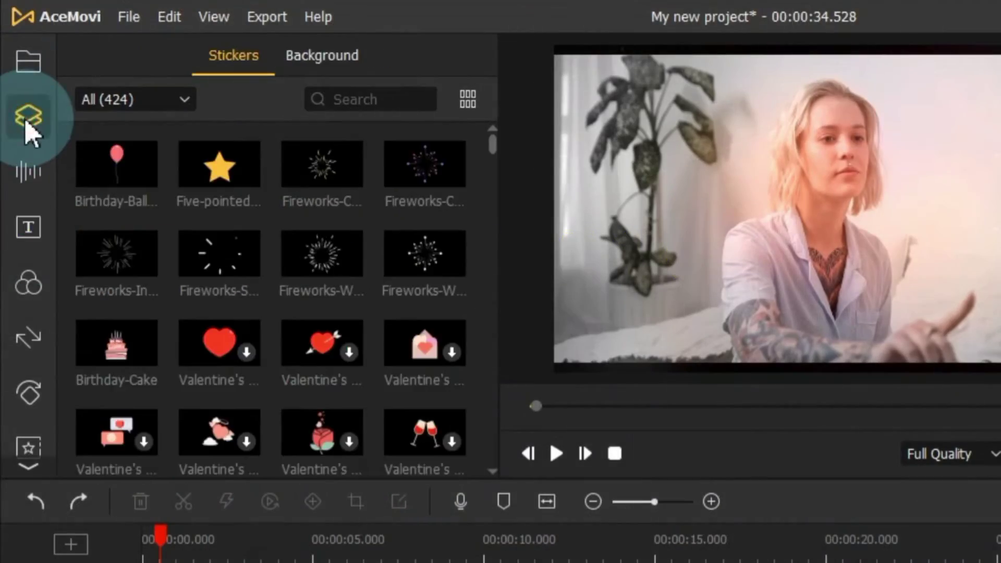
left_click(462, 160)
left_click_drag(491, 147, 511, 149)
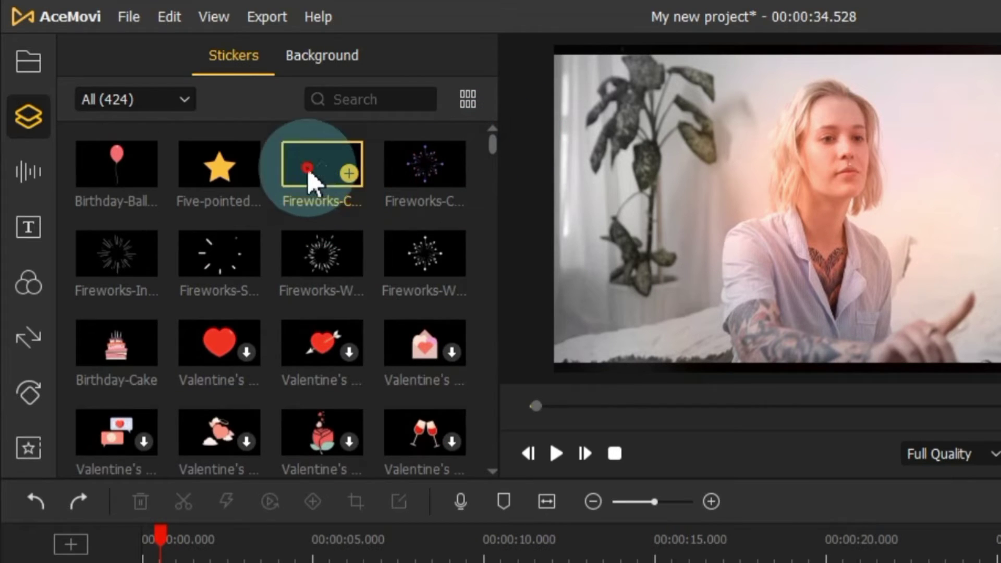
left_click_drag(308, 180, 220, 562)
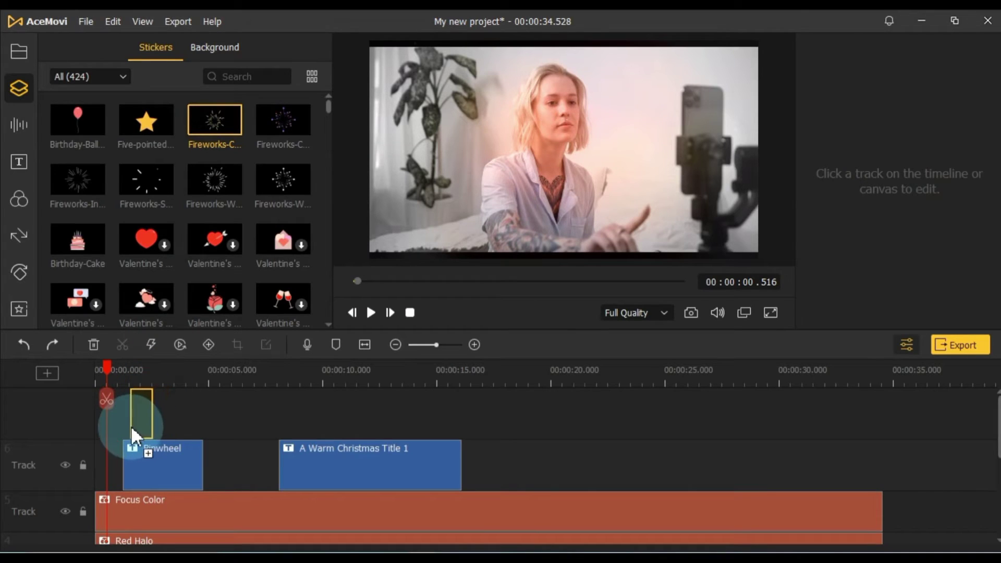
left_click_drag(131, 425, 122, 428)
left_click(121, 373)
key("space")
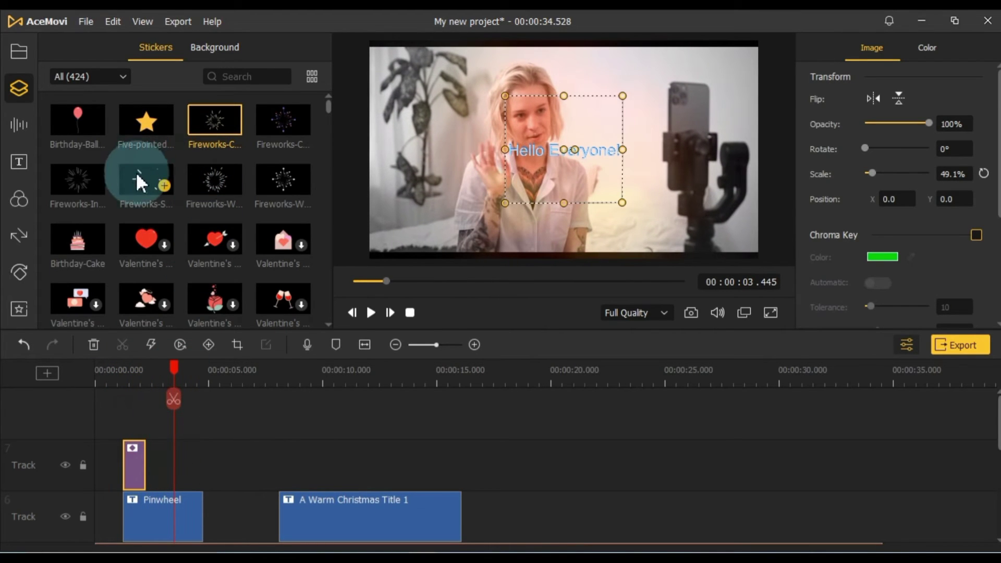
Add the Fireworks-Sparse Spread sticker at 8 seconds and preview it.
left_click_drag(209, 266, 287, 471)
left_click(282, 374)
key("space")
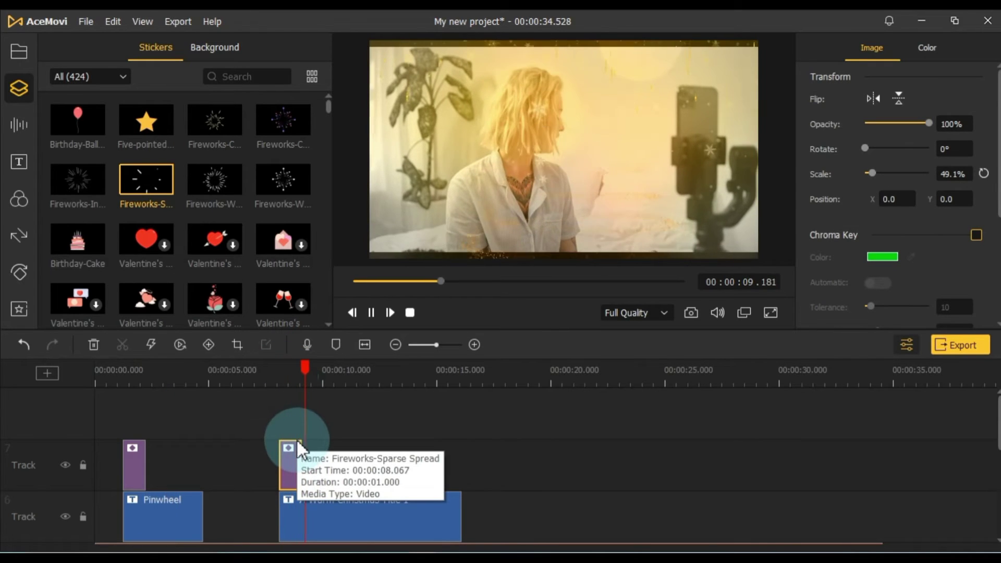
key("space")
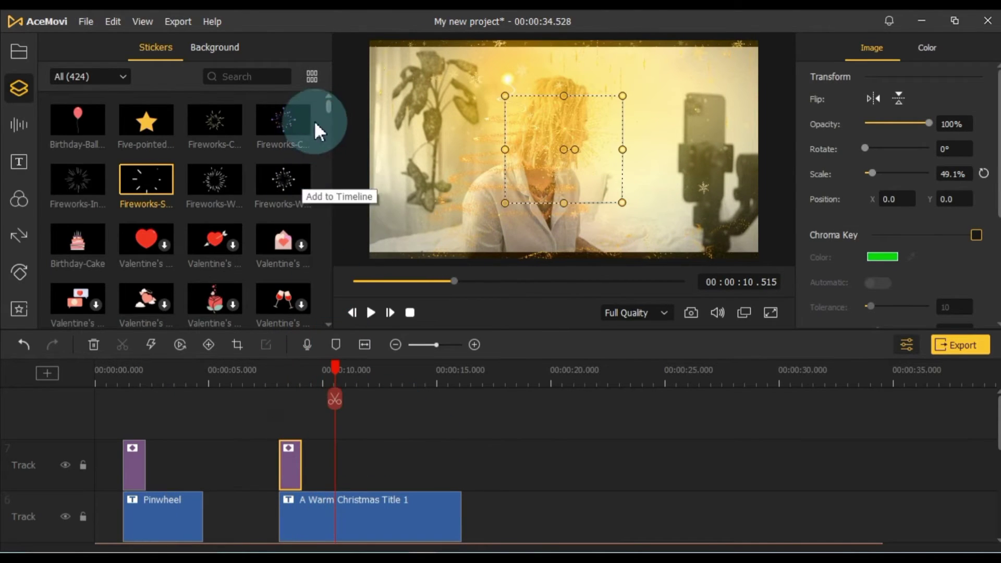
Add the 3-second Heart Eyes sticker, move it to about 13.8 seconds, and preview.
scroll(327, 111, "down", 3)
left_click_drag(328, 112, 352, 236)
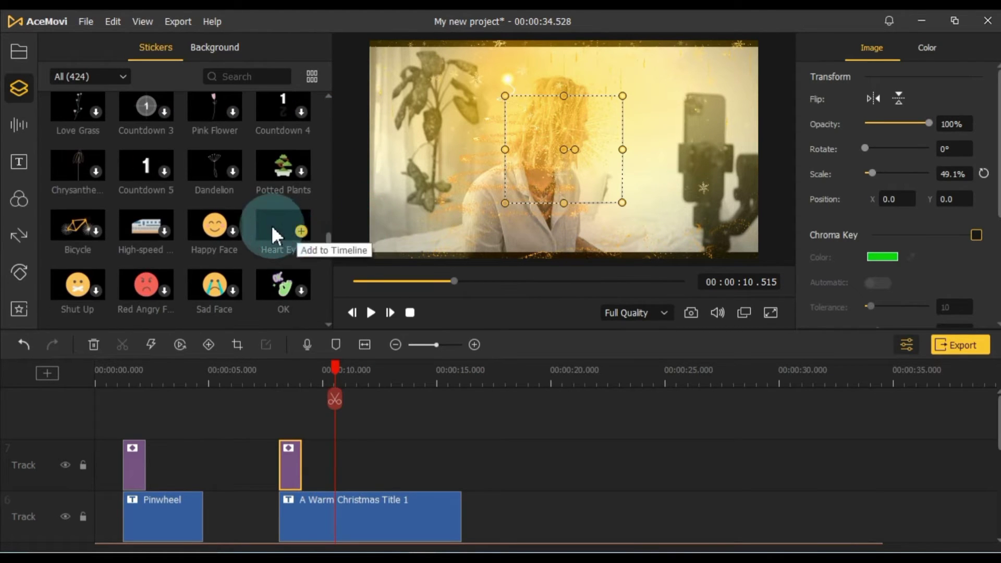
left_click_drag(271, 224, 463, 455)
left_click(471, 371)
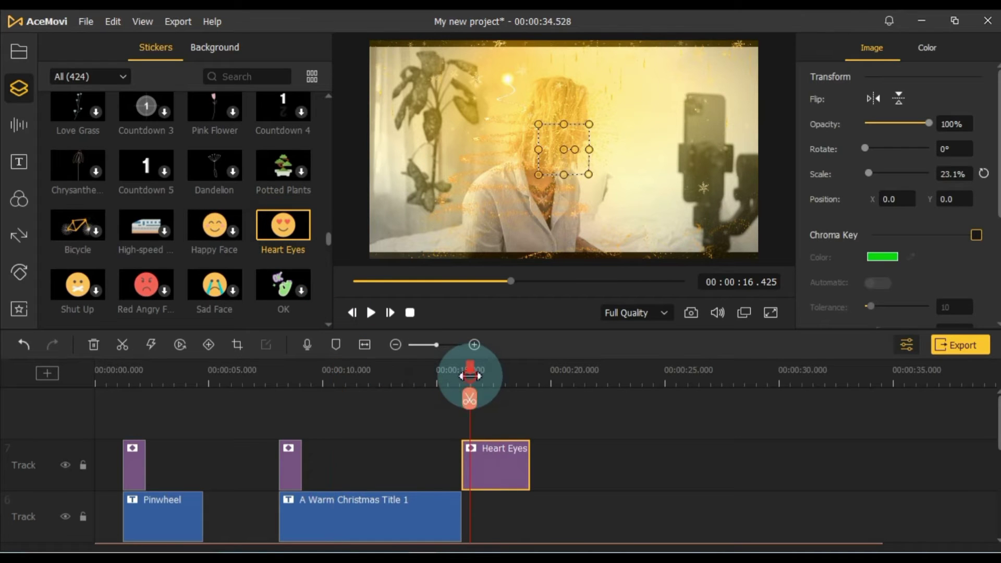
key("space")
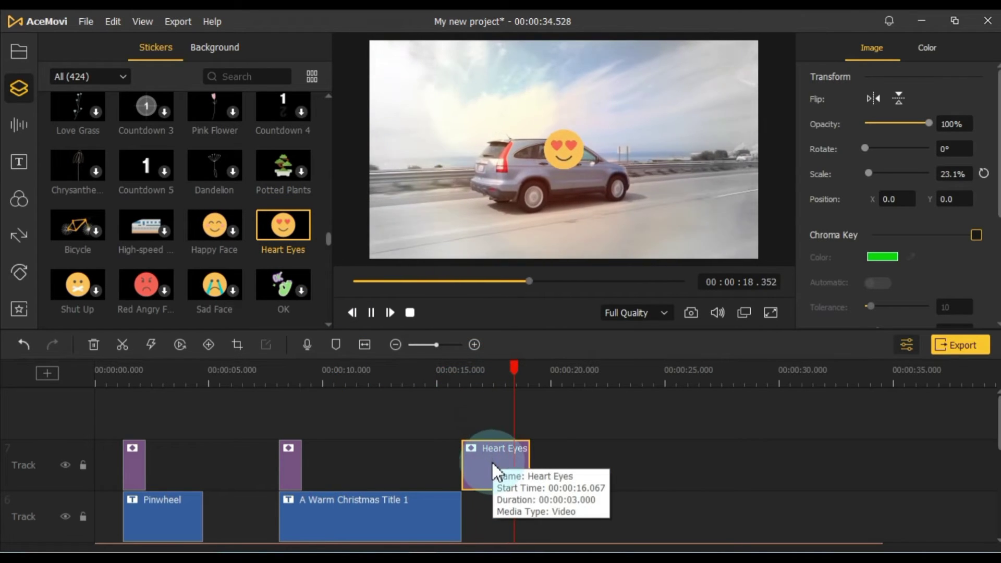
left_click(497, 464)
left_click_drag(500, 468, 457, 466)
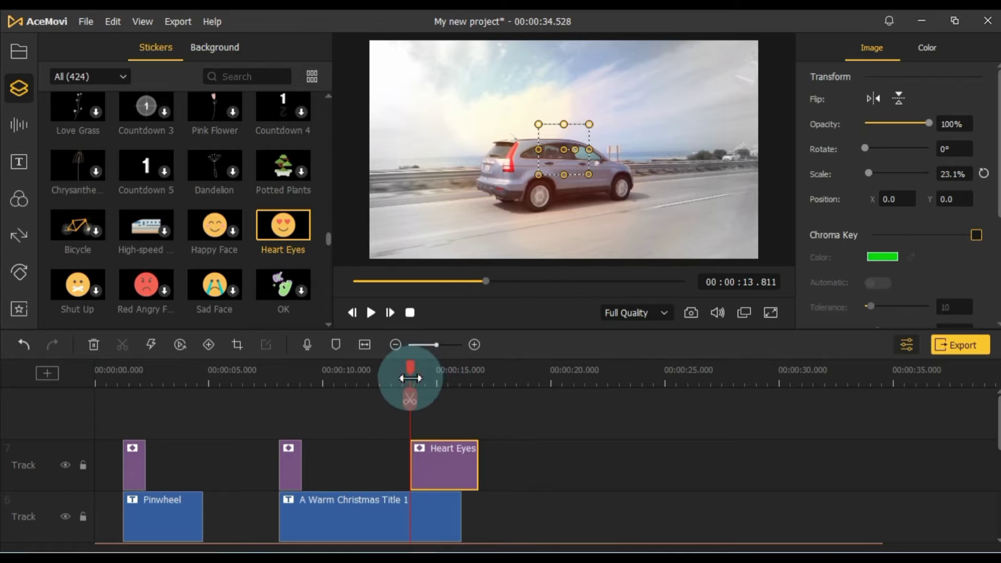
key("space")
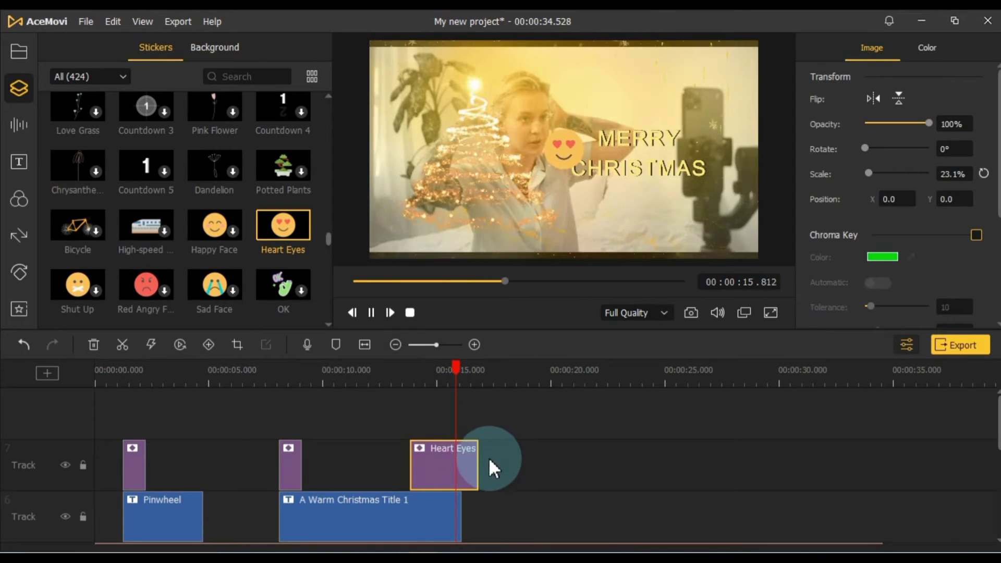
left_click(519, 460)
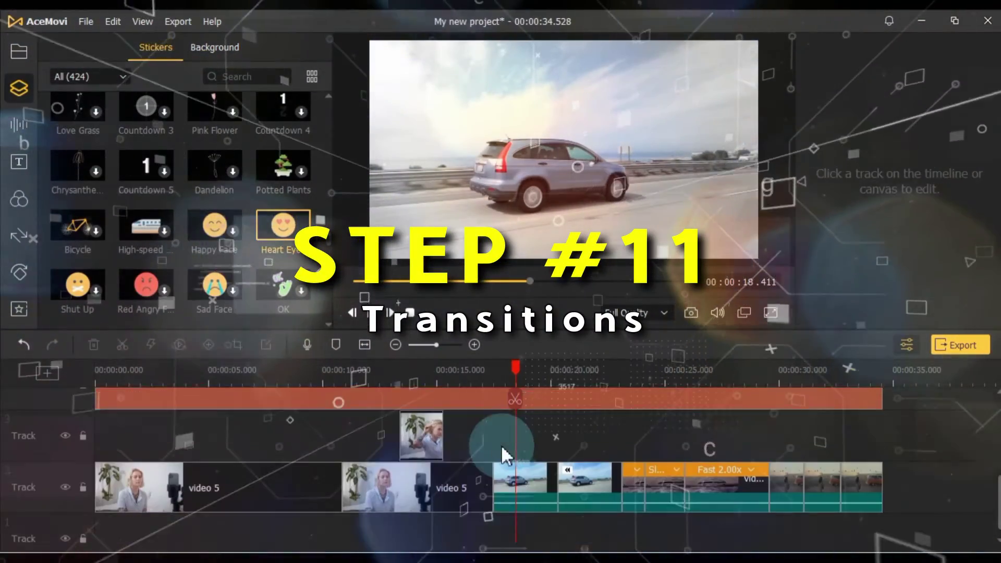
Place a Slide Right transition between the two video 5 clips.
left_click(246, 467)
left_click(367, 516)
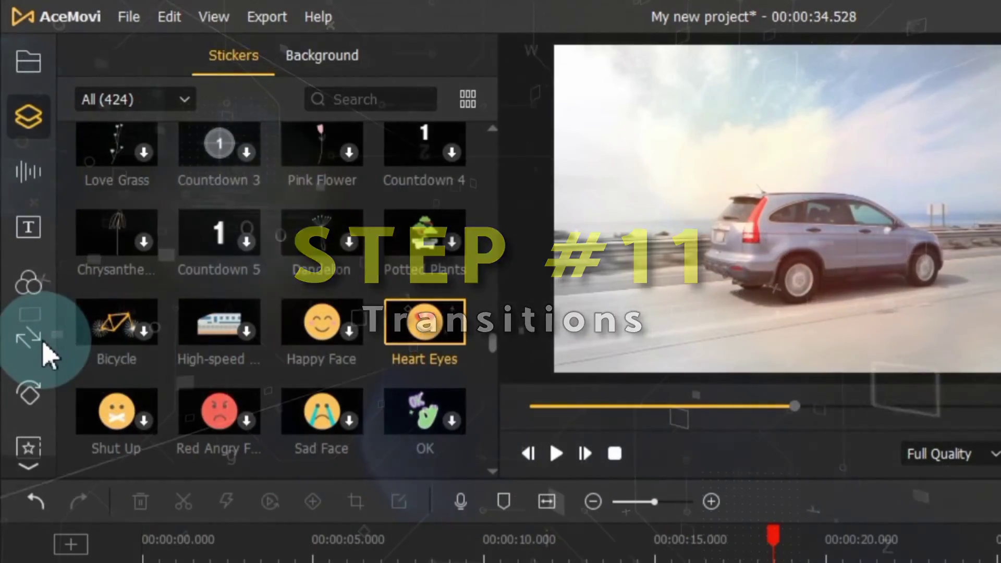
left_click(41, 345)
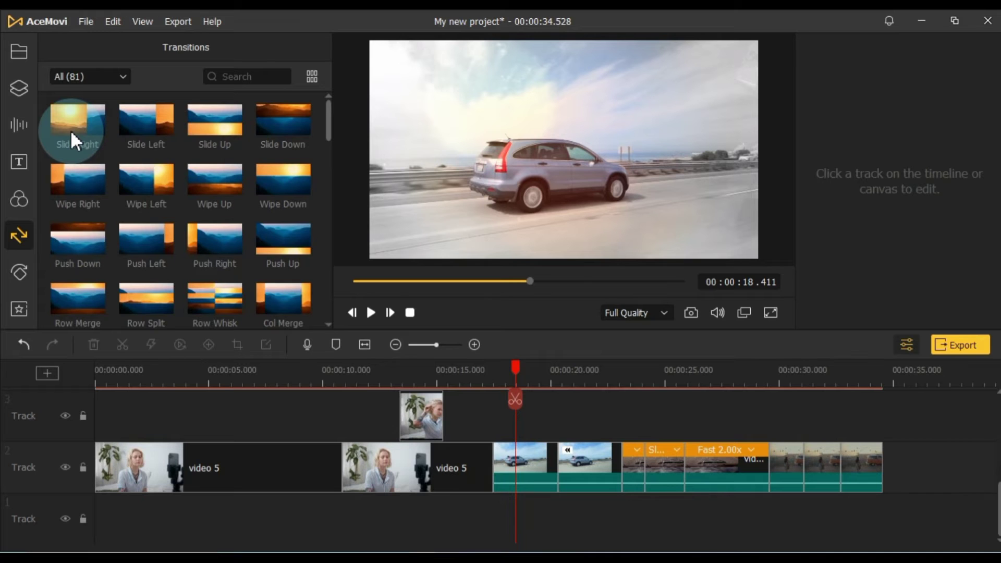
left_click_drag(71, 130, 341, 461)
left_click(317, 373)
left_click(361, 454)
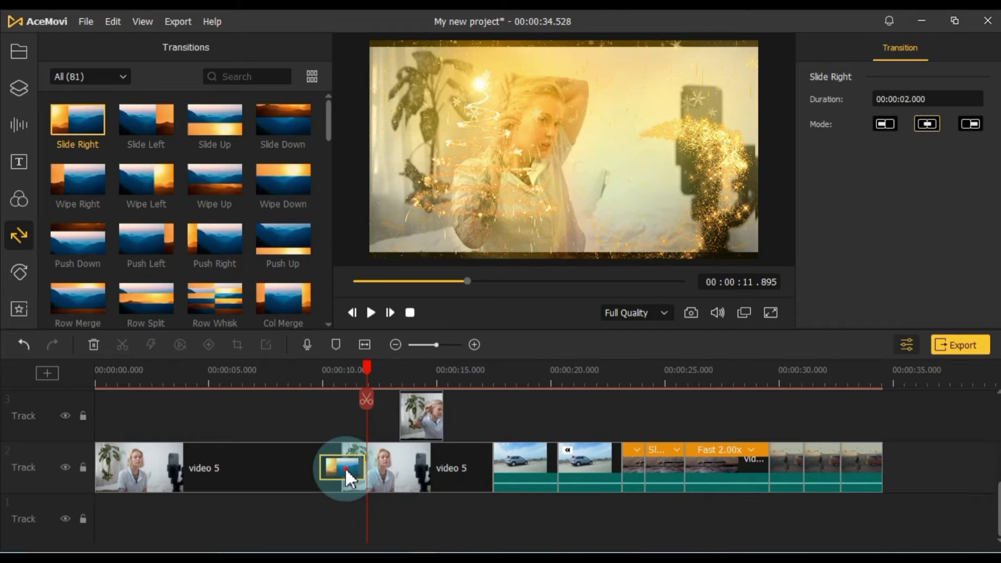
Drop Grid Zoom In between the video 5 clips and play it.
scroll(258, 210, "down", 5)
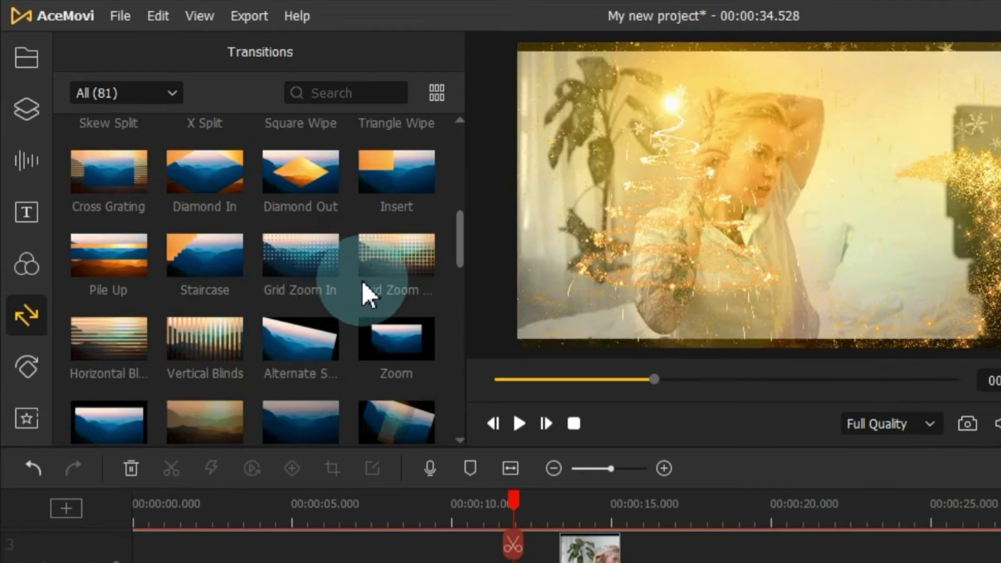
scroll(280, 267, "down", 1)
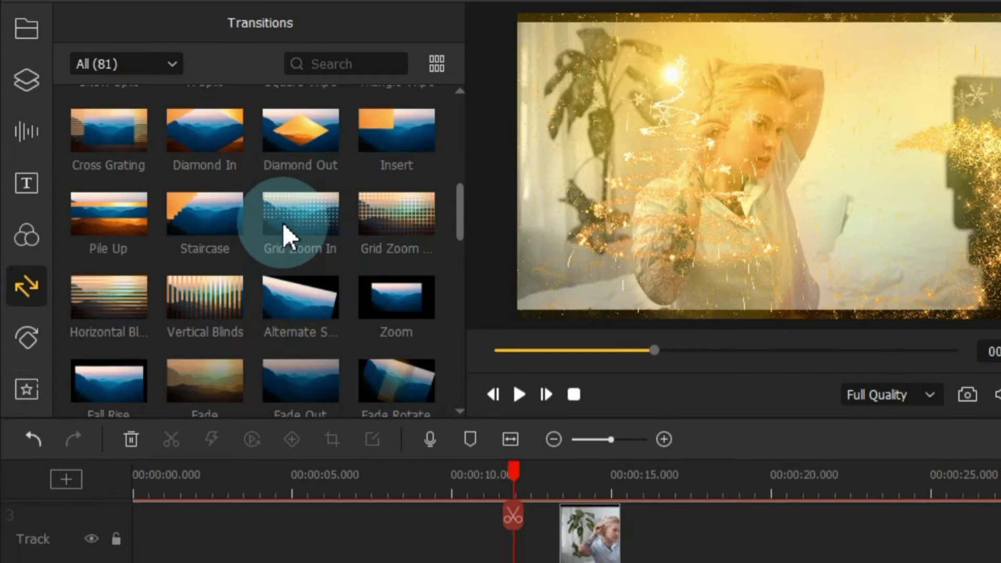
left_click_drag(282, 223, 480, 562)
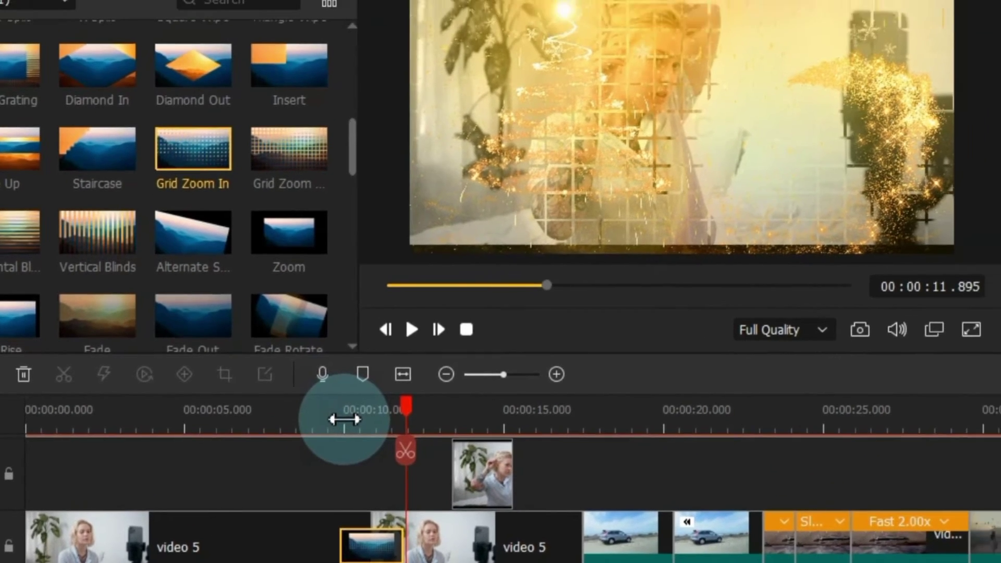
left_click(401, 358)
key("space")
left_click(486, 493)
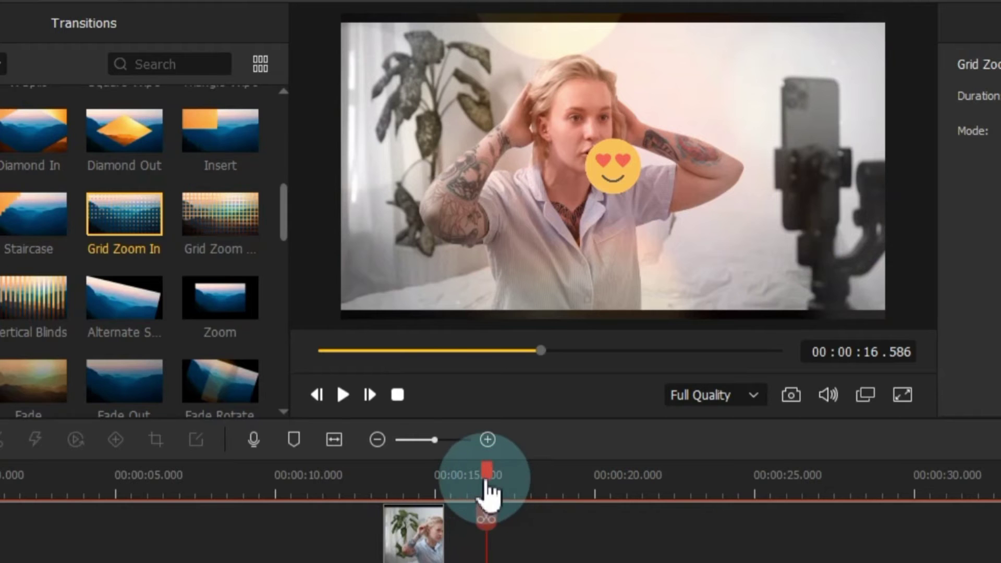
Add a Slide Down transition before the car clip and preview it.
left_click_drag(486, 492, 521, 493)
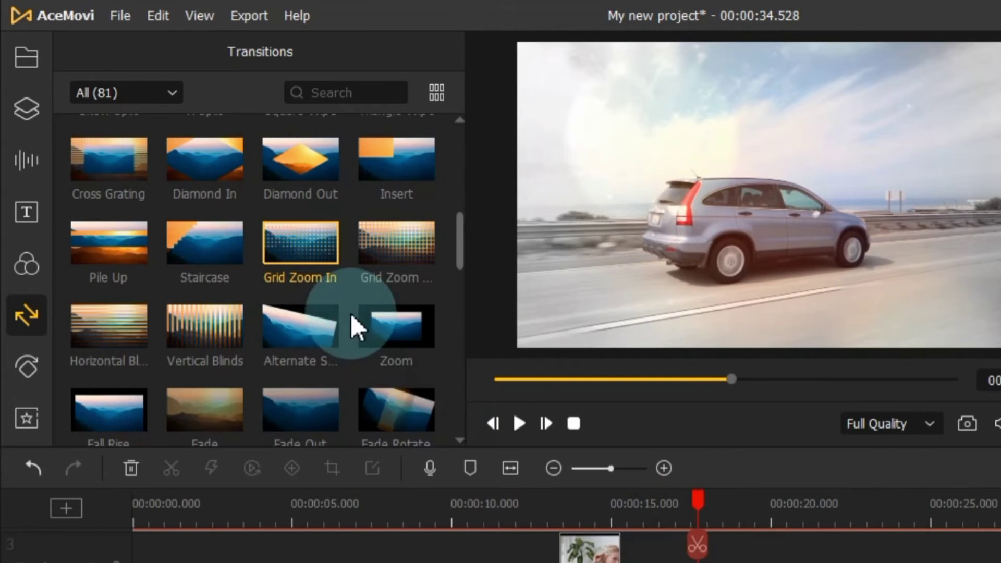
scroll(353, 315, "down", 3)
left_click_drag(460, 250, 495, 140)
left_click_drag(384, 167, 669, 562)
left_click(668, 540)
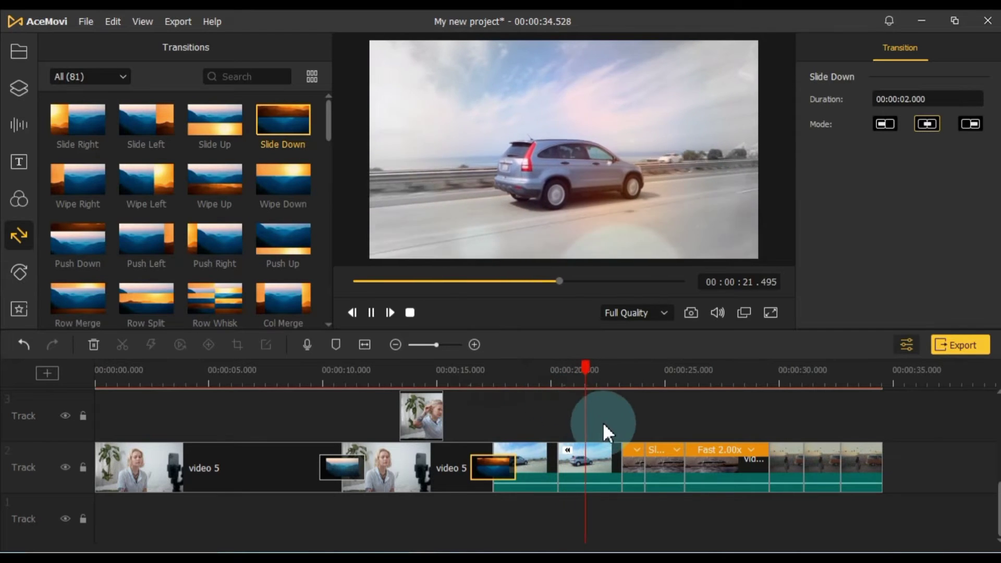
key("space")
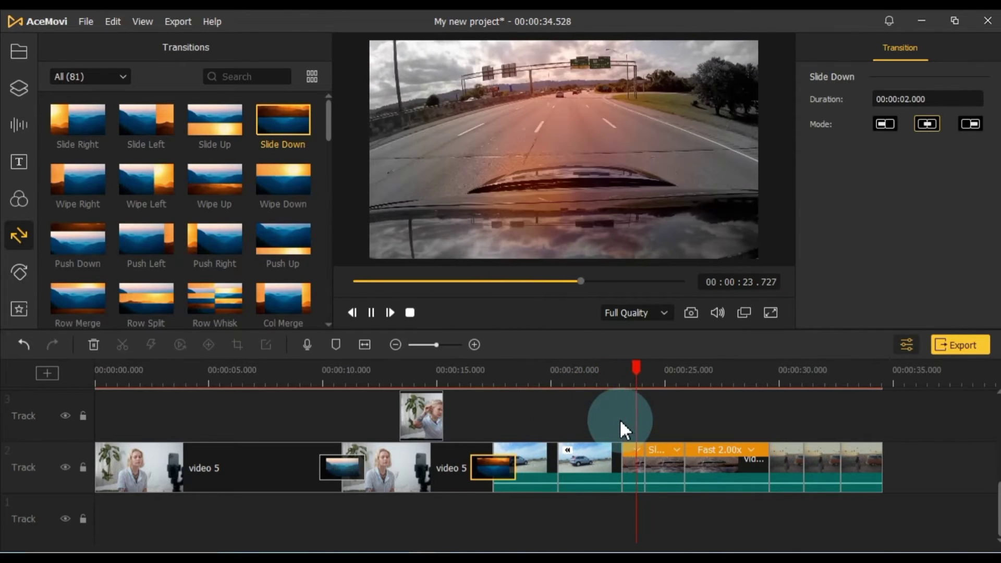
Add a Push Right transition between the two car clips and preview it.
left_click(347, 298)
left_click_drag(220, 271, 606, 468)
left_click_drag(605, 379, 634, 468)
key("space")
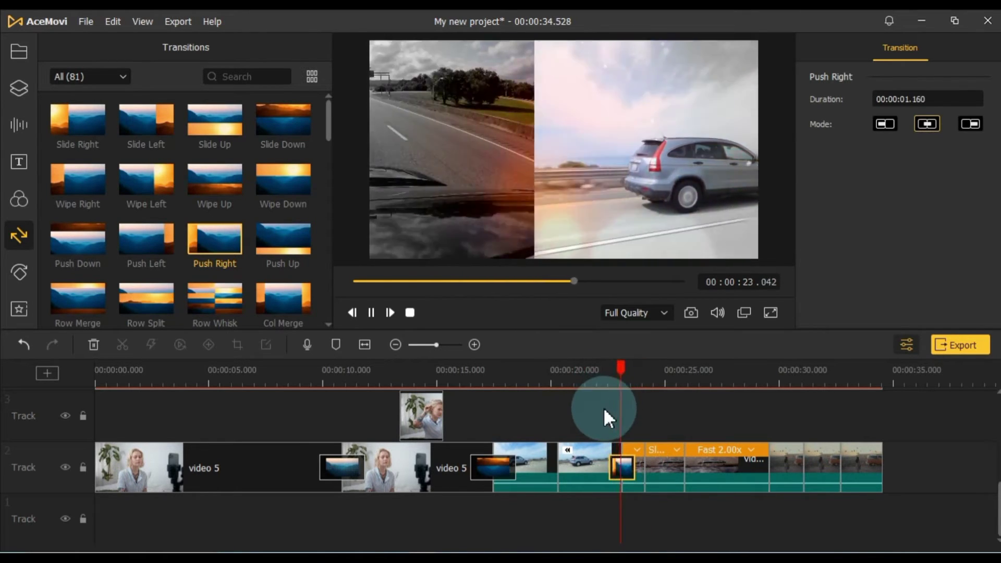
key("space")
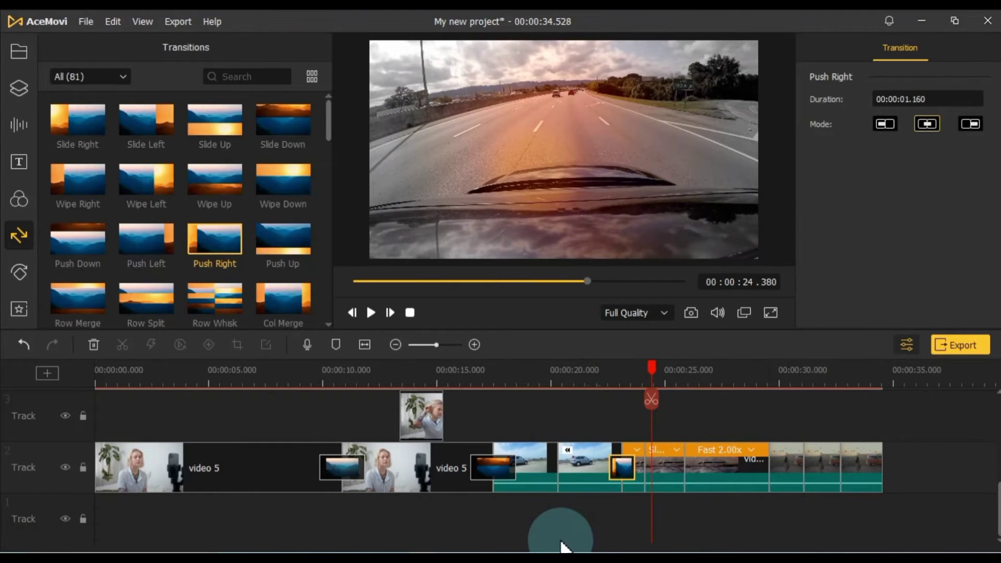
Join the video 6 pieces with a Horizontal Blinds transition and preview it from 28.9 s.
left_click_drag(652, 399, 767, 404)
scroll(253, 217, "down", 2)
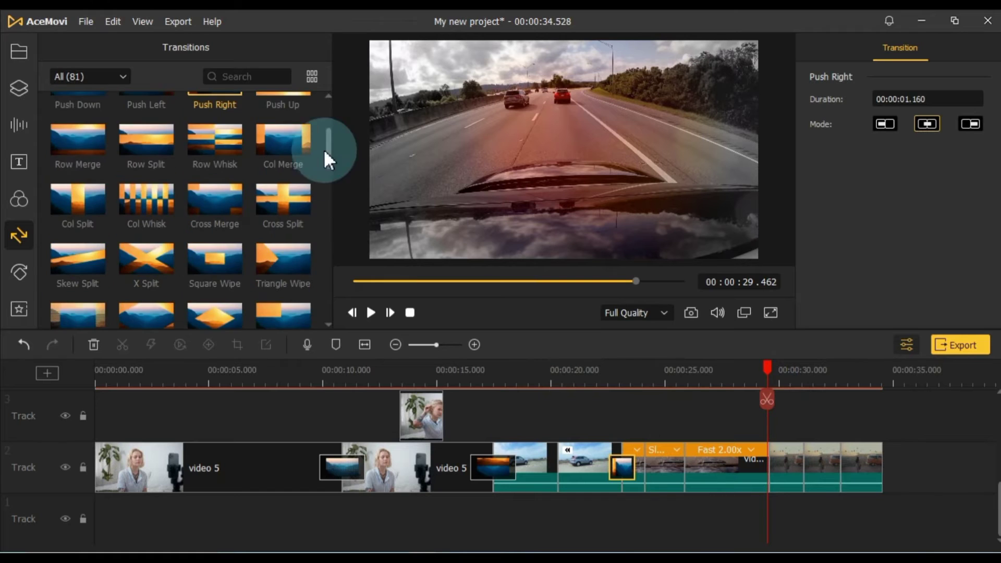
left_click_drag(328, 145, 340, 183)
left_click_drag(77, 208, 782, 464)
left_click(756, 384)
key("space")
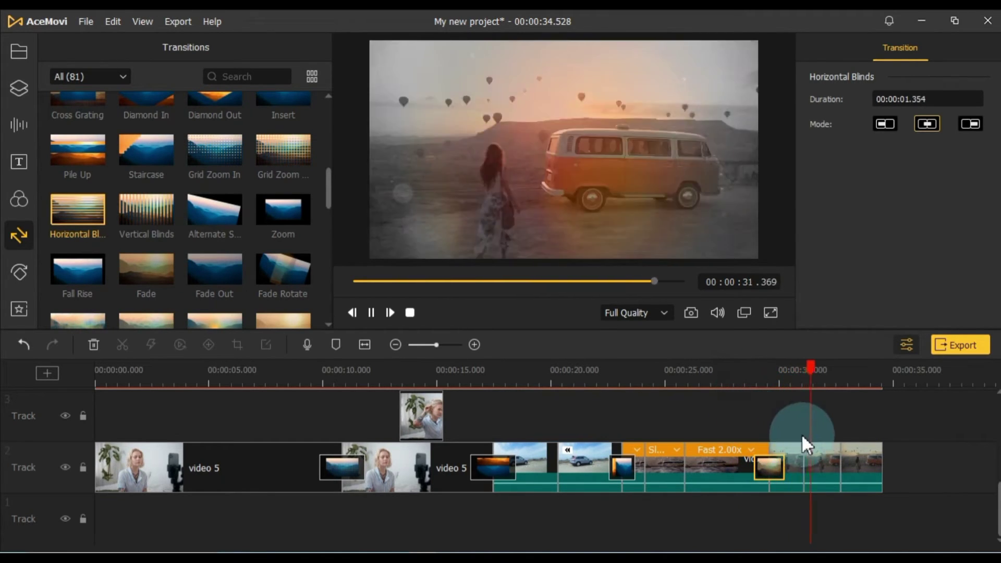
key("space")
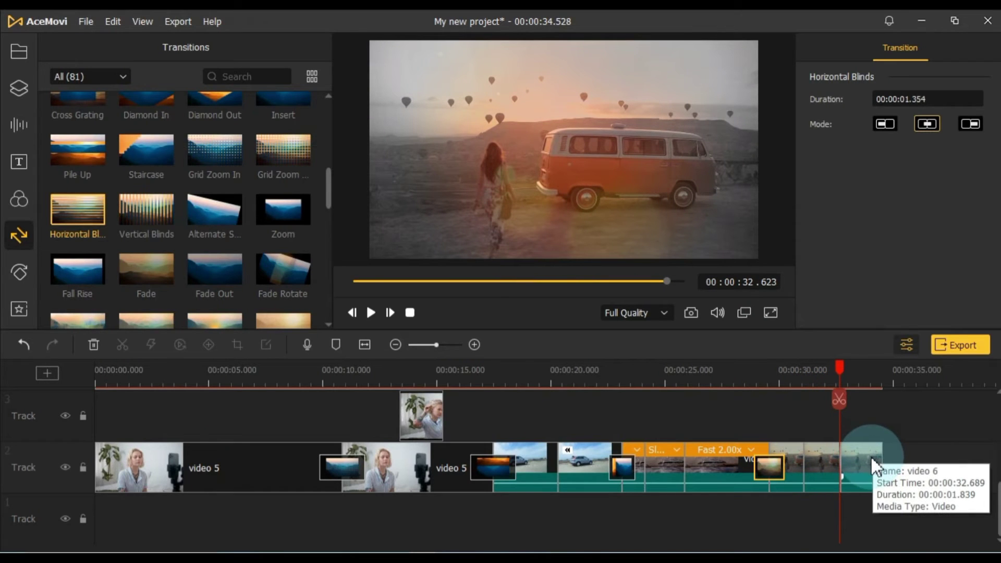
Add a 1.355-second Fade Out to the end of the last clip and play it.
left_click_drag(839, 372, 867, 384)
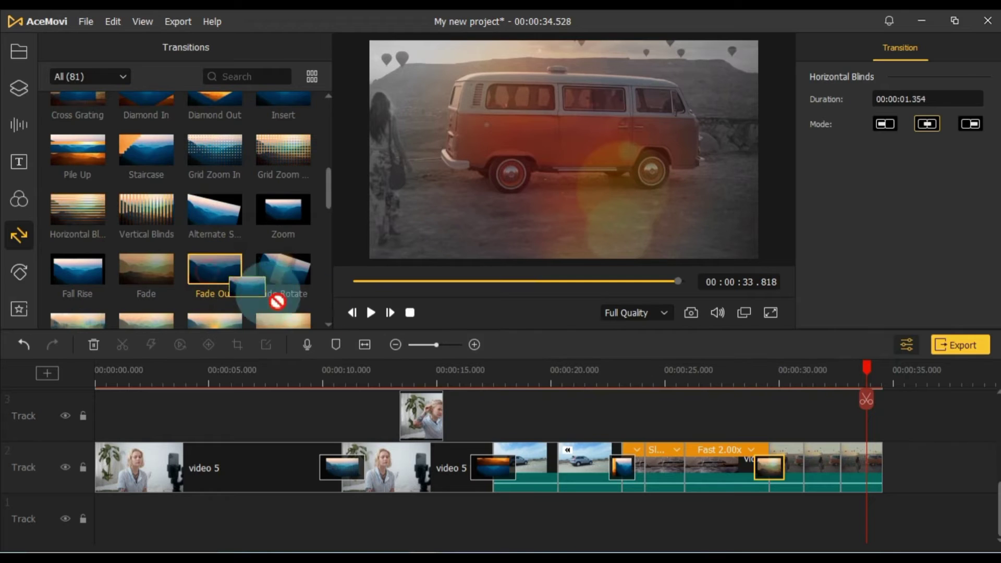
left_click_drag(324, 313, 854, 470)
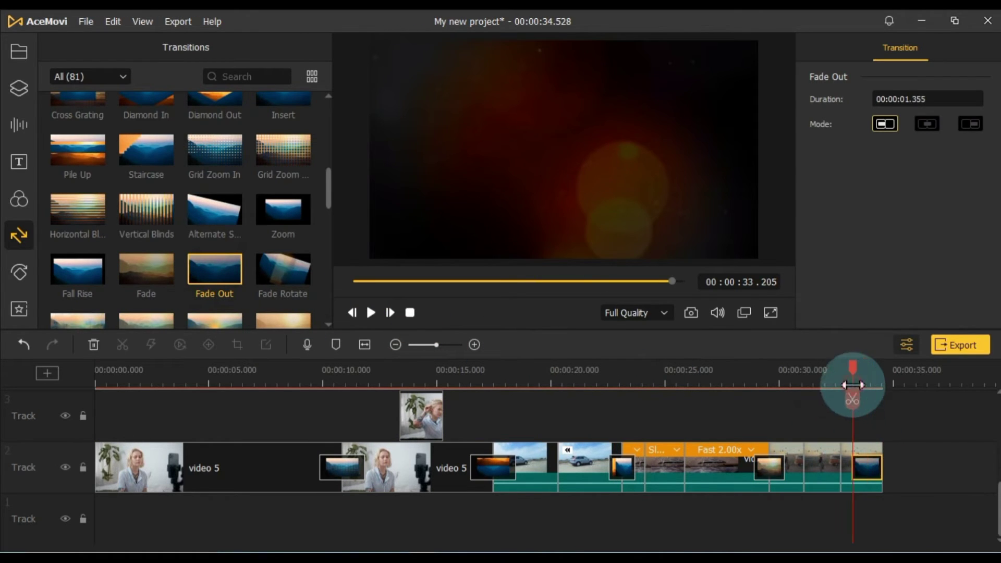
key("space")
left_click_drag(831, 384, 837, 385)
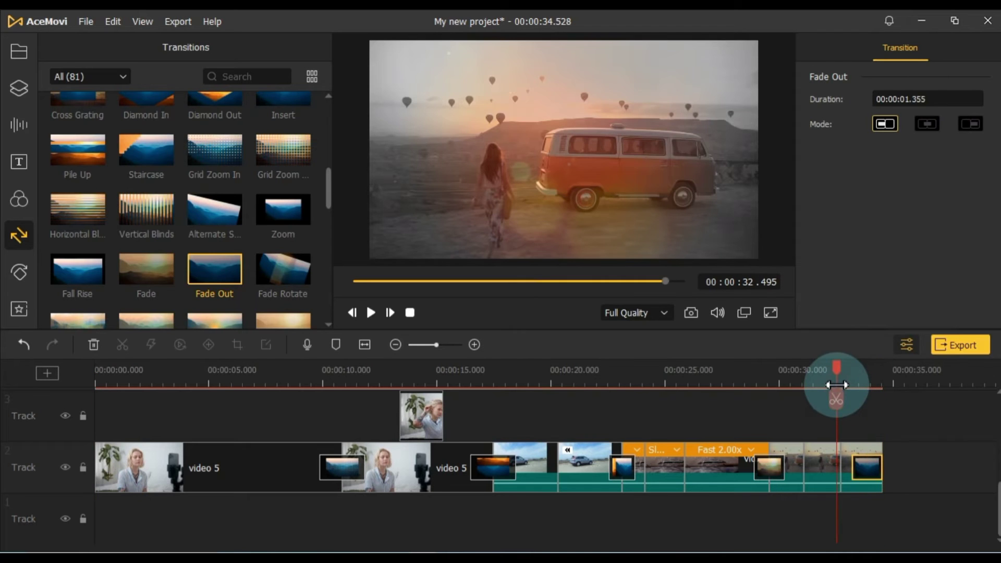
key("space")
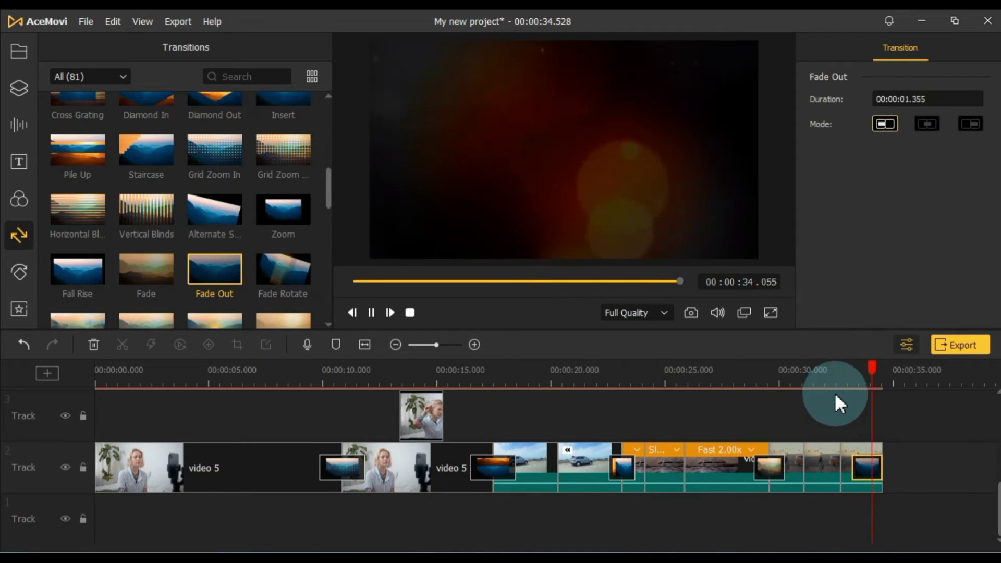
left_click(875, 429)
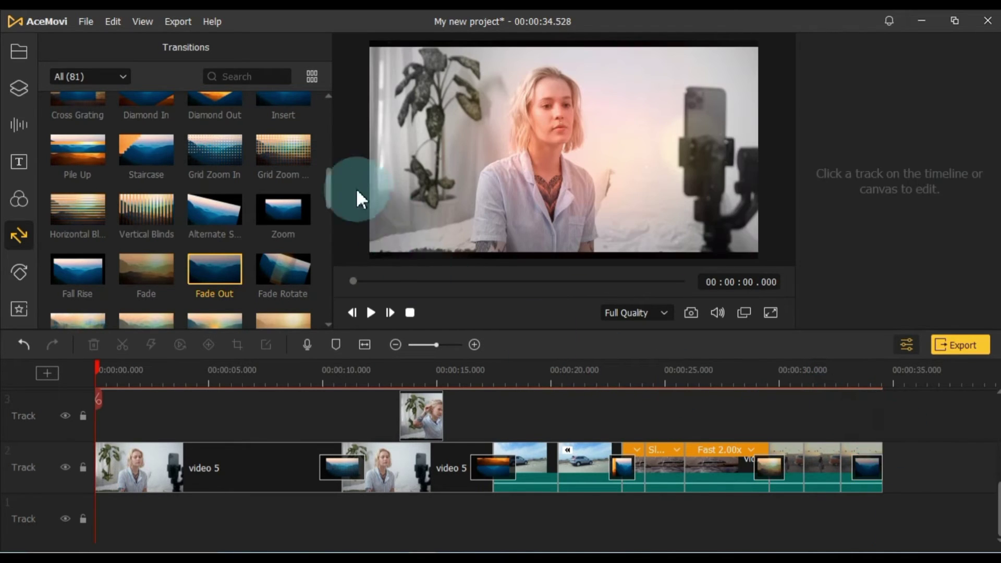
Apply the Drop Bounce animation to the opening video 5 clip and preview it.
left_click_drag(324, 180, 316, 160)
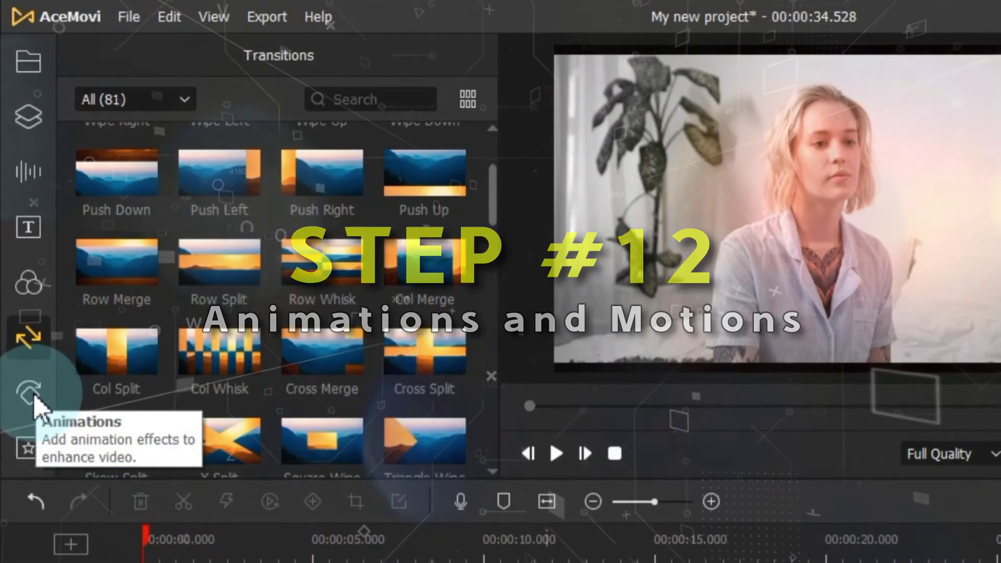
left_click(35, 398)
left_click(112, 561)
key("space")
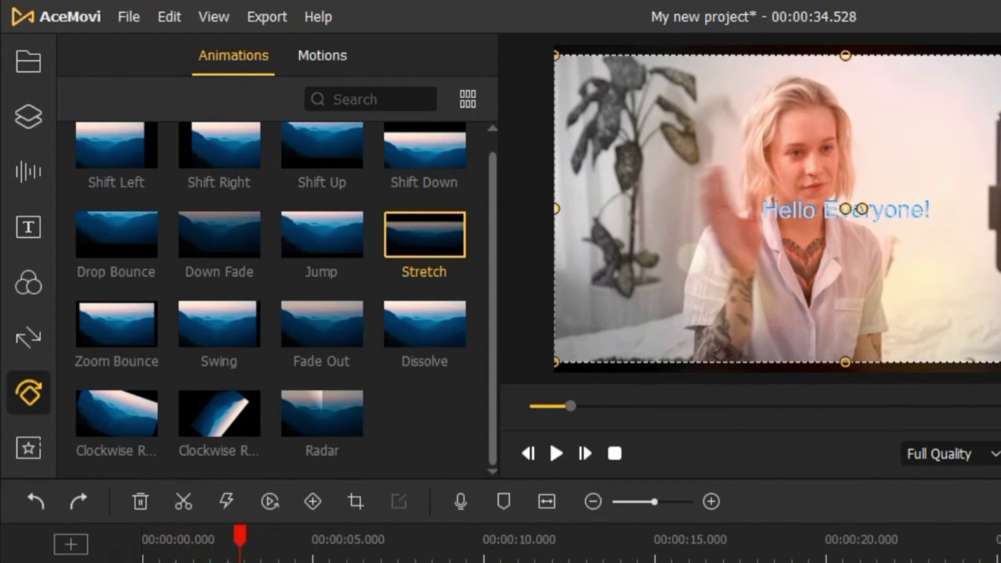
left_click_drag(241, 550, 145, 550)
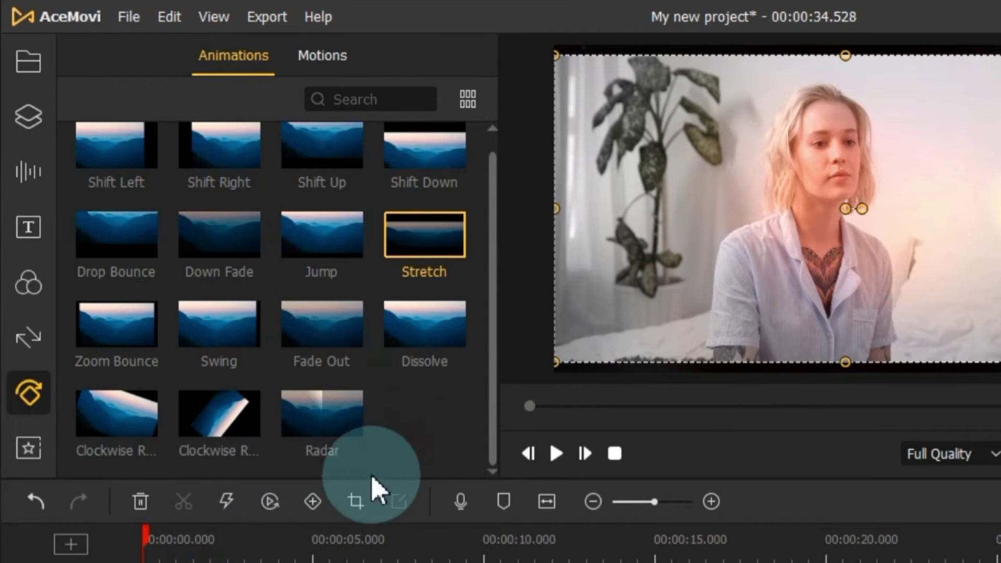
scroll(235, 265, "up", 1)
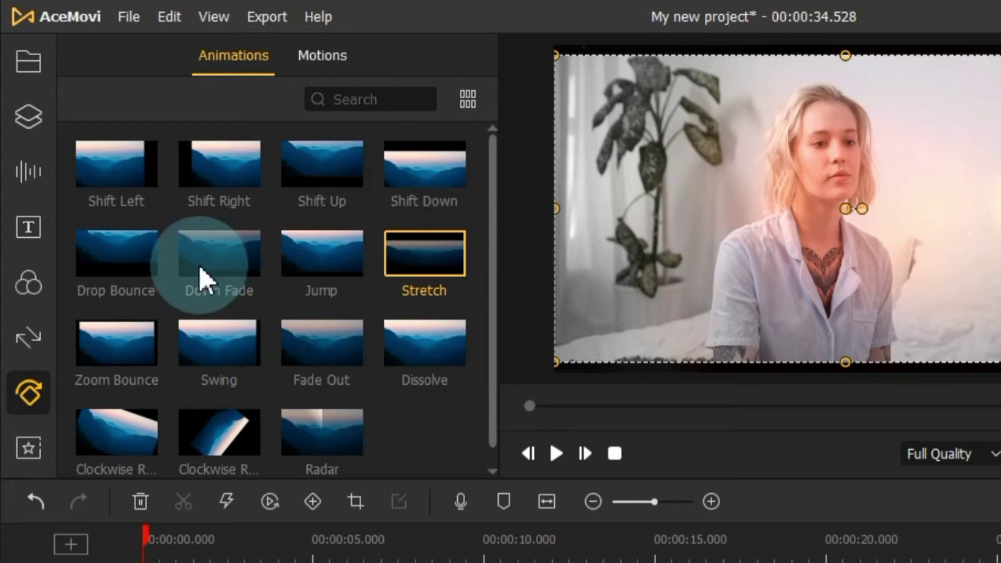
left_click_drag(109, 286, 163, 562)
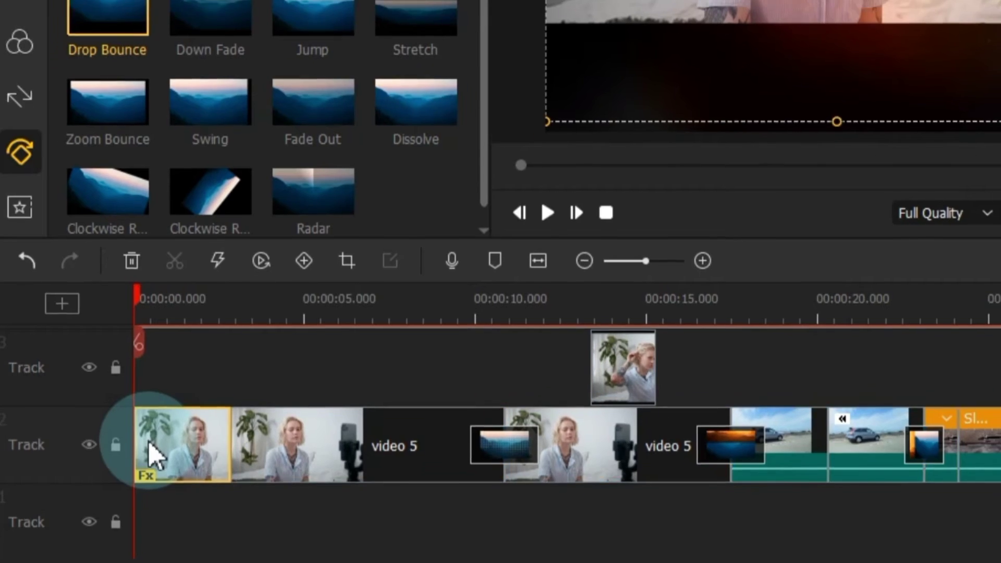
key("space")
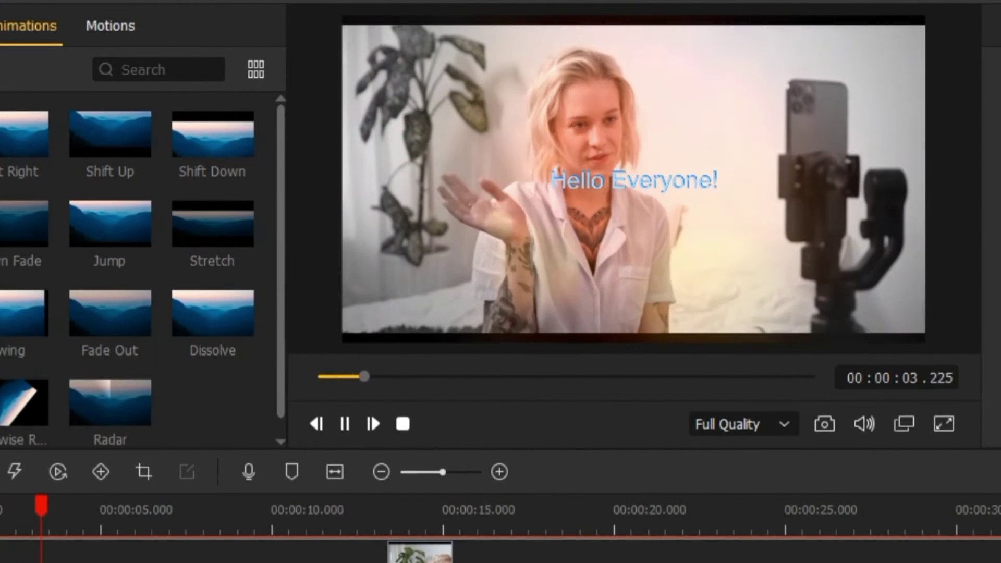
left_click(16, 562)
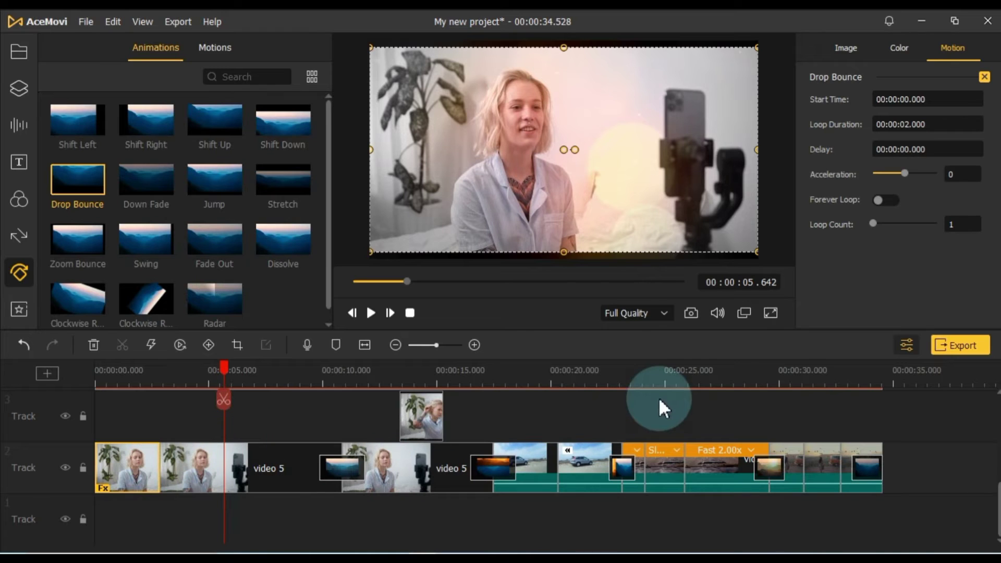
Apply Dissolve to the video 4 road clip and play it from about 23.9 s.
left_click(644, 380)
left_click(659, 475)
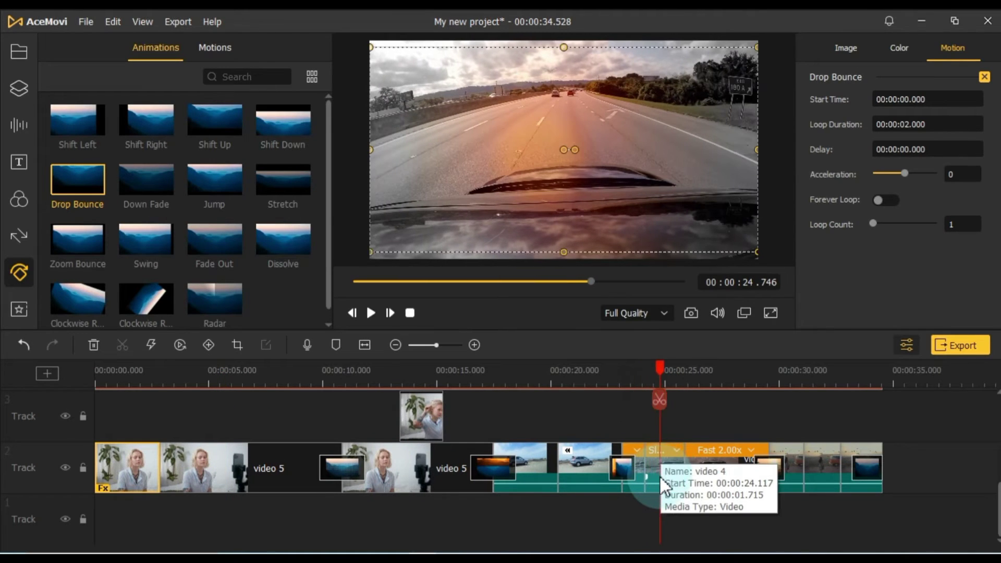
left_click(213, 46)
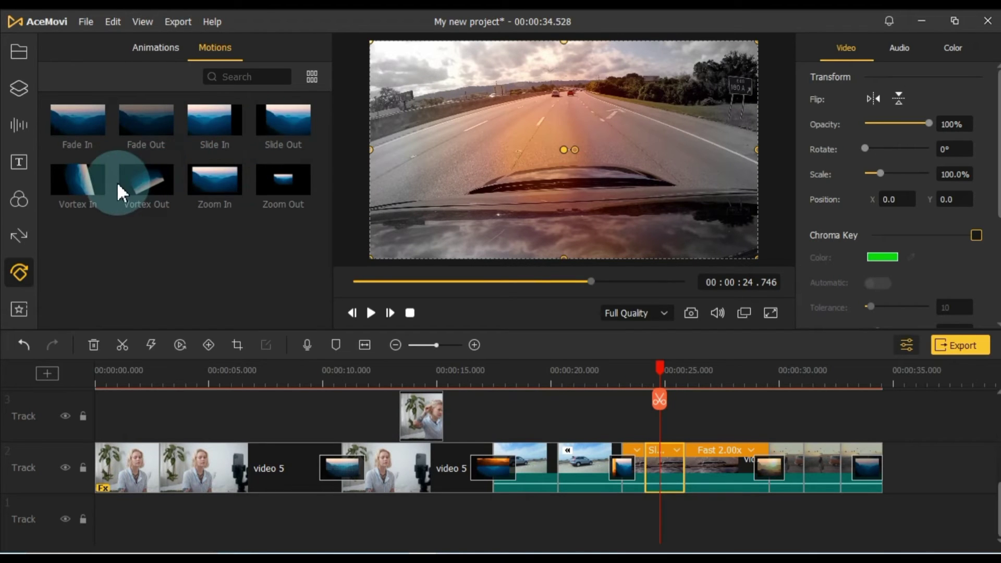
left_click(148, 48)
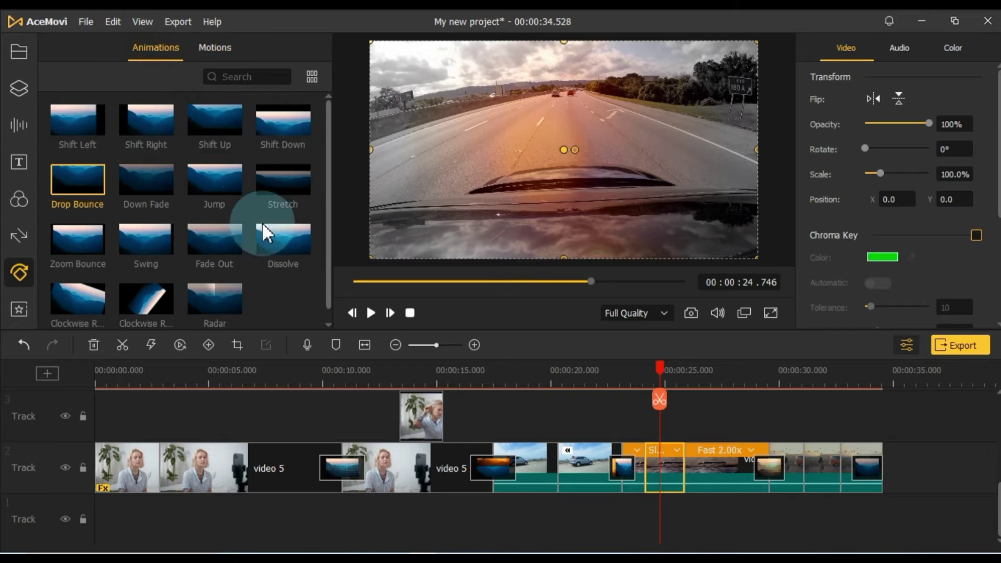
left_click_drag(525, 371, 660, 466)
left_click_drag(659, 399, 648, 386)
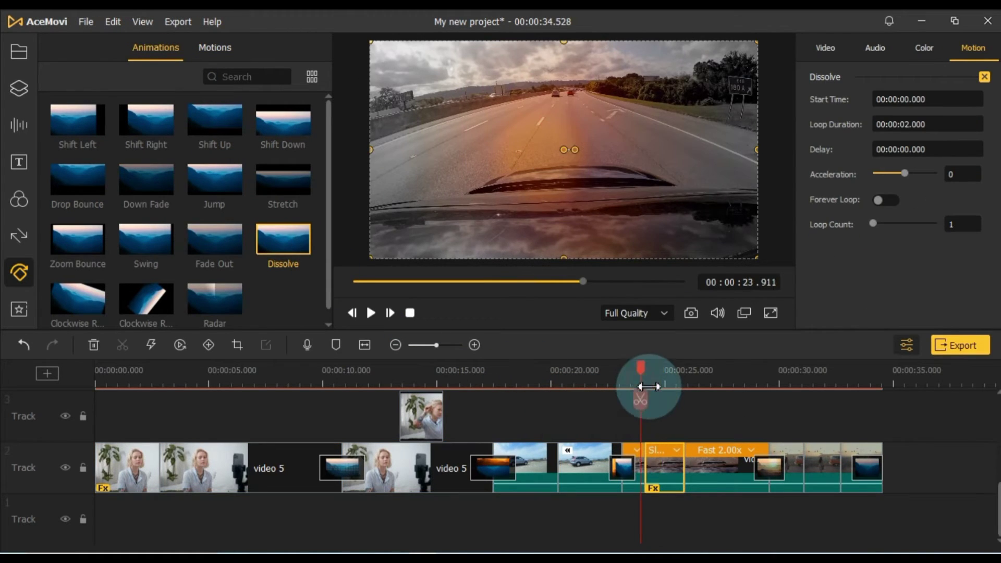
key("space")
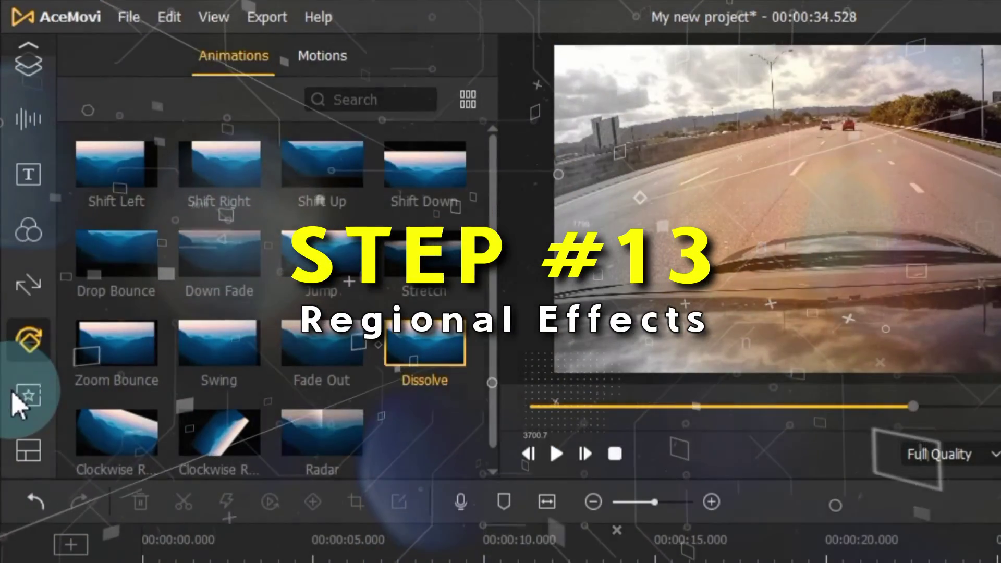
Add a Magnify effect to the highway clip at about 27.1 seconds.
left_click(21, 398)
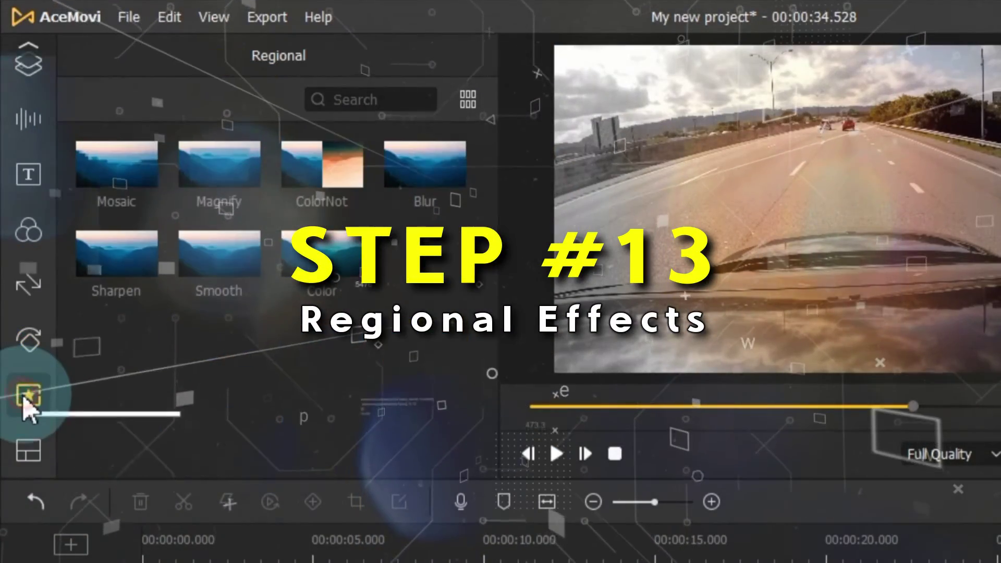
left_click(246, 390)
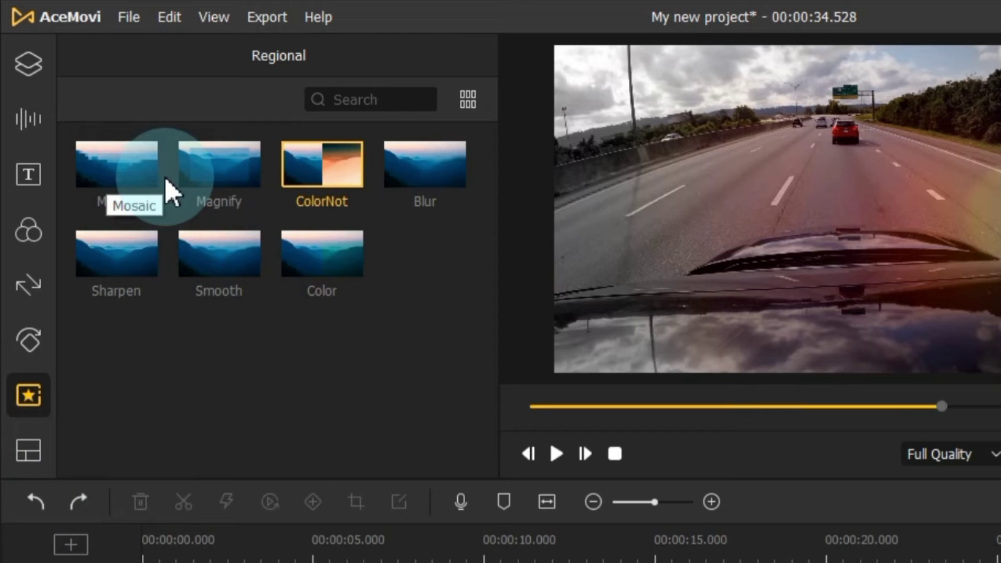
left_click_drag(217, 195, 1000, 562)
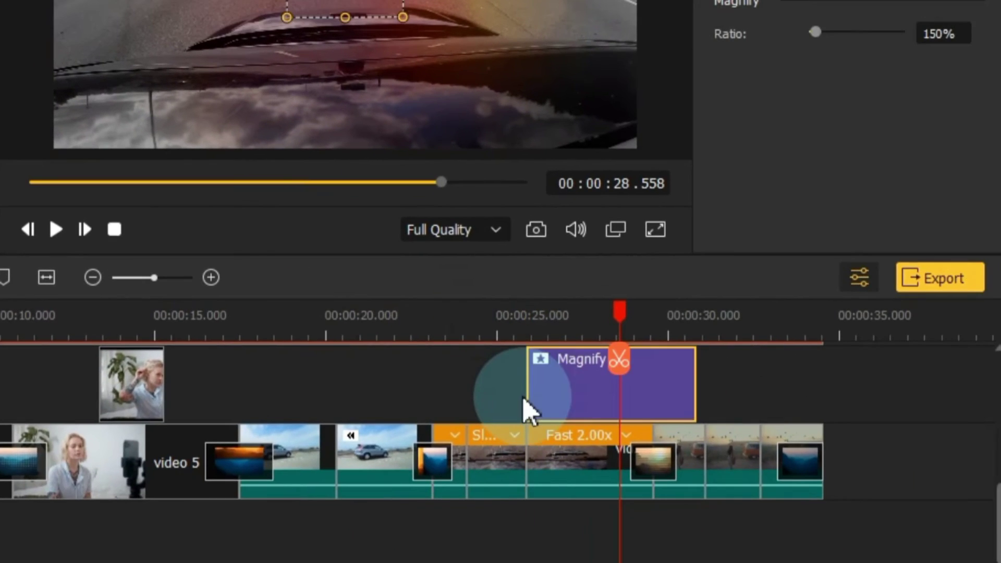
left_click(572, 315)
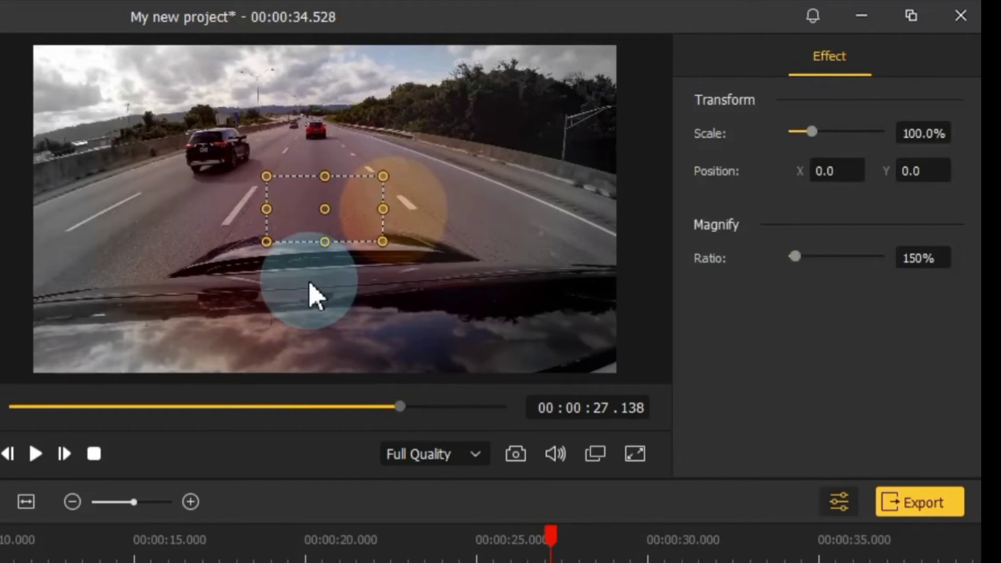
Set Magnify ratio to 445%, scale the box to 204.2% over the cars ahead, and preview.
left_click_drag(795, 256, 834, 256)
left_click(831, 157)
mouse_move(810, 141)
left_mouse_down()
mouse_move(873, 144)
mouse_move(817, 148)
left_mouse_up()
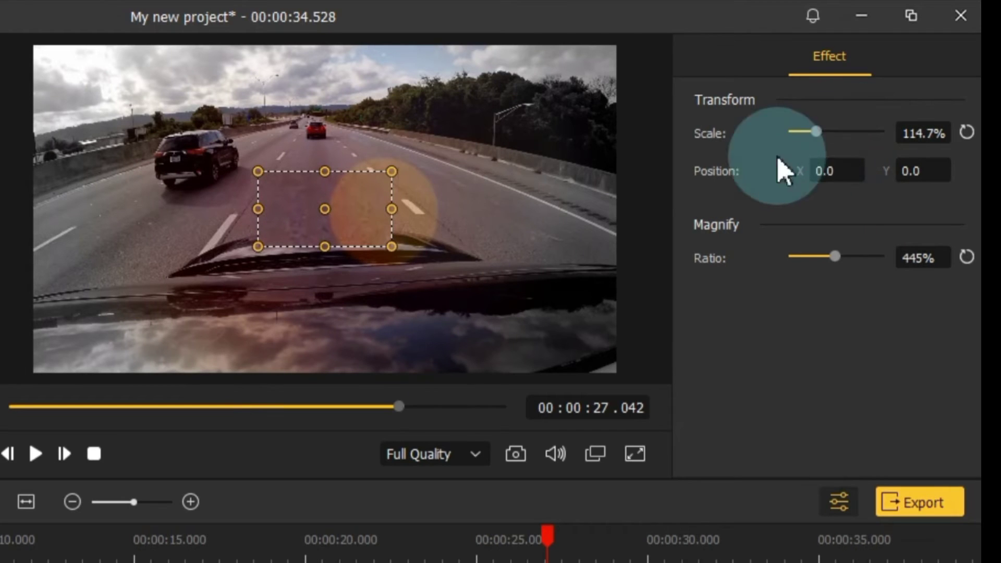
left_click_drag(323, 208, 305, 127)
left_click_drag(371, 166, 474, 224)
left_click_drag(353, 161, 310, 128)
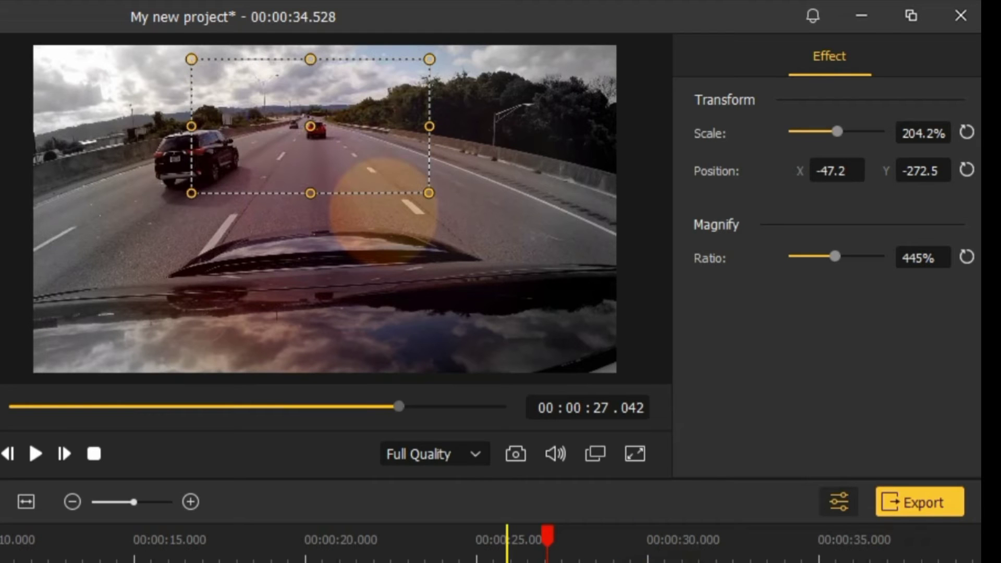
key("space")
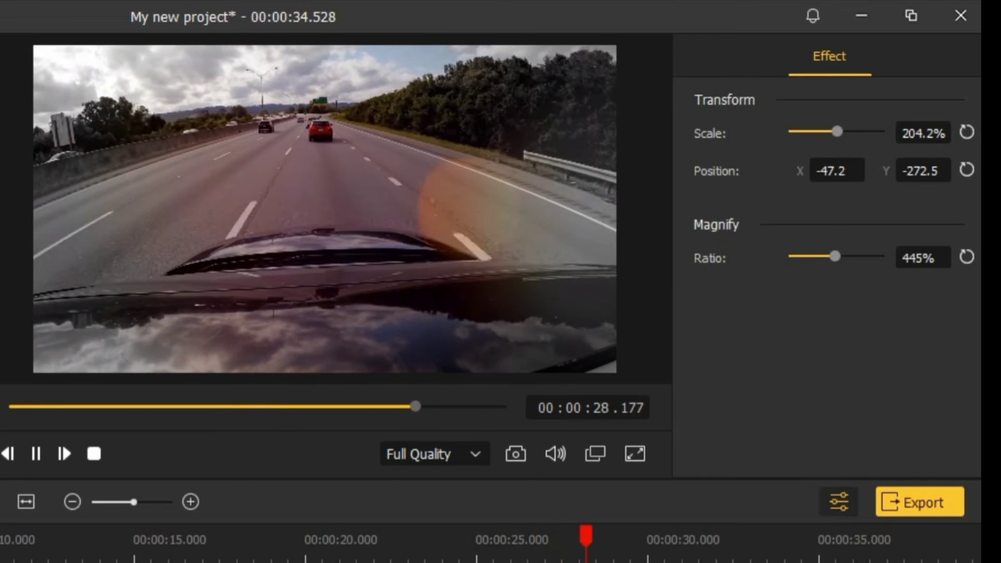
key("space")
key("Escape")
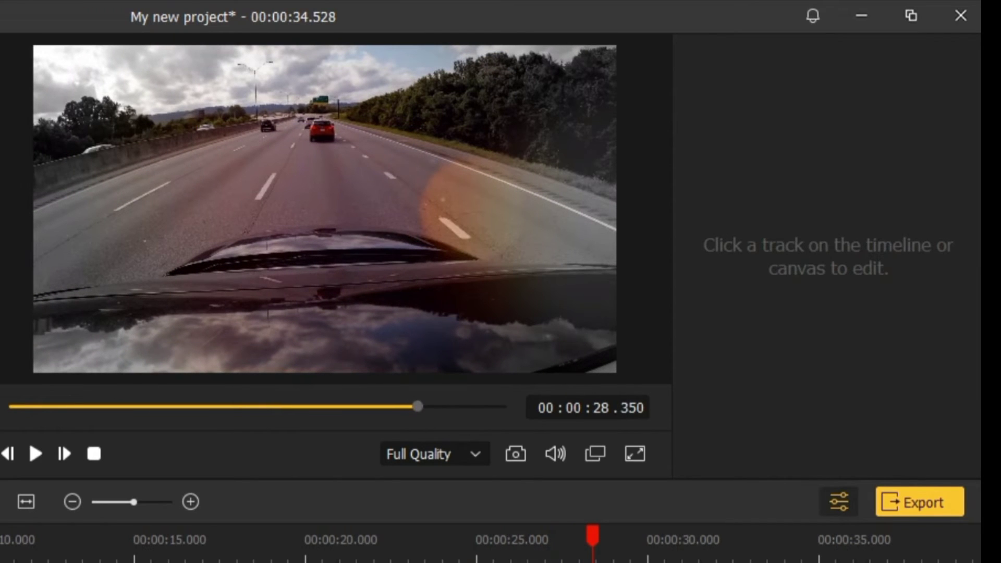
Select the light overlay on the highway shot and scale it up to 500%.
left_click(626, 537)
left_click(324, 208)
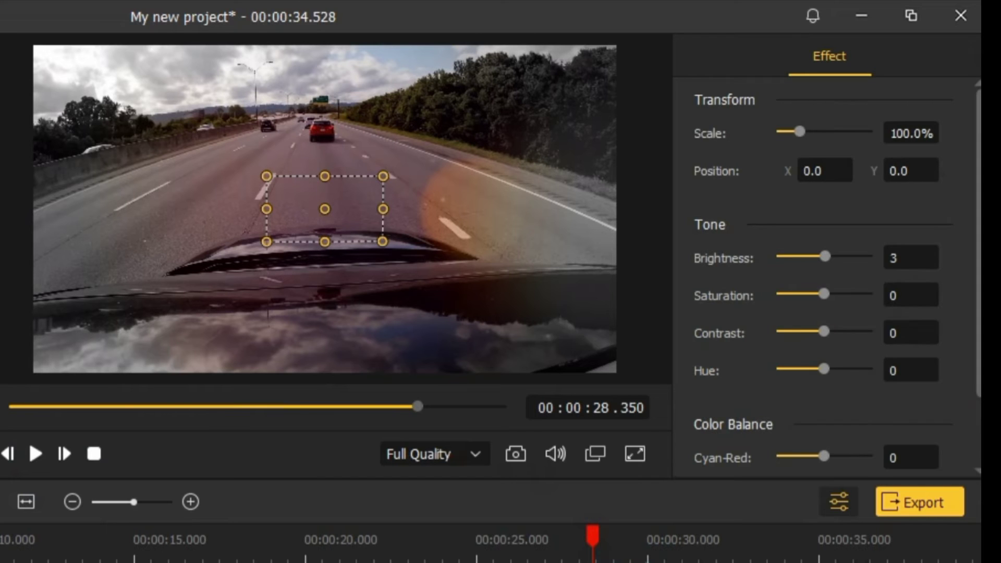
left_click(592, 548)
left_click_drag(610, 547, 615, 548)
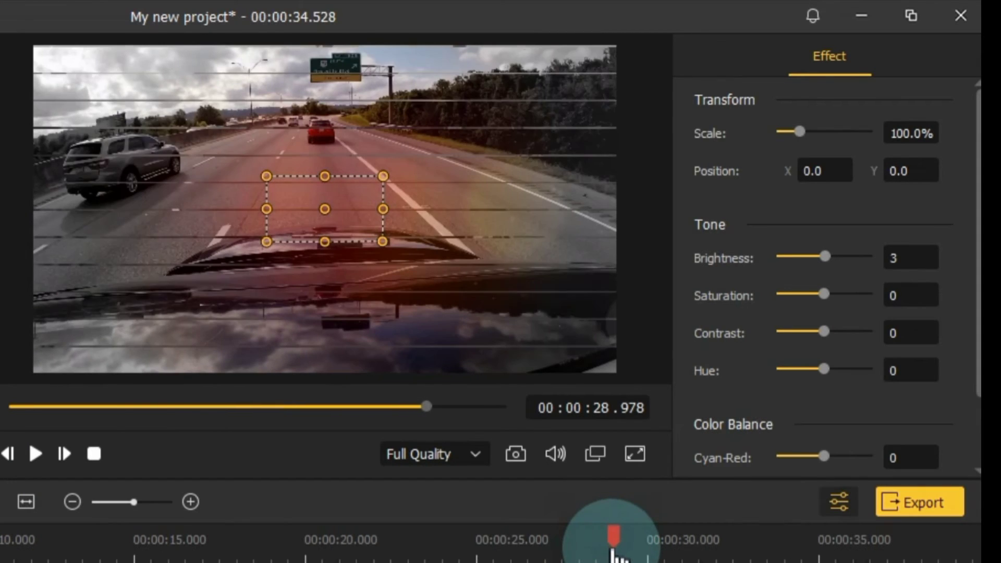
left_click(522, 421)
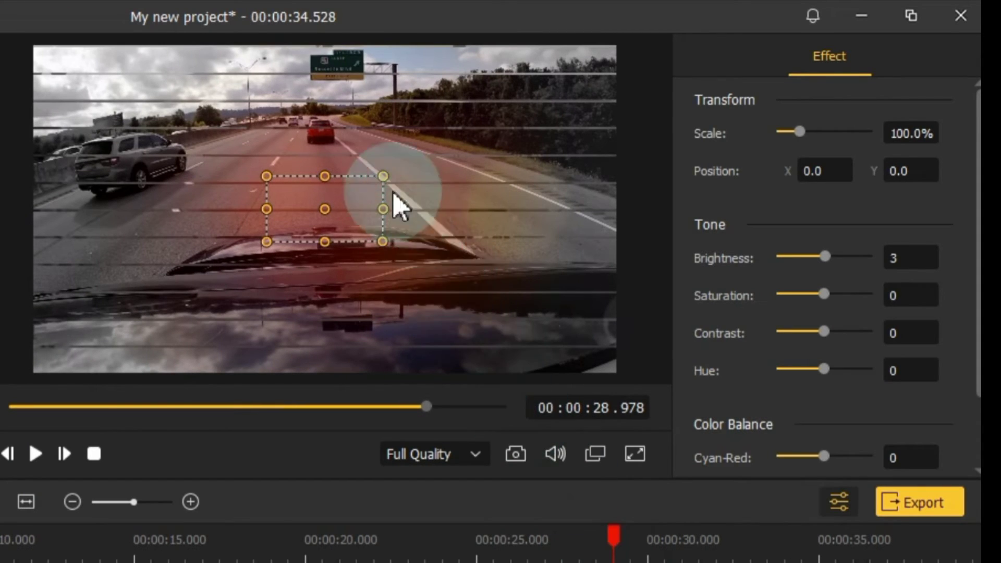
left_click_drag(381, 174, 607, 65)
left_click_drag(275, 249, 60, 376)
Set the overlay to brightness 21, saturation 28, contrast 14, hue -21 and replay from 28 s.
left_click_drag(816, 256, 838, 301)
left_click_drag(829, 336, 815, 373)
left_click(585, 533)
key("space")
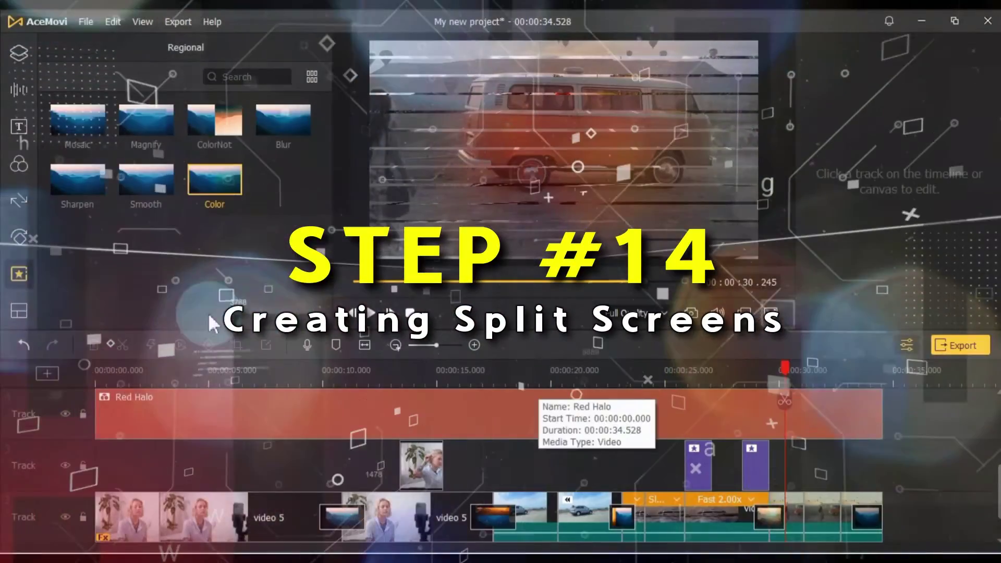
Place the 2-5 split-screen template at the end of the timeline.
left_click(18, 310)
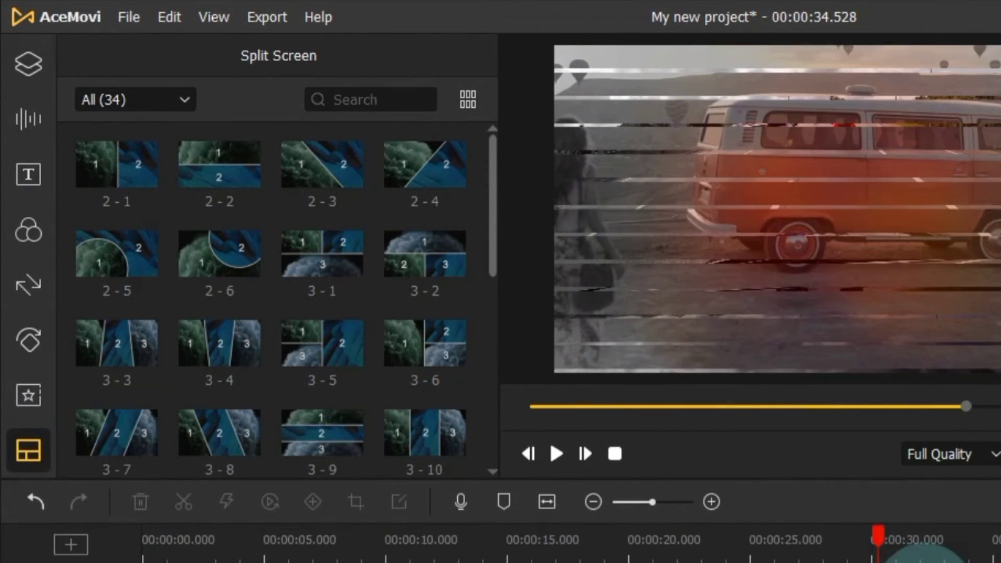
left_click(889, 543)
left_click_drag(922, 552, 994, 553)
mouse_move(111, 286)
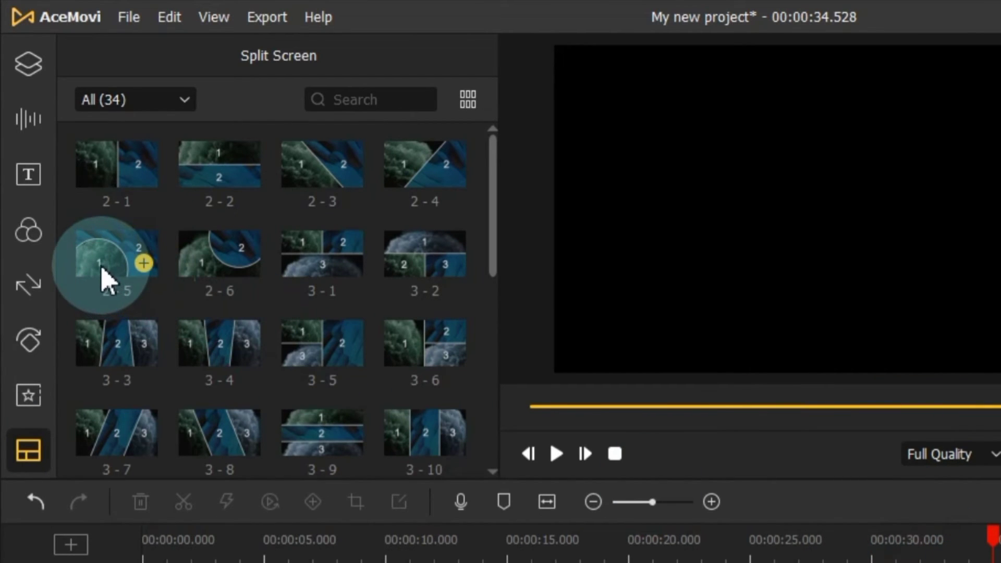
left_click_drag(101, 271, 988, 562)
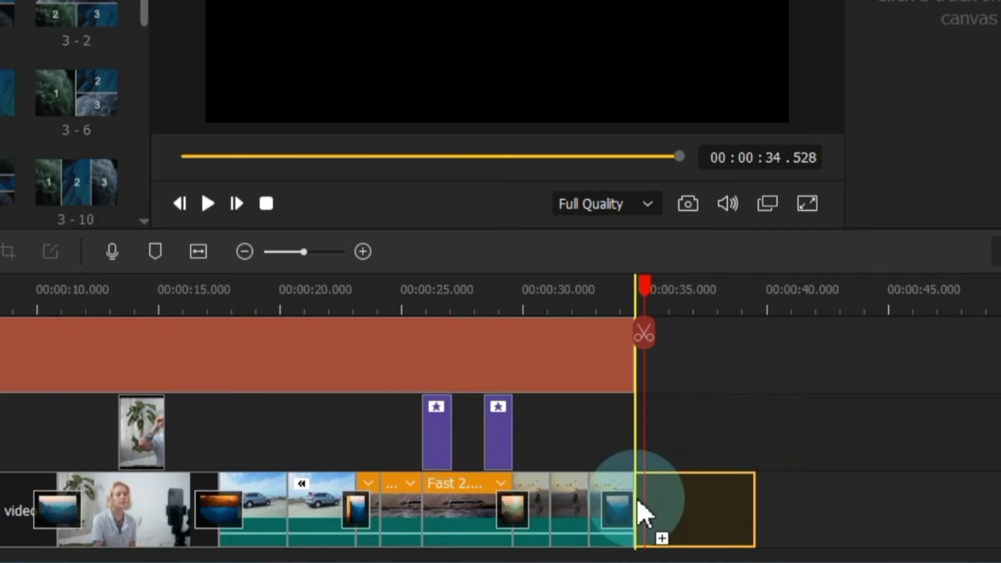
left_click_drag(645, 514, 646, 513)
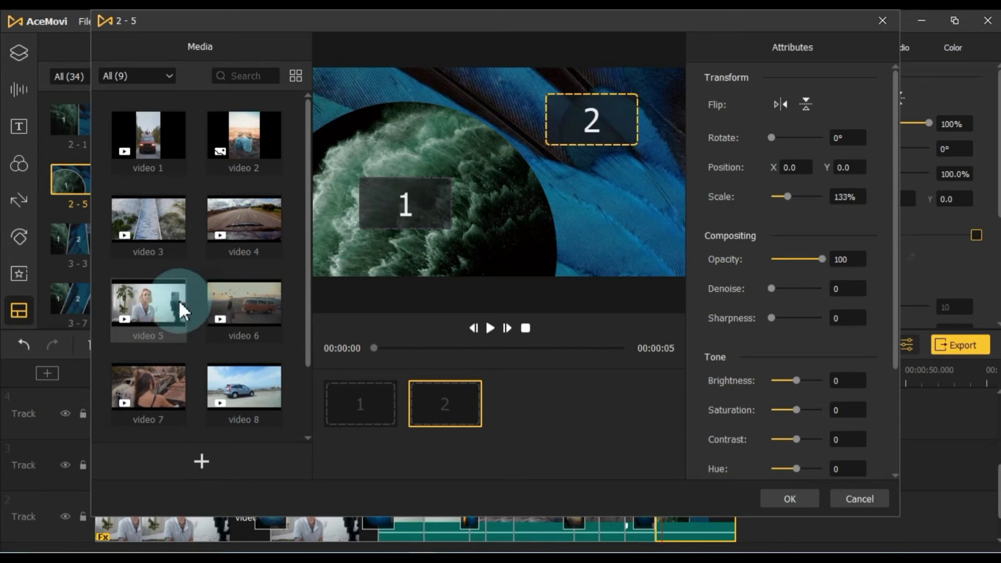
Put video 7 into slot 1, scale it to 98% and mirror it horizontally.
left_click_drag(143, 393, 376, 226)
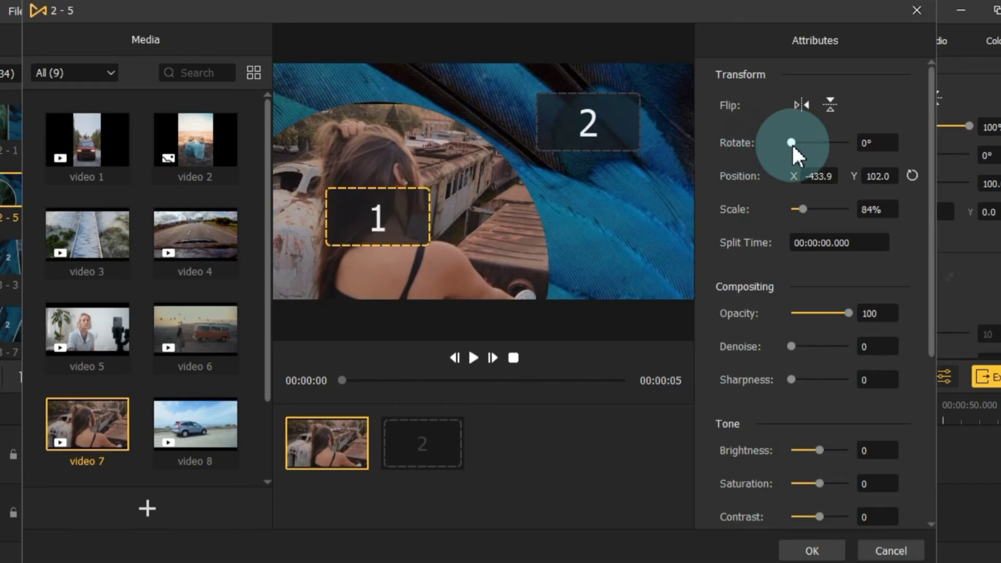
left_click_drag(803, 210, 806, 207)
mouse_move(791, 142)
left_mouse_down()
mouse_move(811, 145)
mouse_move(783, 152)
left_mouse_up()
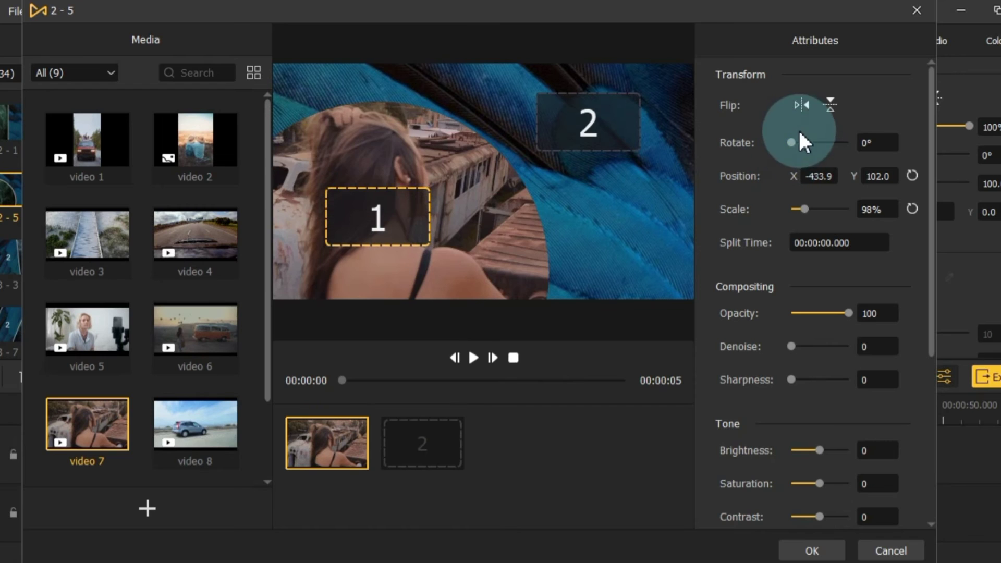
left_click(799, 107)
left_click(829, 101)
left_click(829, 101)
Keep the slot 1 video at opacity 100 and brightness 0.
left_click(841, 311)
left_click_drag(814, 320, 833, 341)
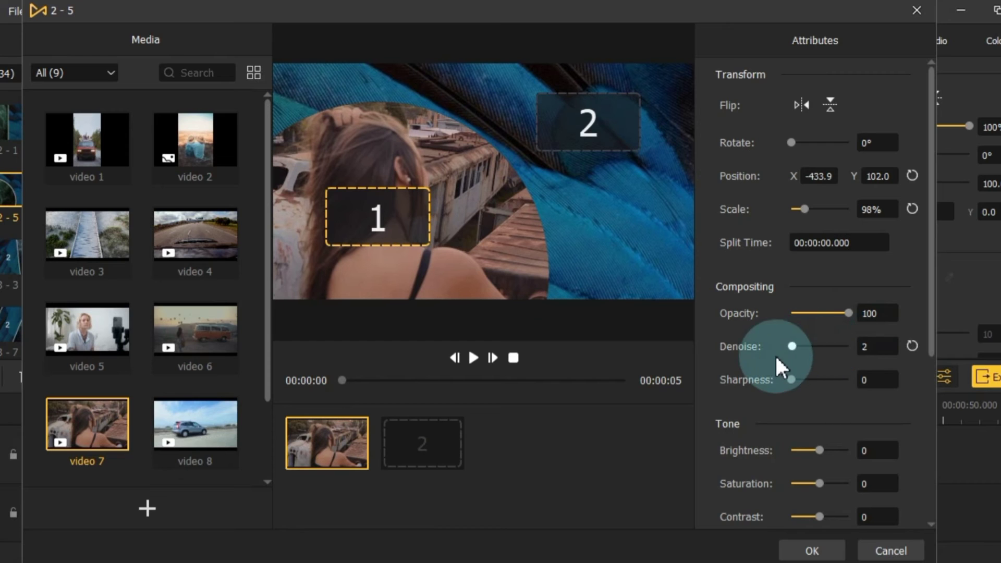
left_click_drag(931, 237, 929, 394)
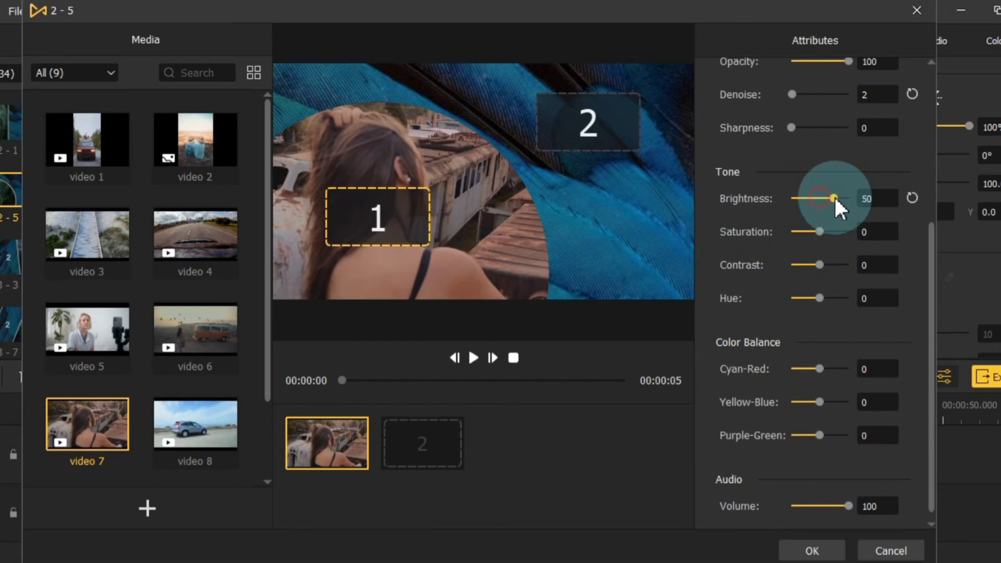
left_click_drag(838, 199, 903, 195)
left_click(911, 198)
left_click_drag(930, 272, 912, 90)
left_click(811, 552)
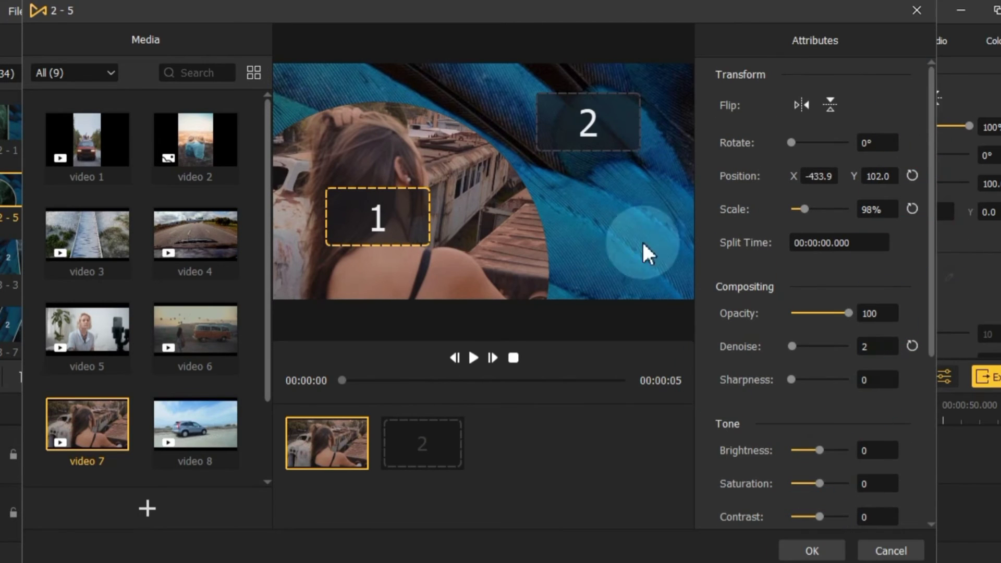
Drop video 3 into slot 2 and confirm the split screen.
left_click(594, 125)
scroll(127, 331, "down", 2)
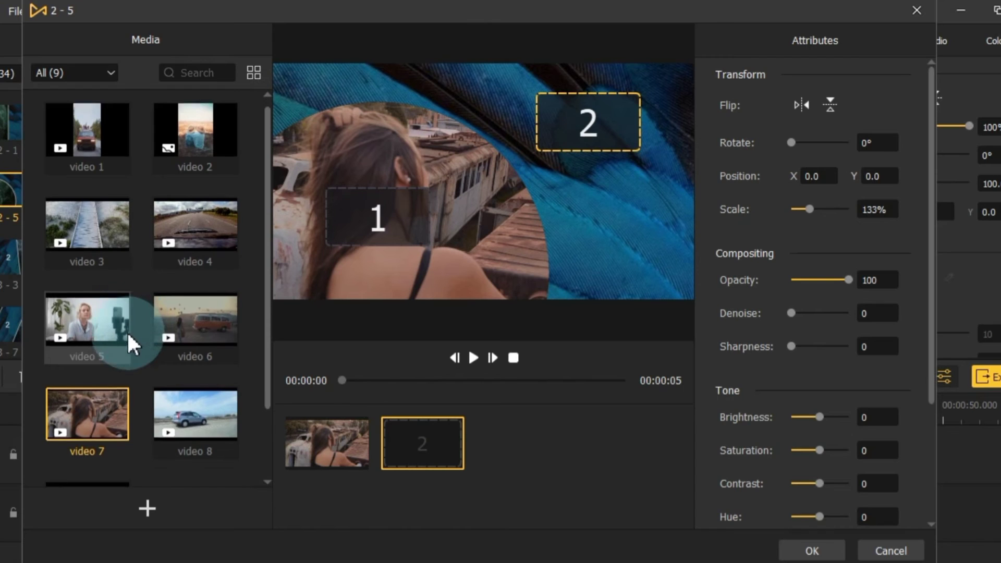
left_click_drag(88, 137, 587, 127)
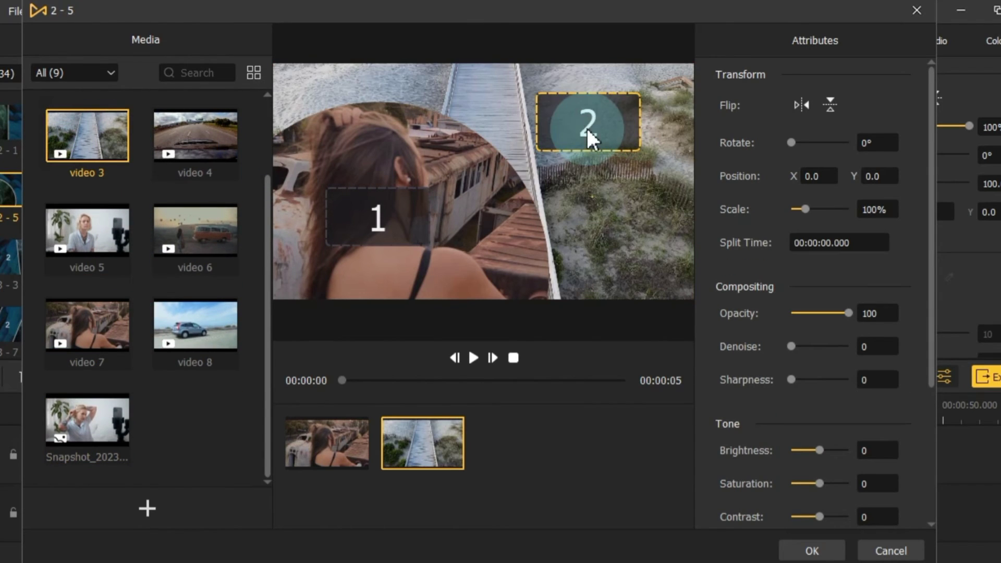
left_click(807, 551)
left_click(748, 500)
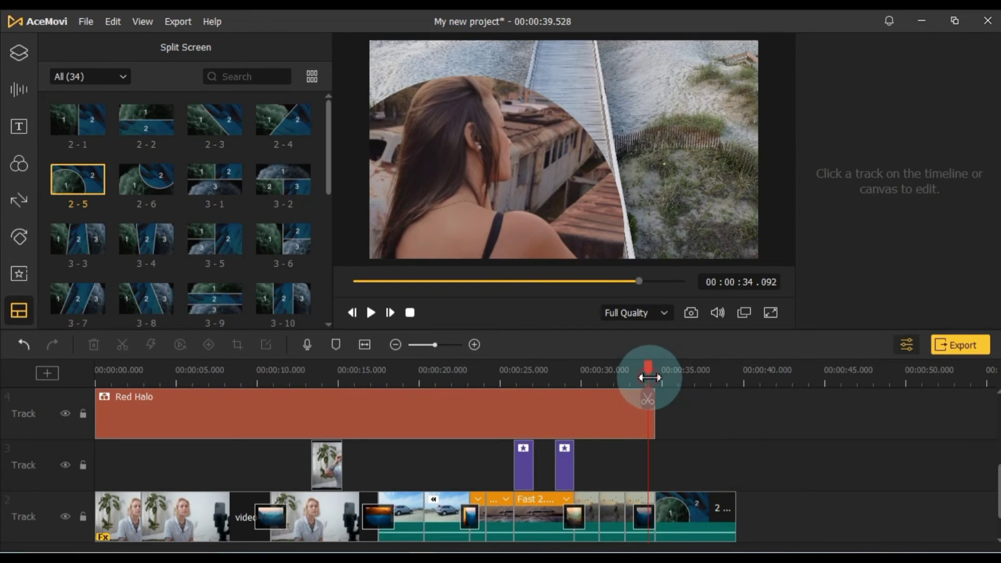
left_click_drag(649, 376, 649, 517)
left_click(646, 516)
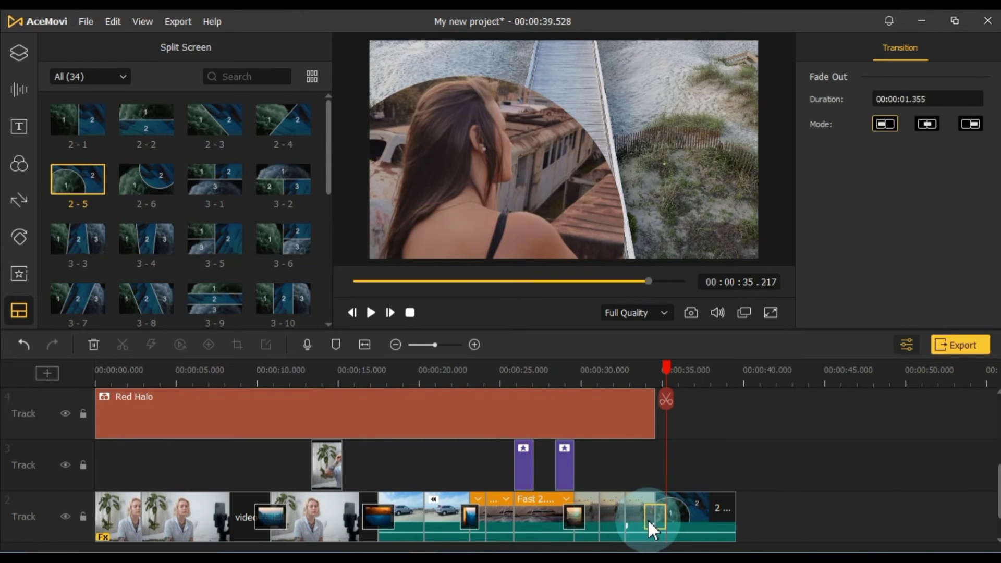
left_click(639, 374)
key("space")
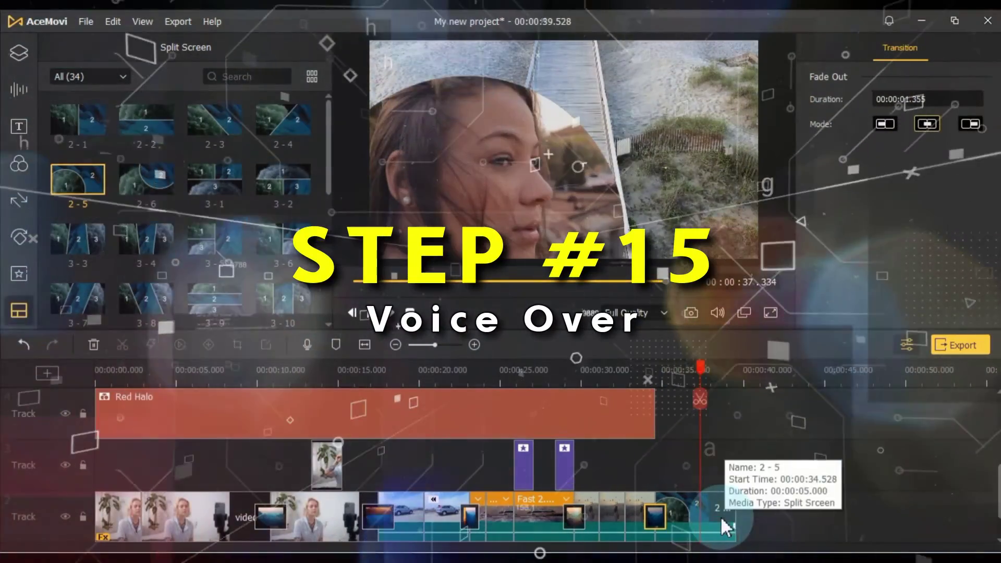
left_click(746, 514)
scroll(746, 513, "down", 2)
left_click_drag(526, 375, 563, 384)
left_click(613, 463)
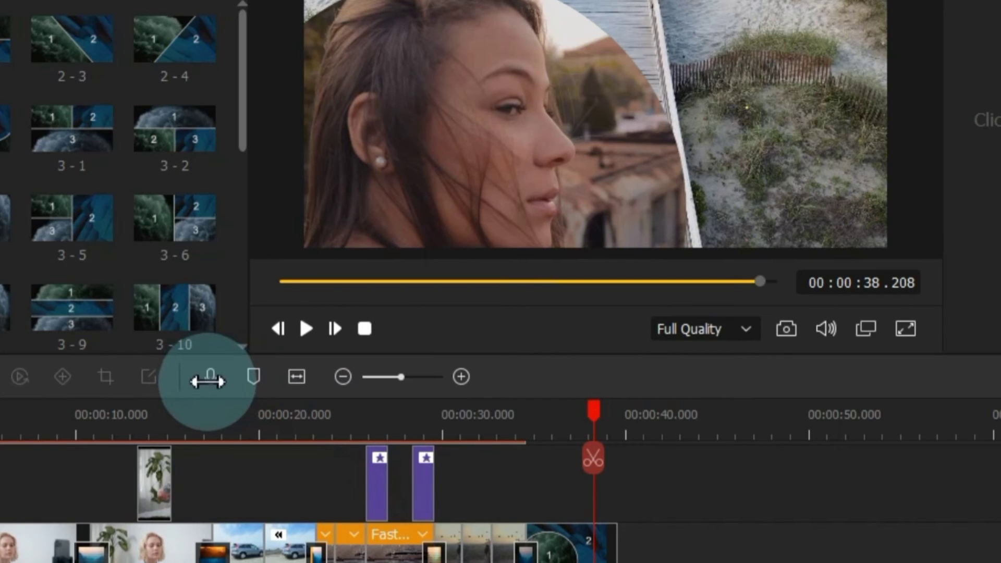
Record a short voice-over with the microphone recorder and add it to the project.
left_click(211, 387)
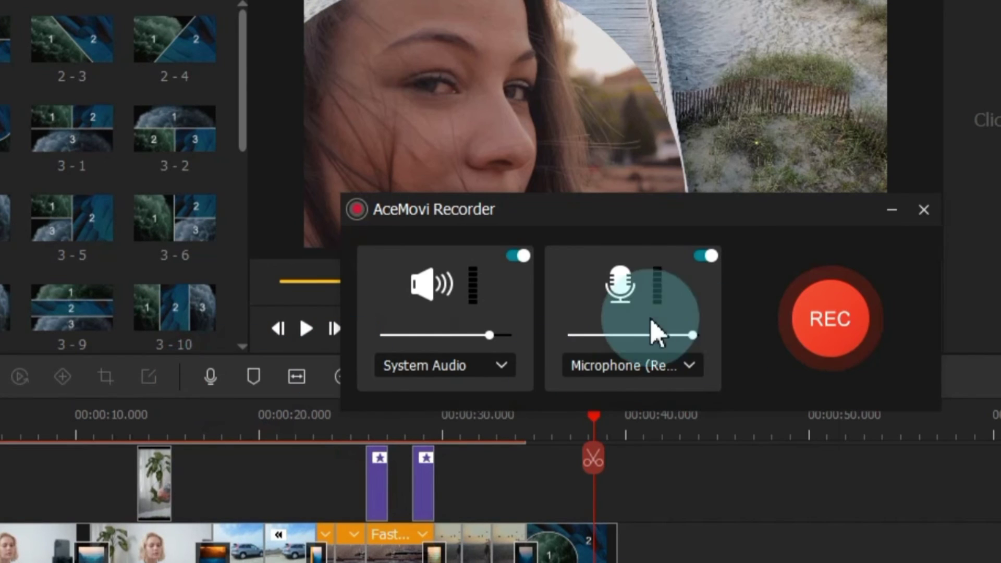
left_click(462, 360)
left_click(461, 366)
left_click(641, 380)
left_click(664, 364)
left_click(832, 323)
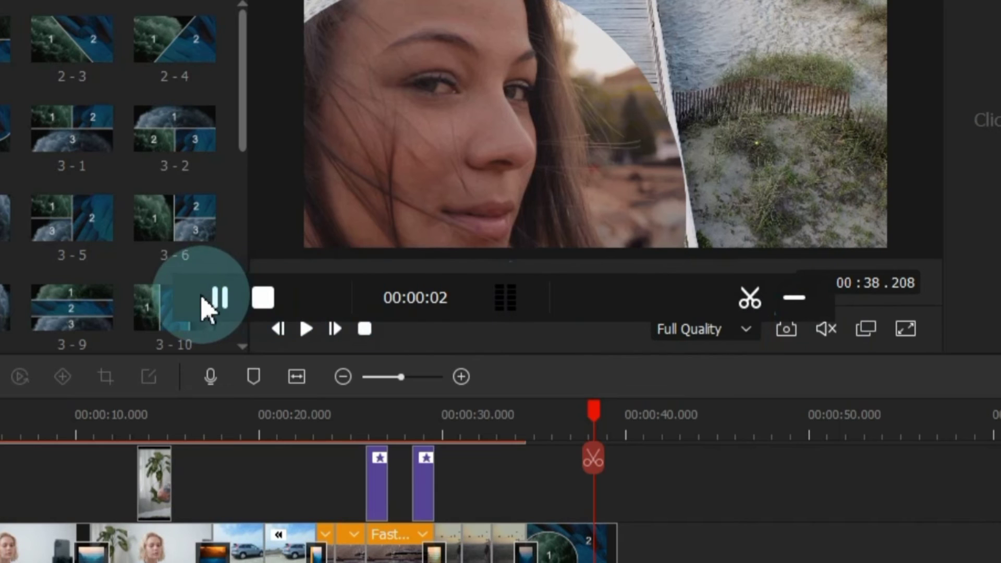
left_click(219, 301)
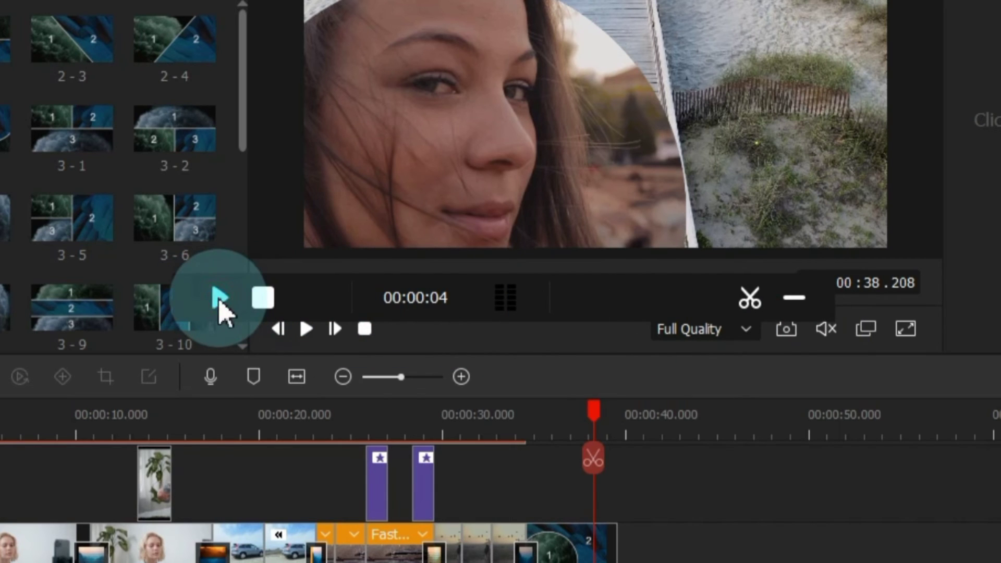
left_click(263, 300)
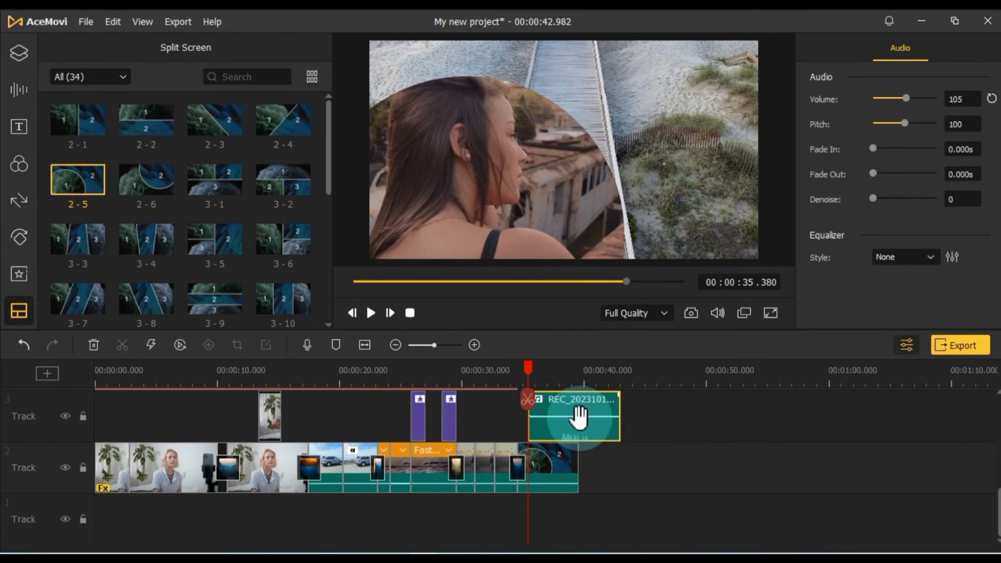
Move the voice-over to Track 1 and cut away everything before 34.718 seconds.
left_click_drag(580, 415, 547, 529)
left_click_drag(518, 386, 520, 384)
left_click(518, 400)
left_click(499, 519)
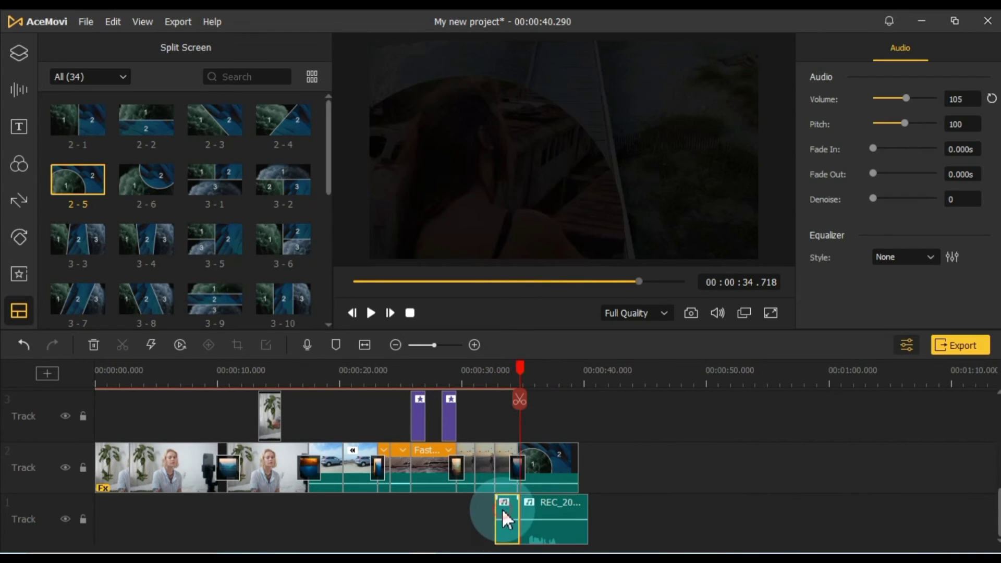
key("Delete")
Split the voice-over at about 38.6 seconds and delete the trailing piece.
left_click(568, 379)
left_click(573, 501)
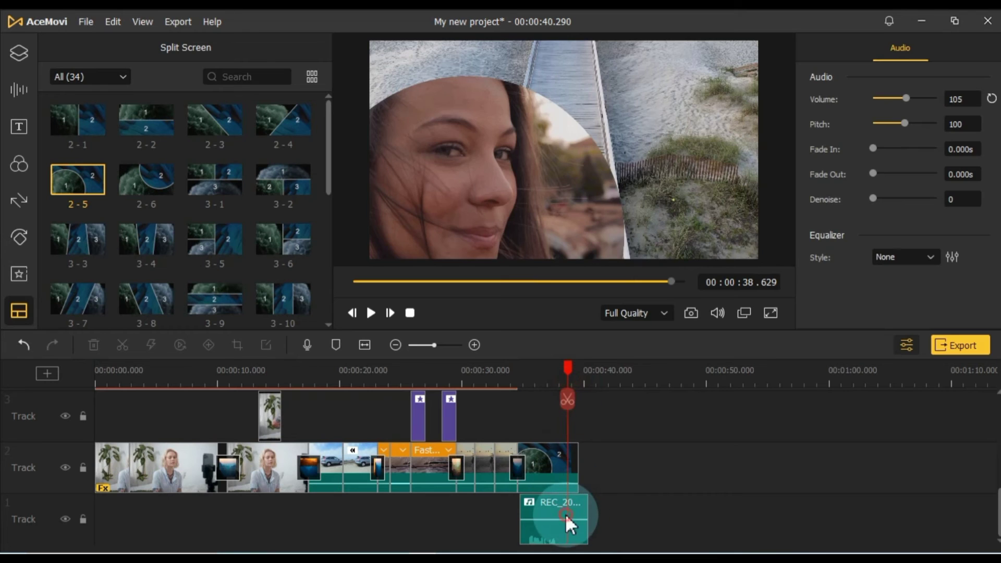
left_click(567, 400)
key("Delete")
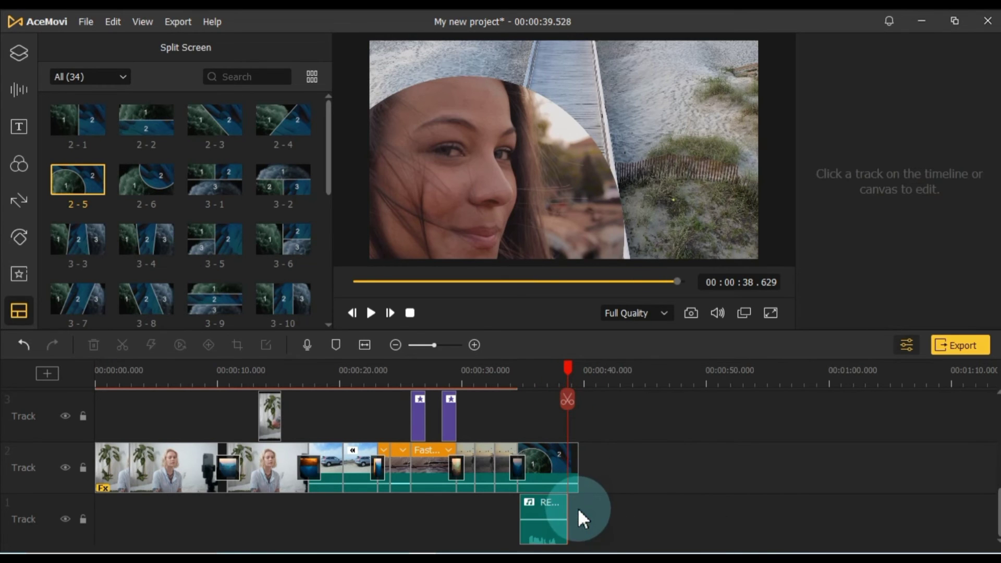
left_click_drag(572, 379, 565, 381)
scroll(559, 425, "up", 5)
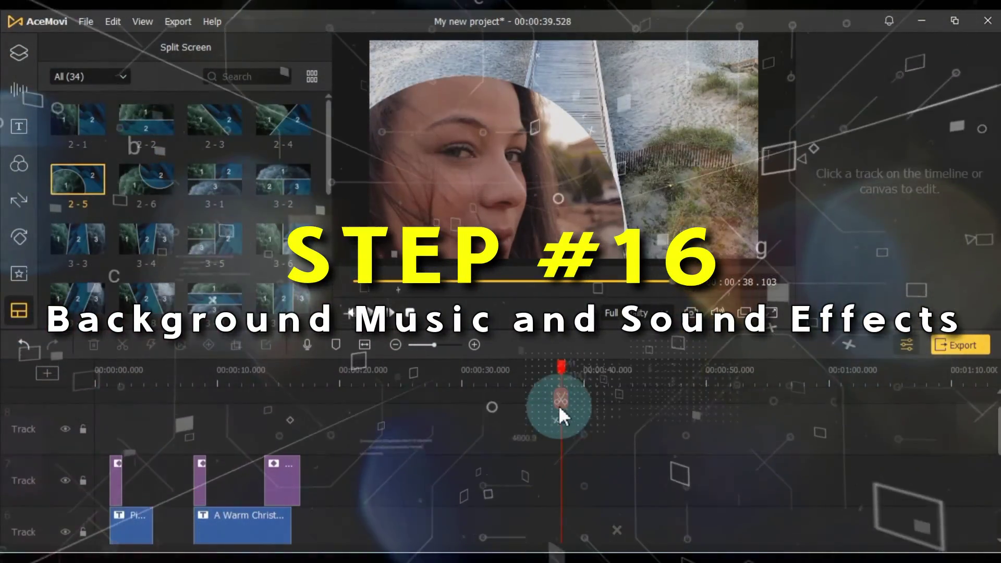
Rewind to the start and preview Advertime, City Sunshine and Pickled Pink in Background Music.
left_click_drag(563, 374, 223, 375)
left_click_drag(141, 415, 85, 413)
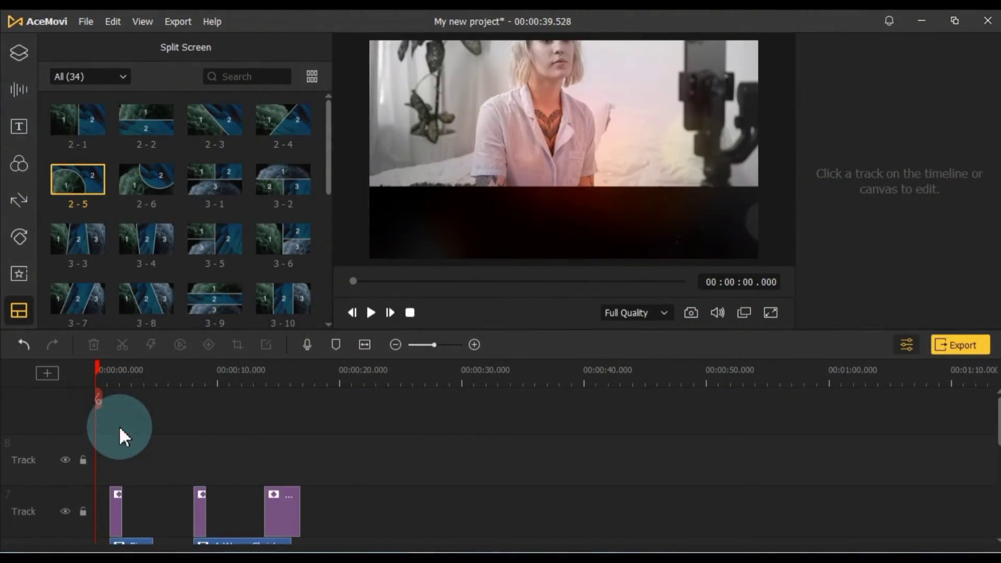
left_click(19, 89)
mouse_move(301, 113)
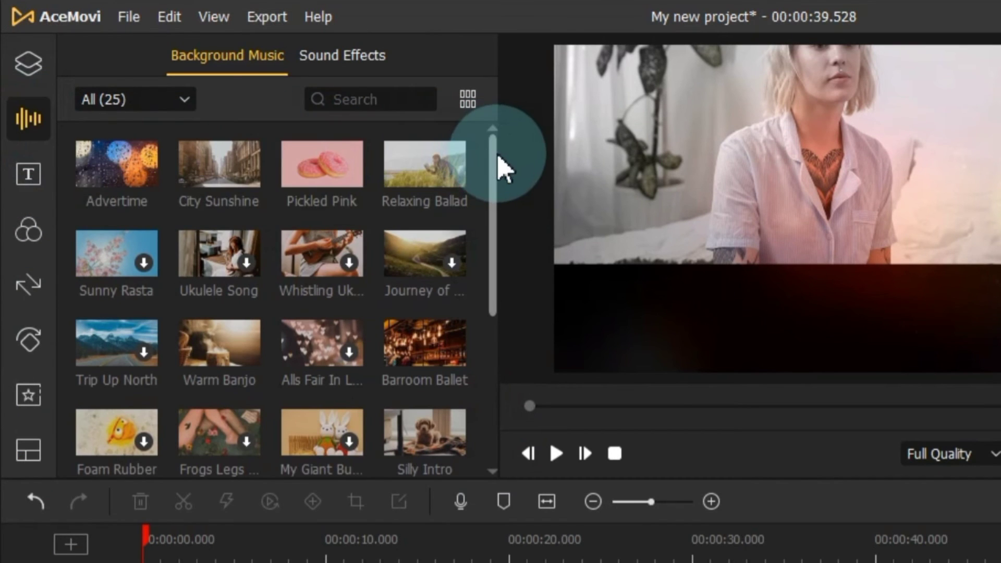
left_click(114, 172)
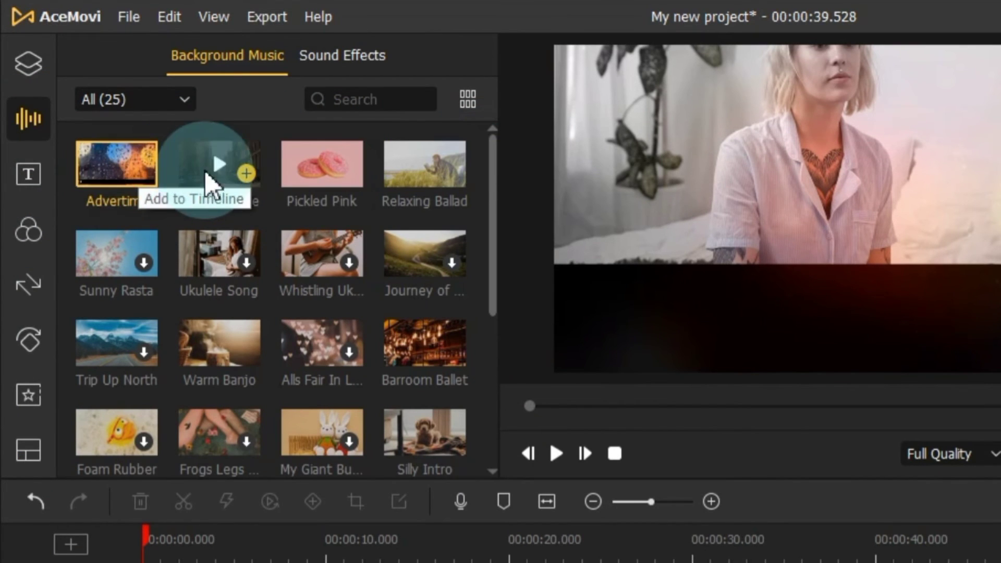
left_click(221, 167)
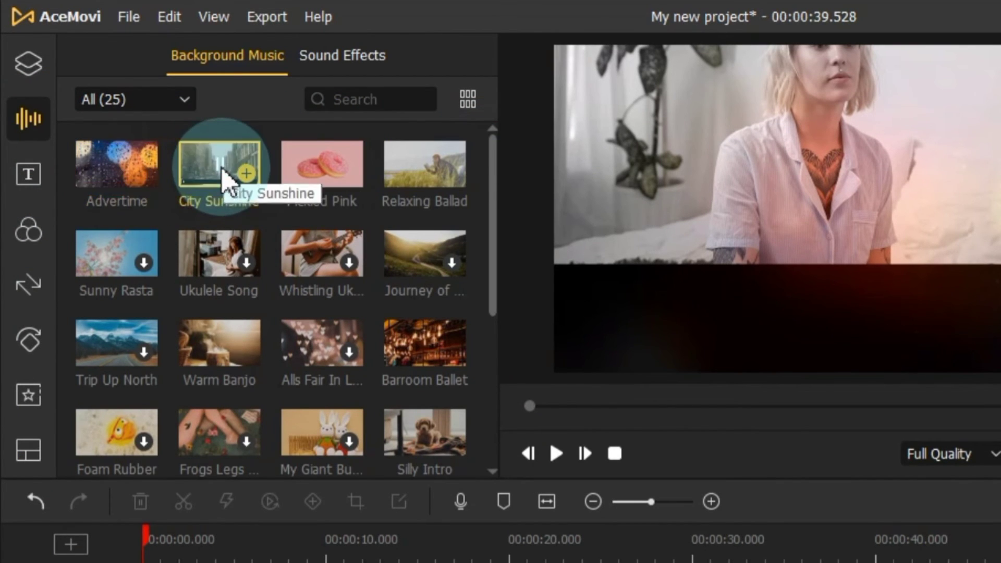
left_click(321, 168)
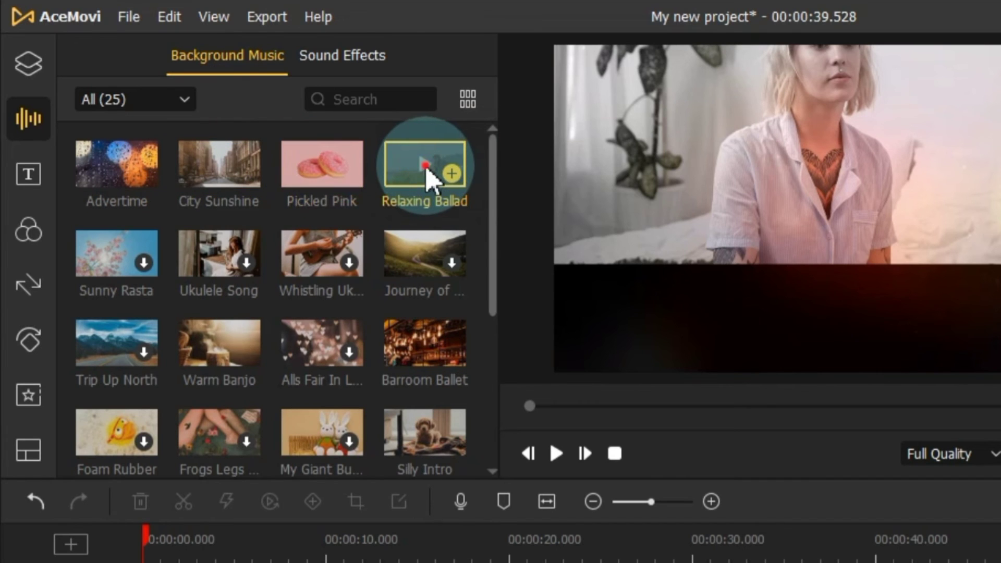
left_click_drag(496, 174, 517, 362)
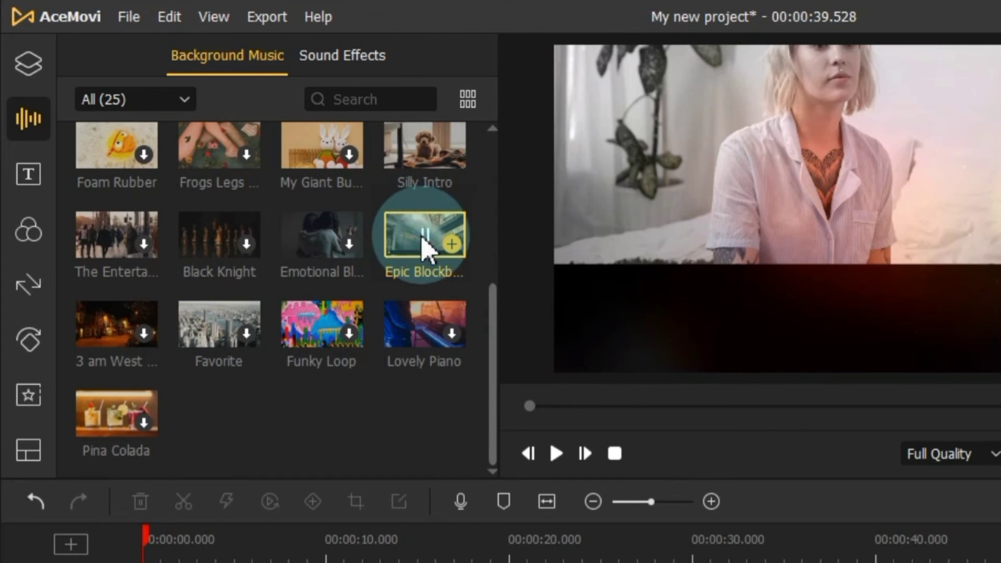
Add Epic Blockbuster to the timeline and lower its volume to 73.
left_click_drag(416, 235, 128, 562)
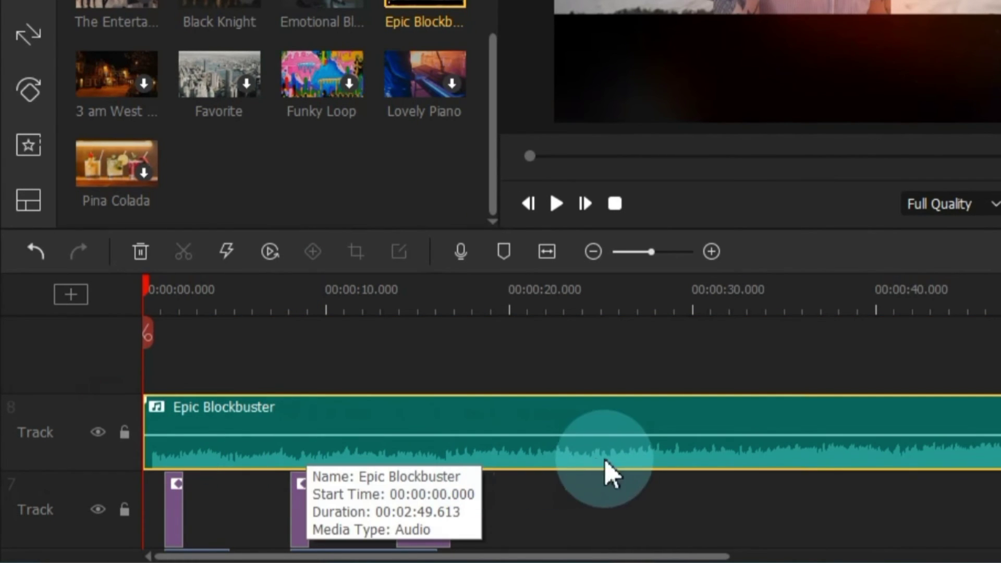
mouse_move(614, 434)
left_mouse_down()
mouse_move(612, 445)
mouse_move(623, 421)
mouse_move(631, 436)
left_mouse_up()
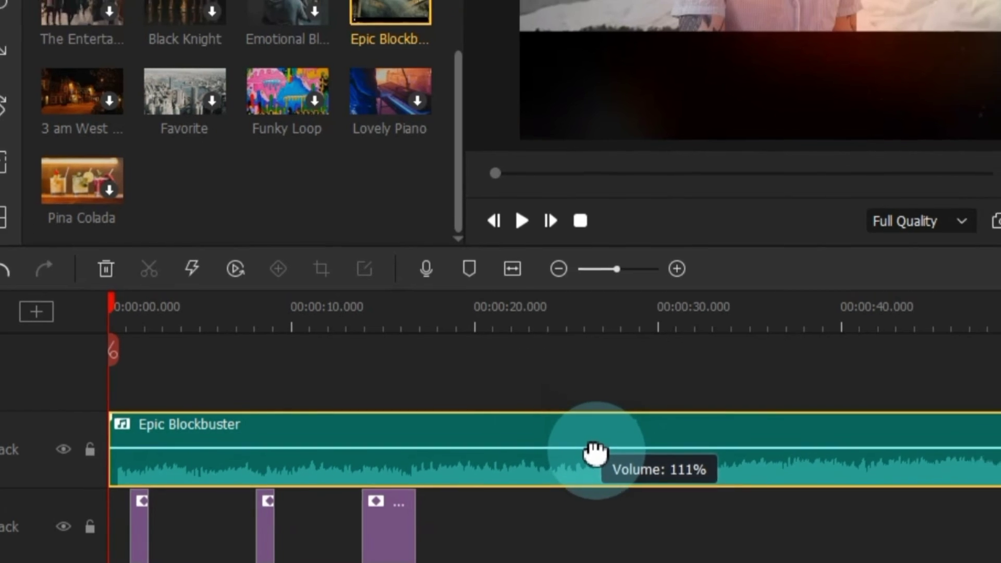
mouse_move(908, 99)
left_mouse_down()
mouse_move(882, 99)
mouse_move(907, 96)
mouse_move(897, 98)
left_mouse_up()
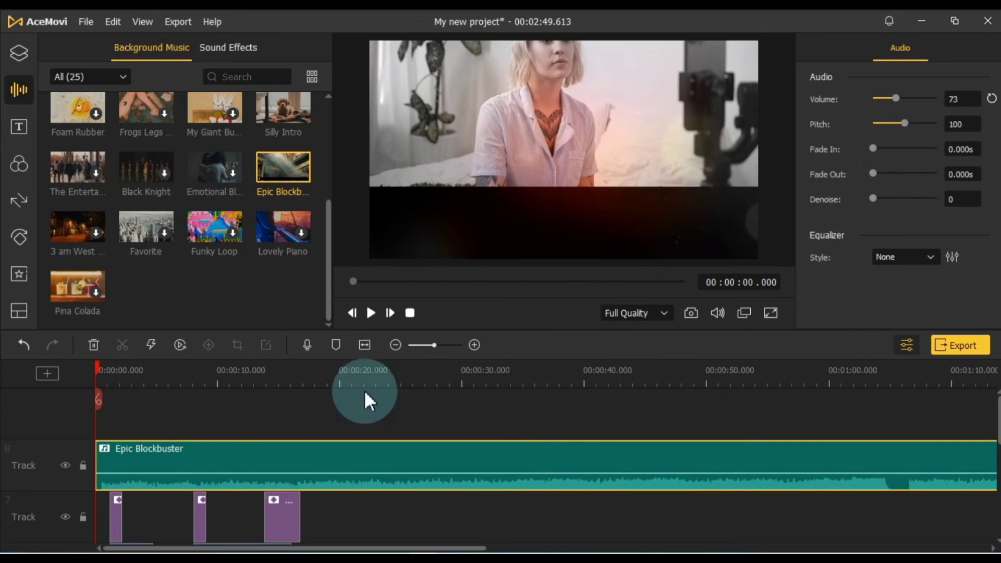
Split the music where the video ends and delete the part beyond it.
scroll(537, 446, "down", 3)
scroll(537, 446, "down", 5)
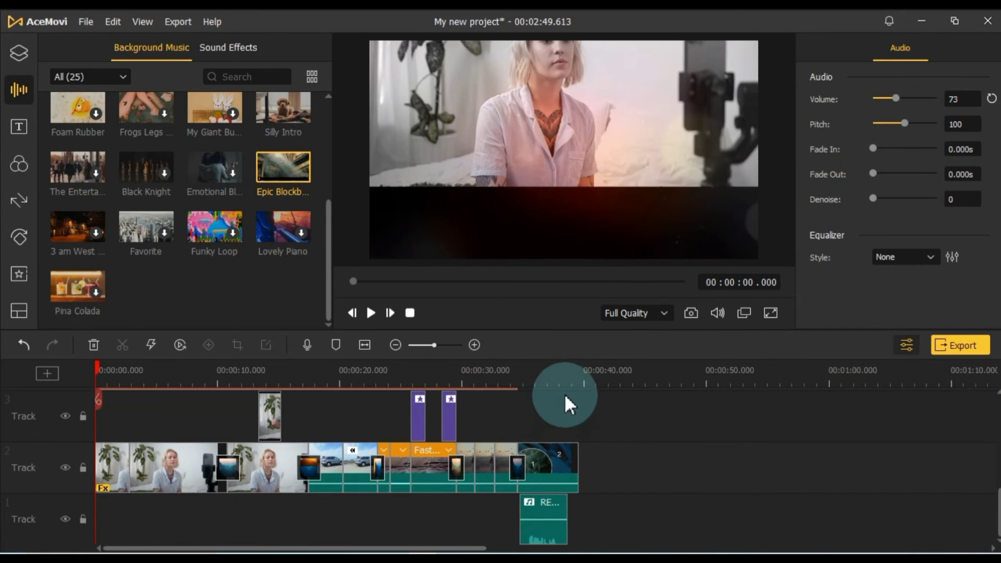
left_click(570, 372)
left_click_drag(570, 371, 576, 370)
scroll(571, 443, "up", 5)
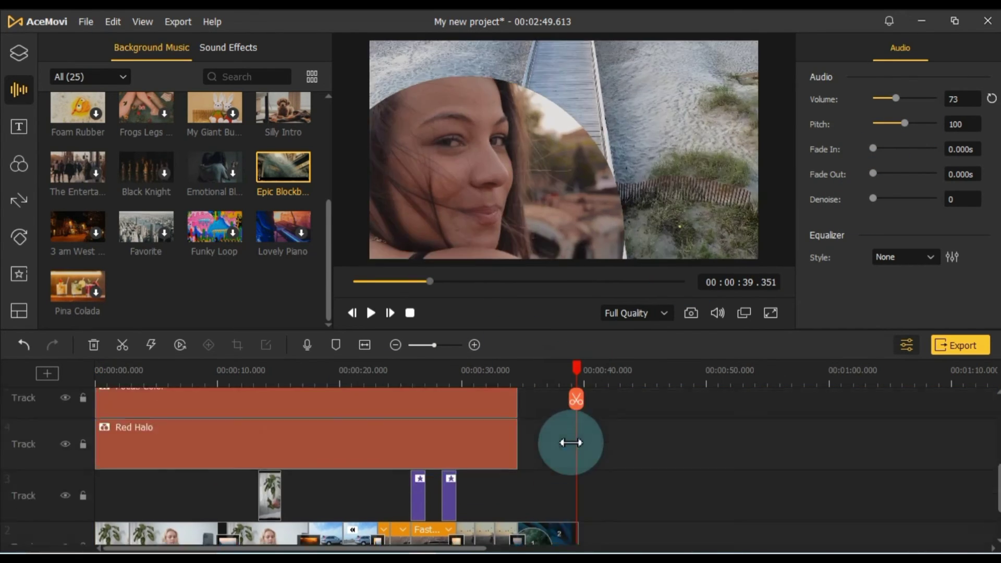
scroll(571, 443, "up", 3)
left_click(576, 398)
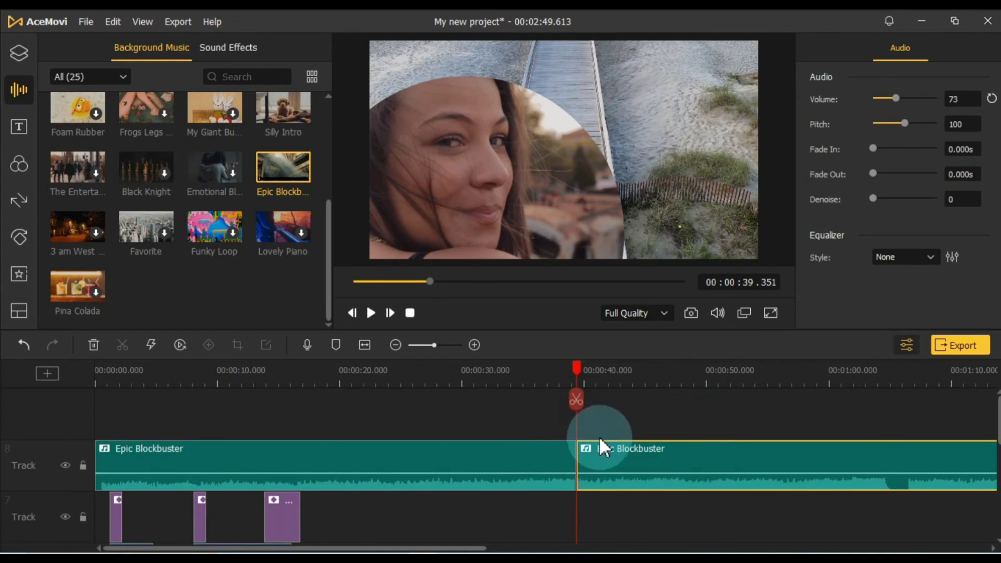
left_click(612, 455)
left_click(372, 400)
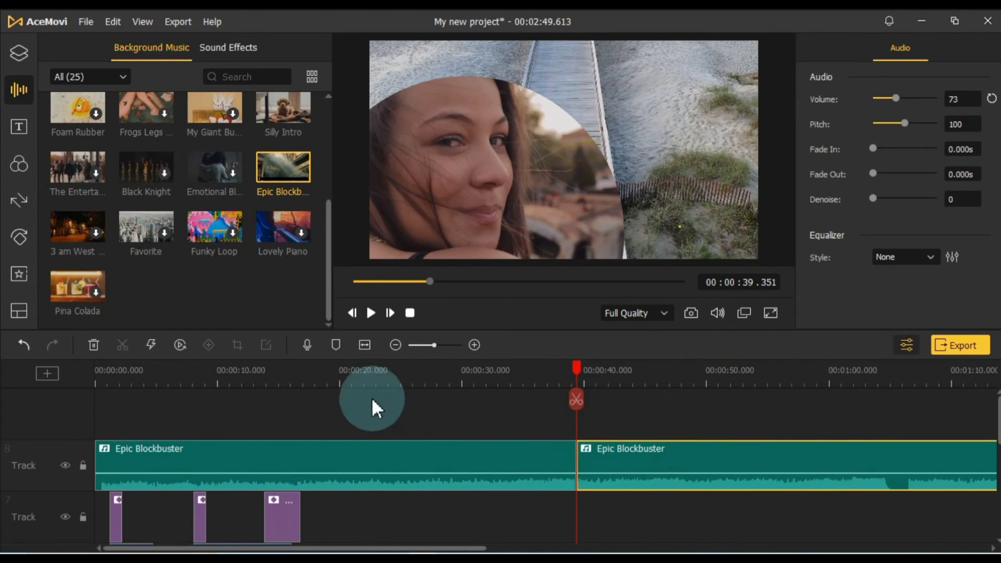
left_click(94, 345)
Give the music a fade-in and a 2.767-second fade-out, then rewind to the start.
left_click(504, 446)
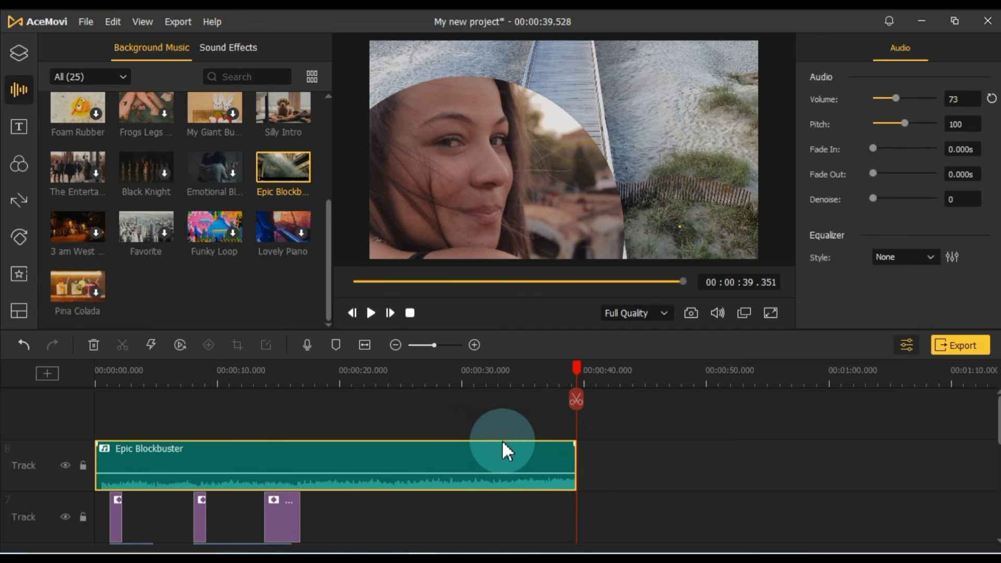
left_click(589, 456)
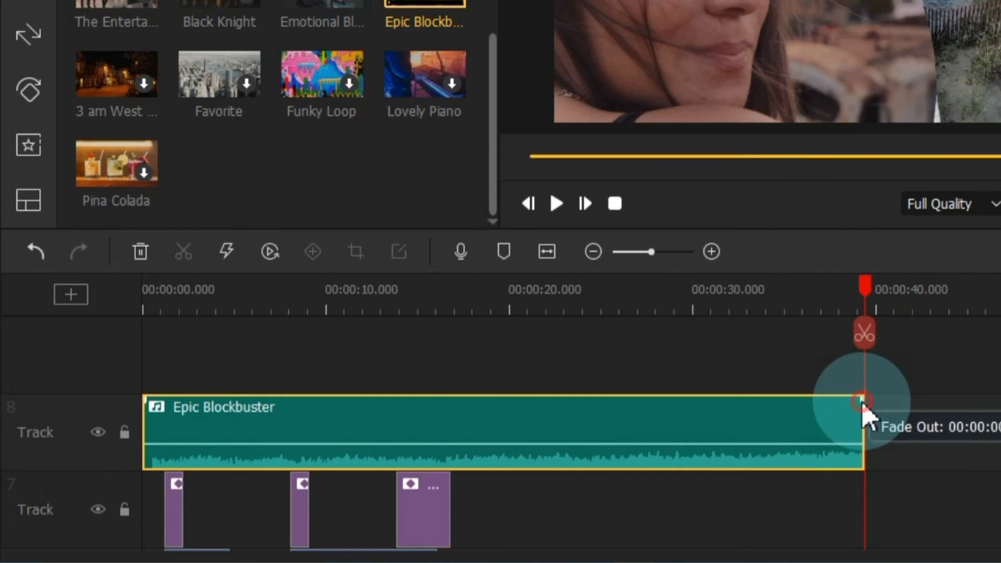
left_click_drag(862, 401, 832, 411)
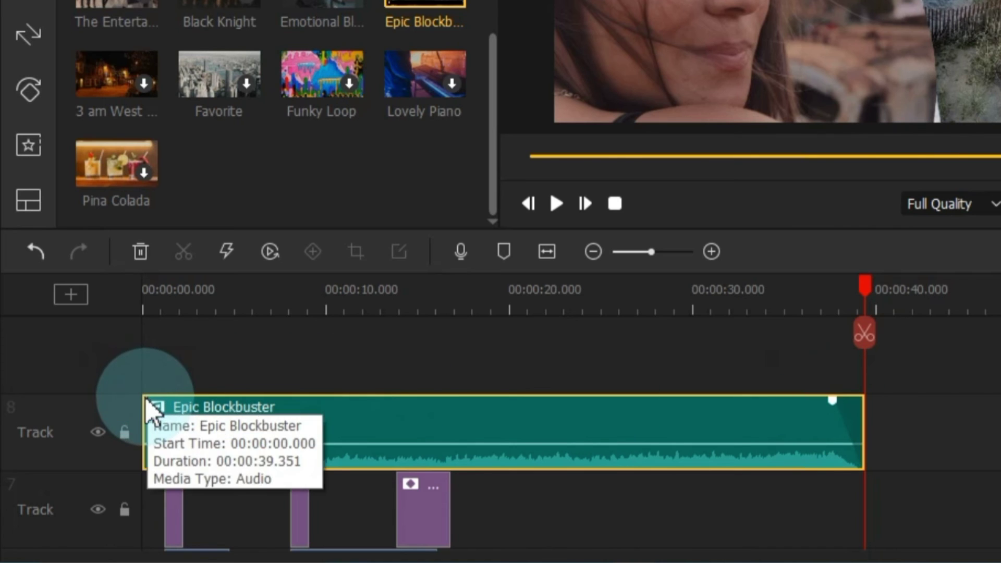
left_click_drag(146, 397, 160, 411)
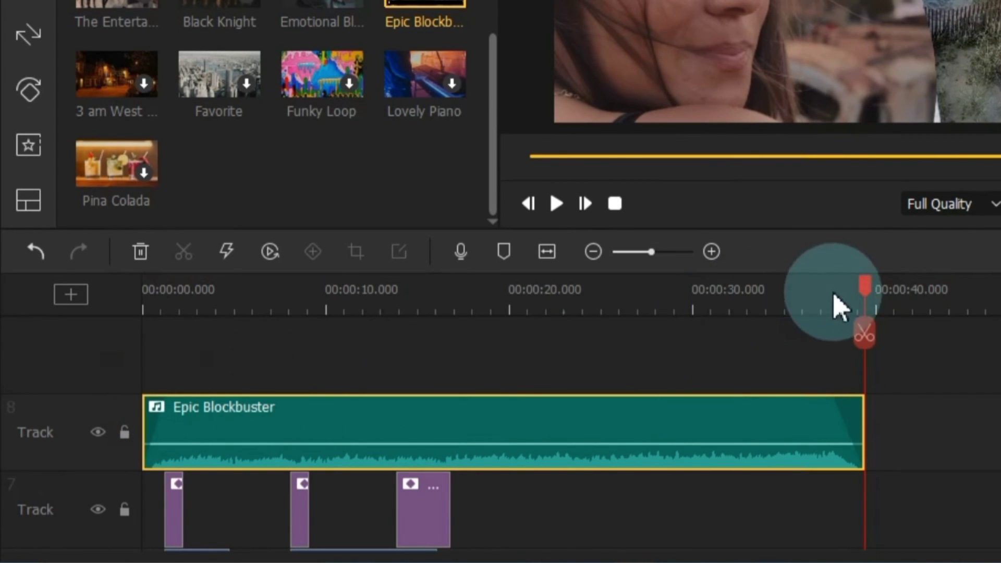
key("Home")
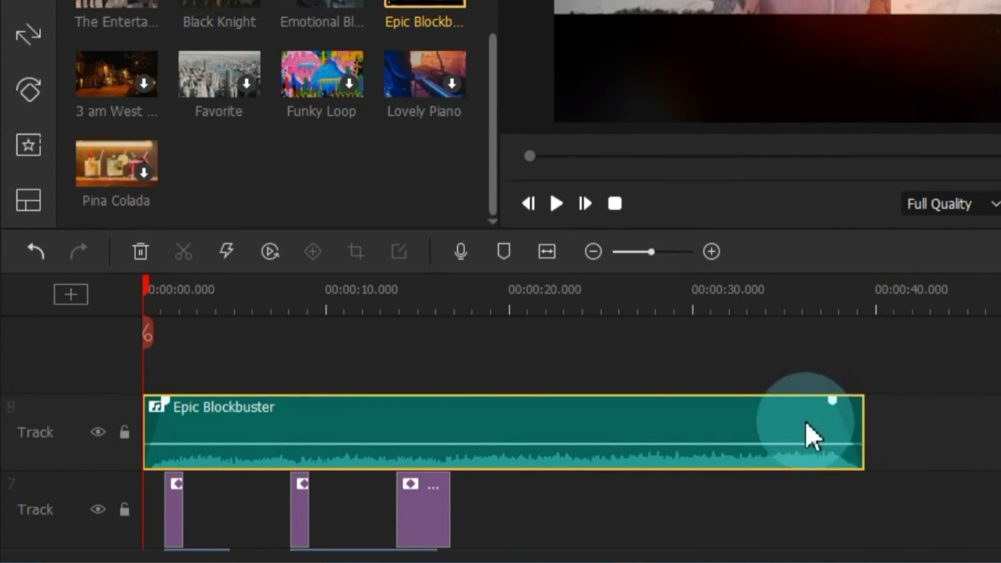
left_click(458, 364)
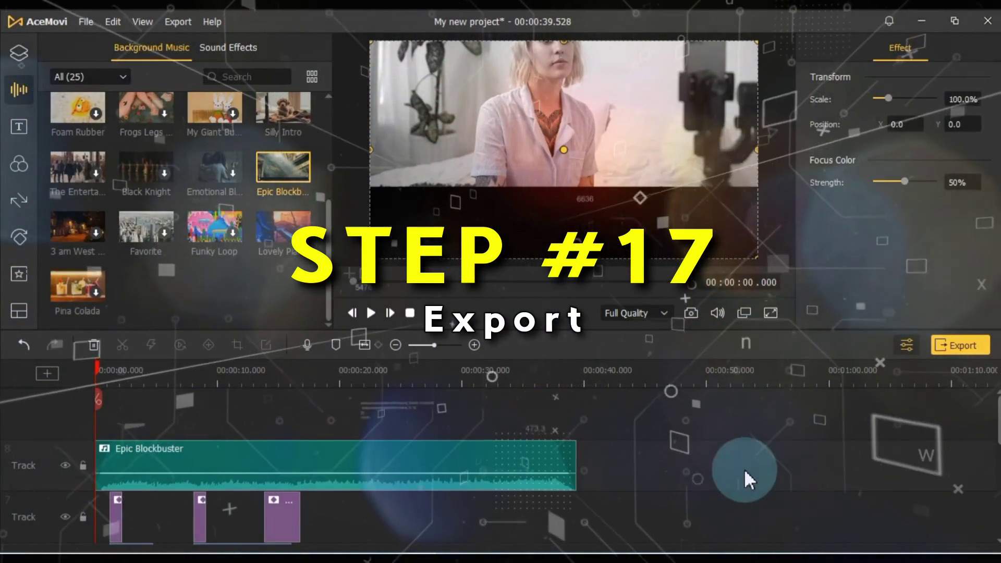
Open the export window and browse the M4V, MKV and MPEG-2 formats.
left_click(744, 468)
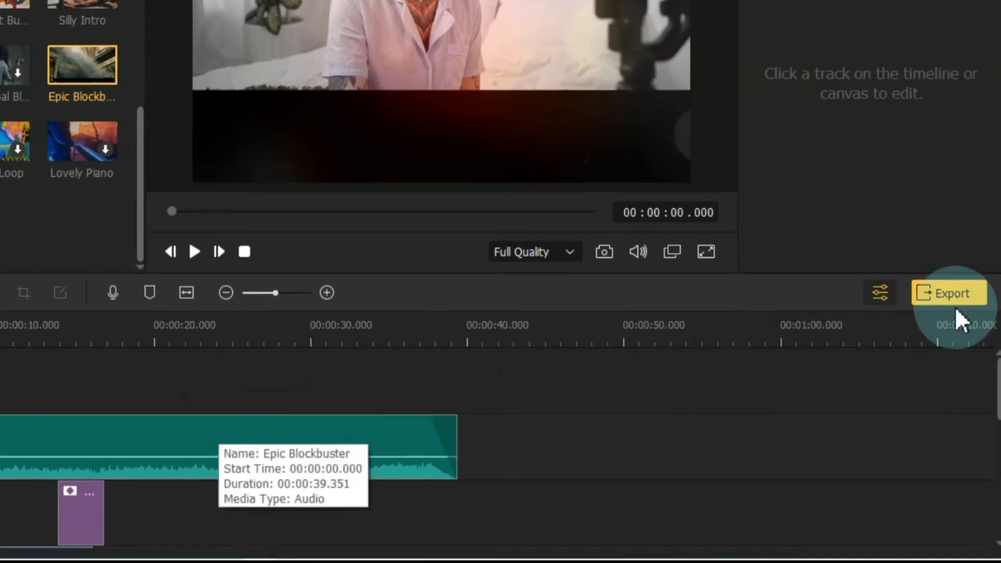
left_click(957, 308)
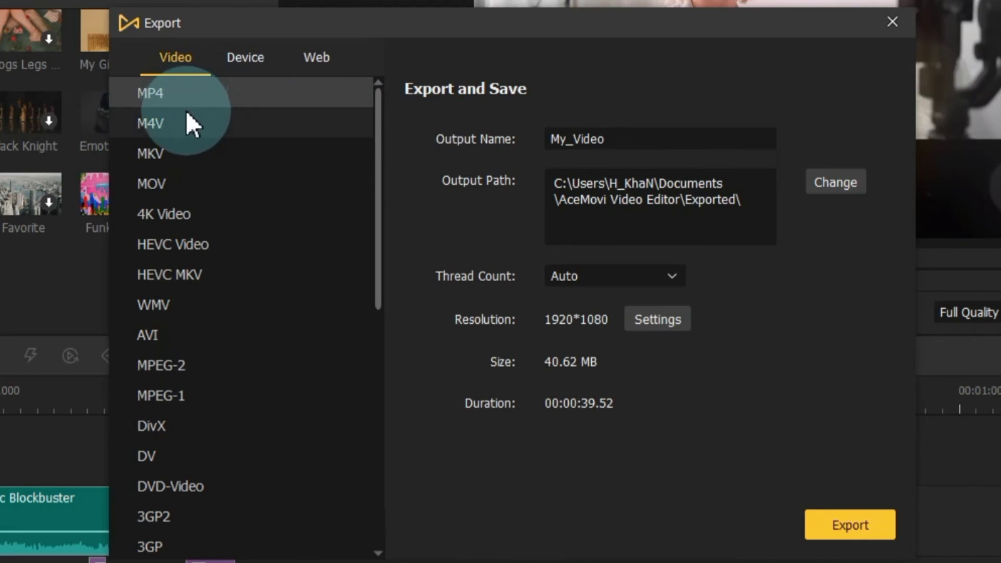
left_click(186, 120)
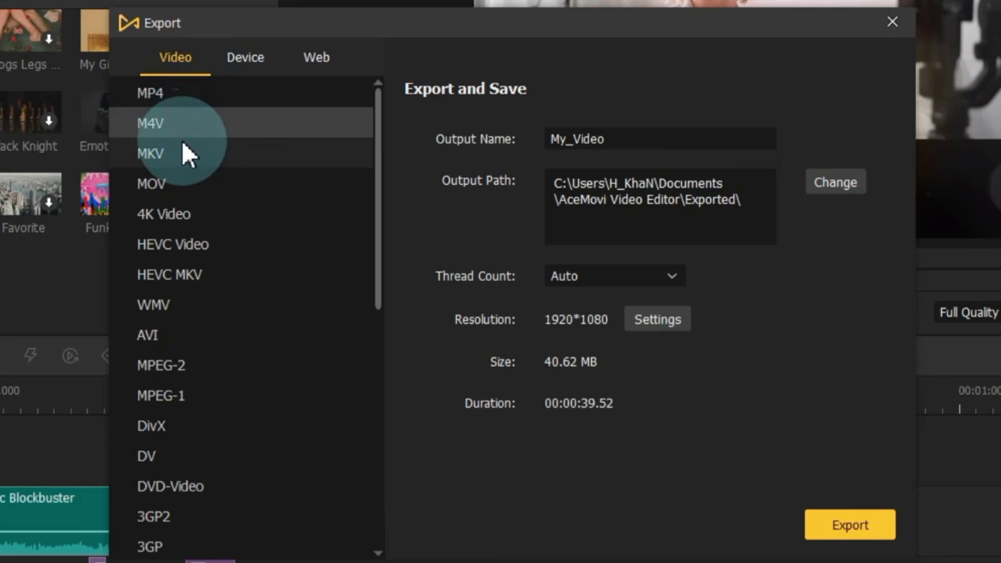
left_click(180, 150)
left_click(170, 365)
scroll(167, 472, "down", 5)
scroll(165, 469, "up", 5)
Browse the Apple Generic, iPhone 14 Pro Max, YouTube and Facebook presets, then return to formats.
left_click(230, 59)
scroll(231, 219, "down", 8)
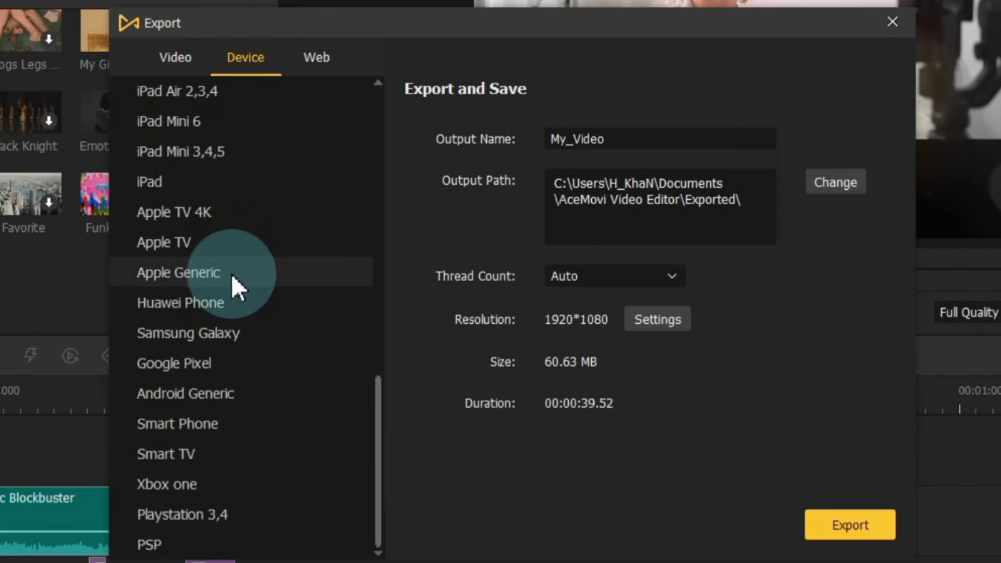
left_click(230, 284)
scroll(231, 286, "up", 8)
left_click(208, 146)
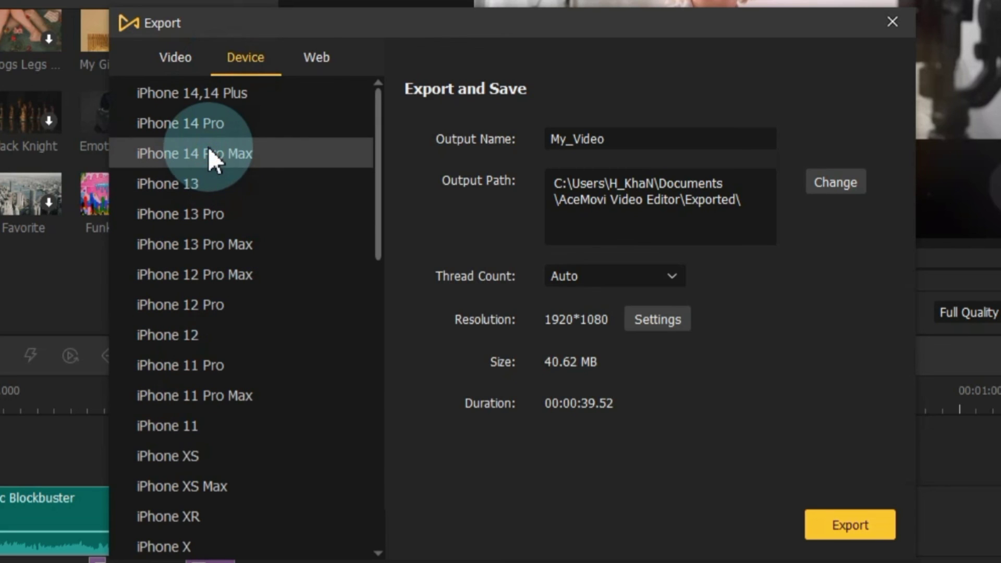
left_click(312, 55)
left_click(205, 88)
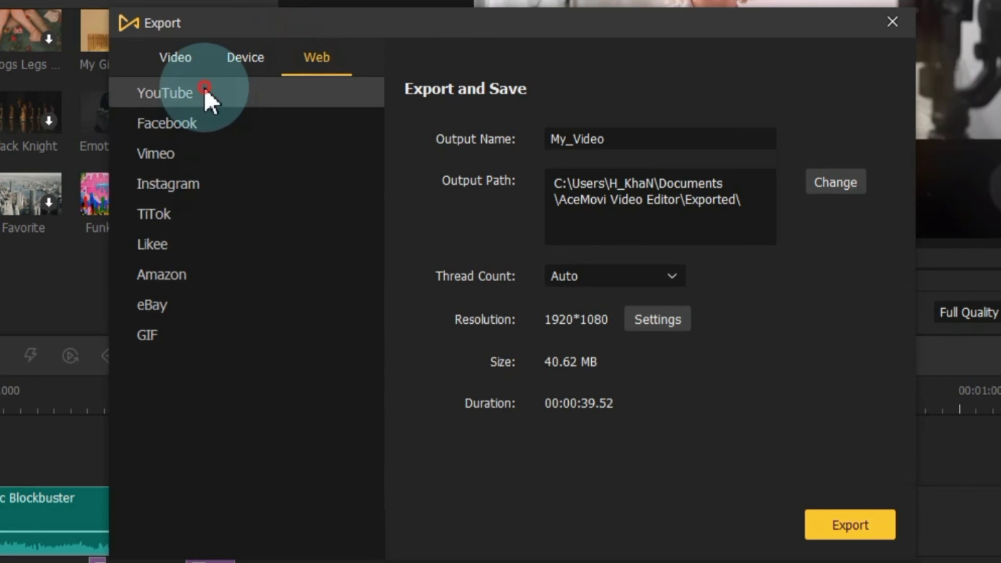
left_click(196, 130)
left_click(176, 57)
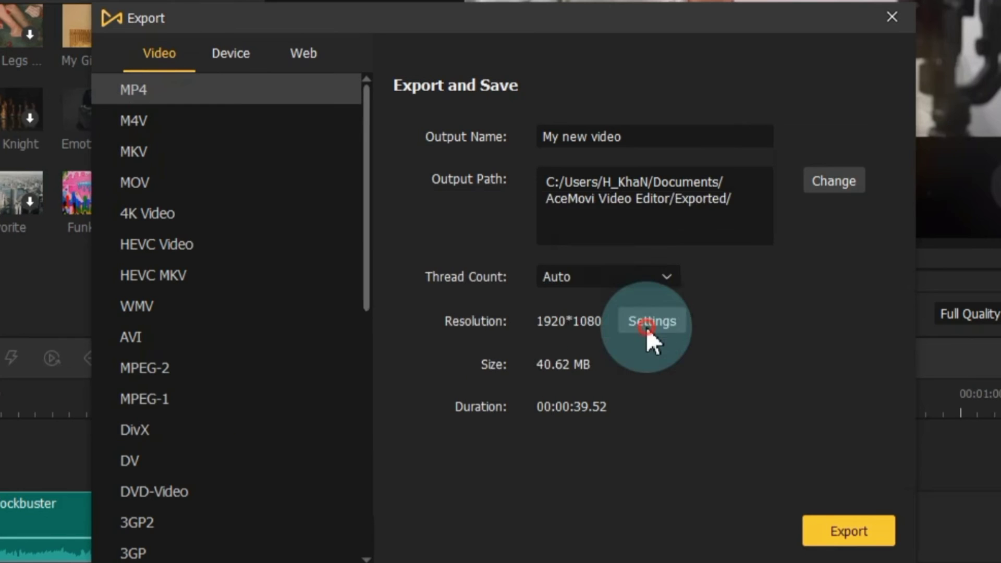
Keep High Quality and export My new video as a 1920*1080 MP4.
left_click(647, 328)
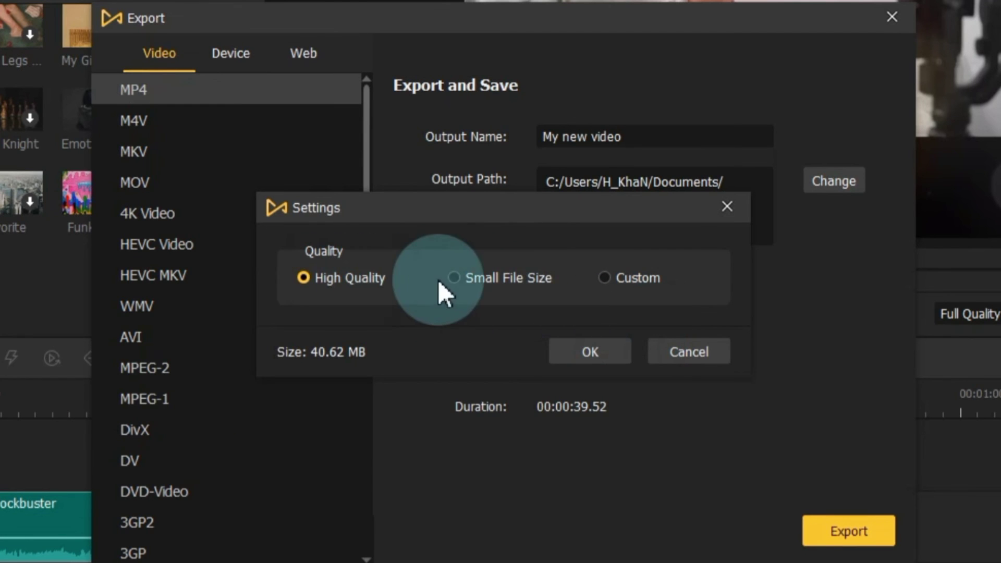
left_click(456, 281)
left_click(607, 278)
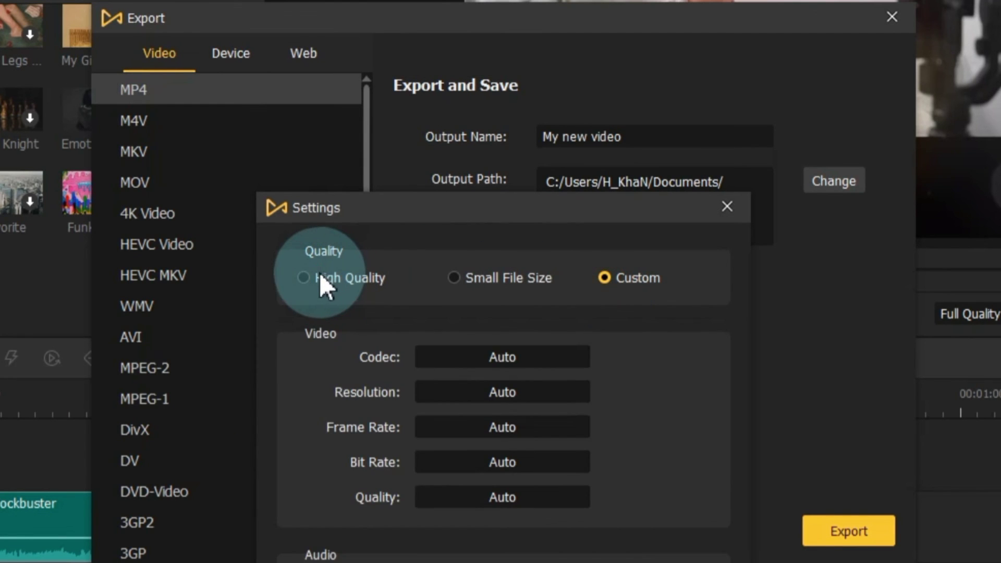
left_click(318, 277)
left_click(560, 351)
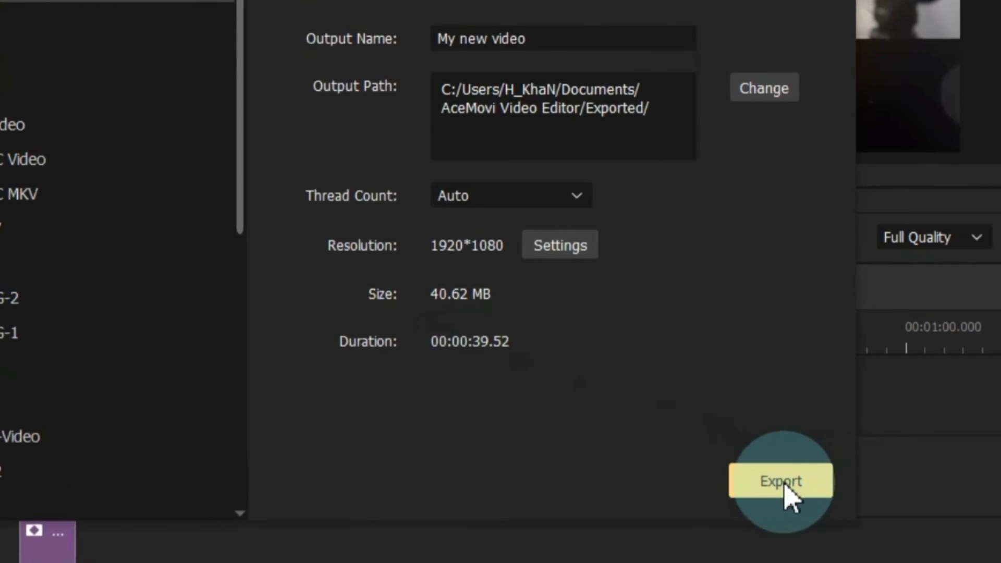
left_click(842, 525)
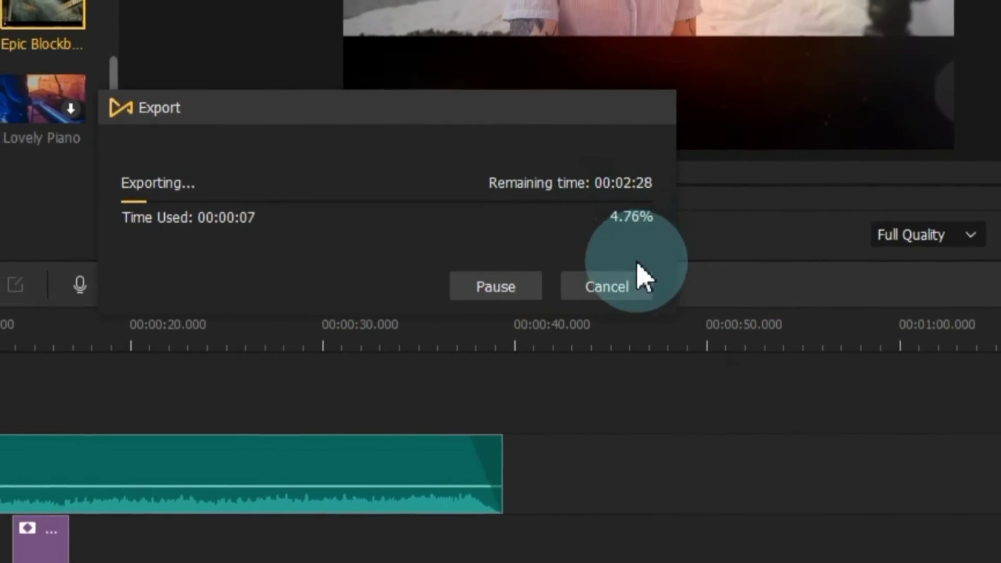
Pause and resume the export, then open the Exported folder with My new video.mp4.
left_click(496, 287)
left_click(496, 288)
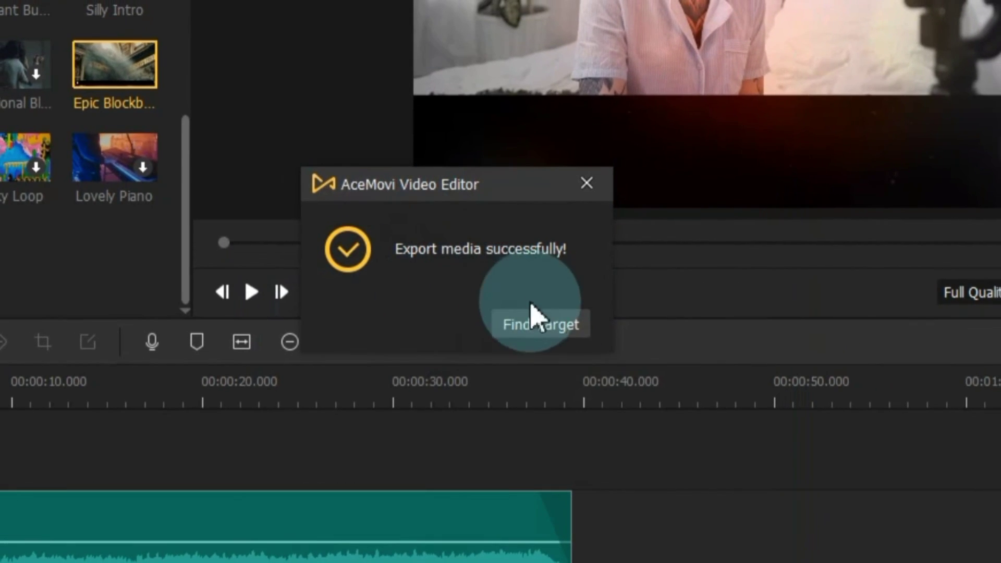
left_click(540, 327)
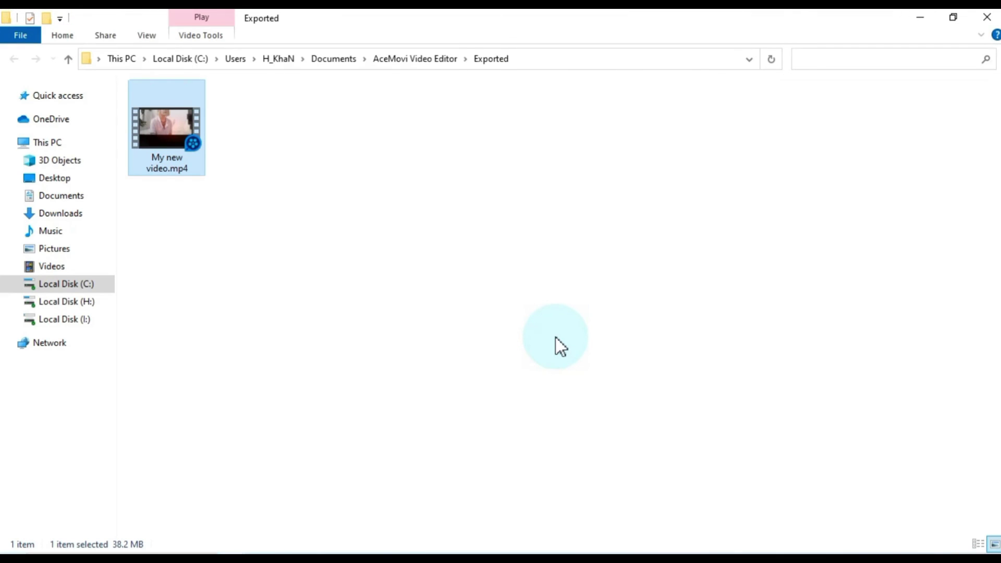
Play My new video.mp4 from File Explorer in QQPlayer.
double_click(172, 132)
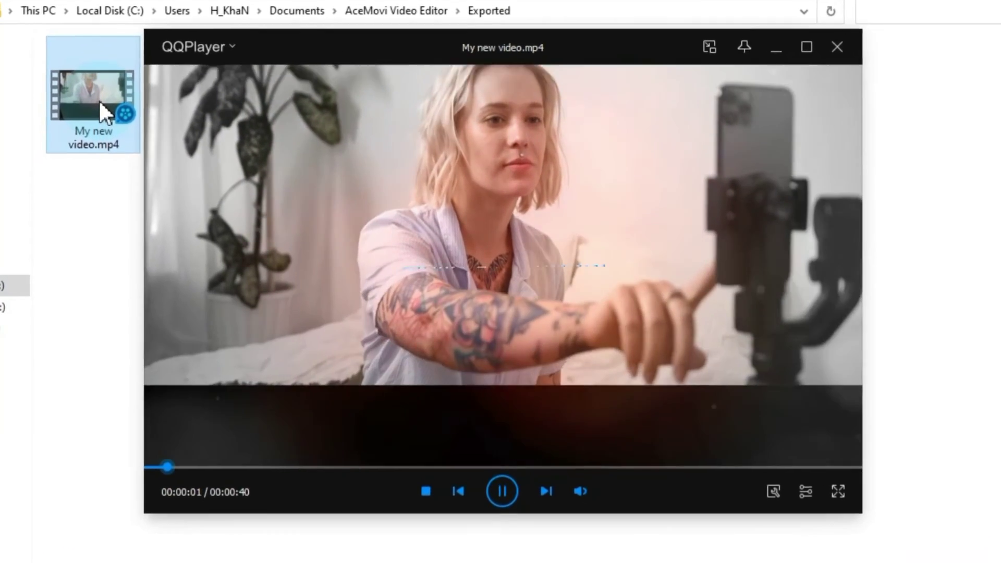